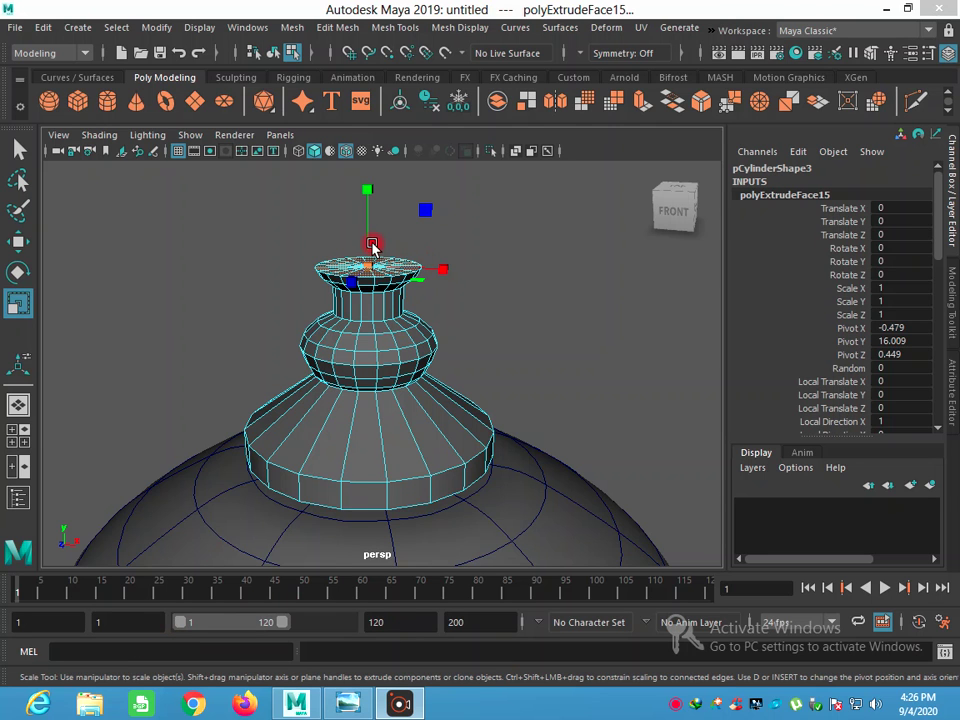
# Extrude the neck's top faces twice, raising each new ring slightly and widening the first a little
pyautogui.click(376, 30)
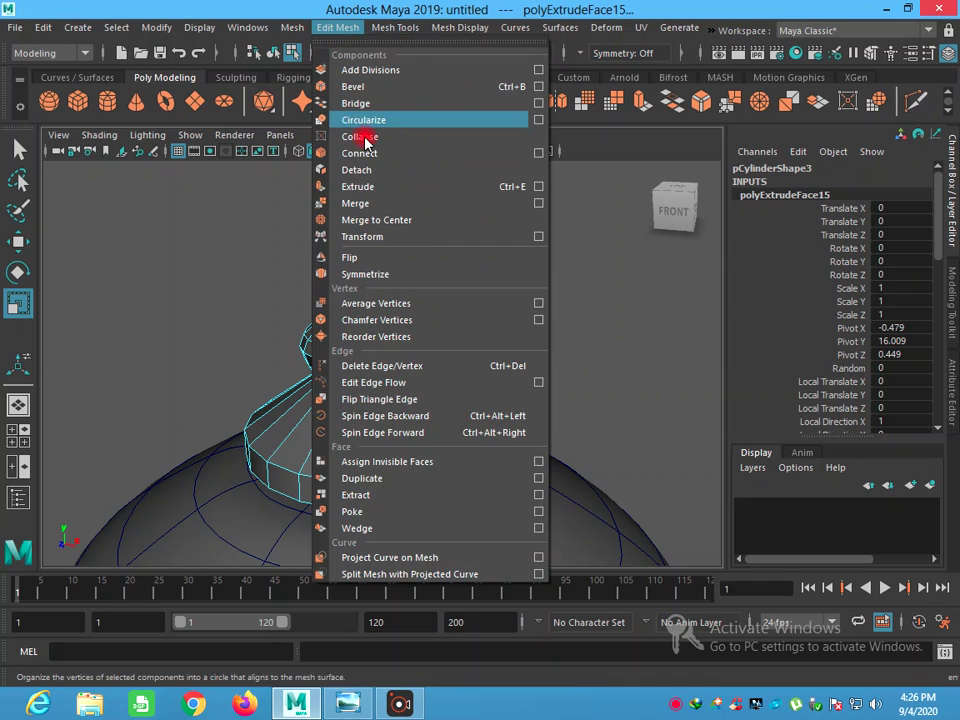
pyautogui.click(367, 192)
pyautogui.press('w')
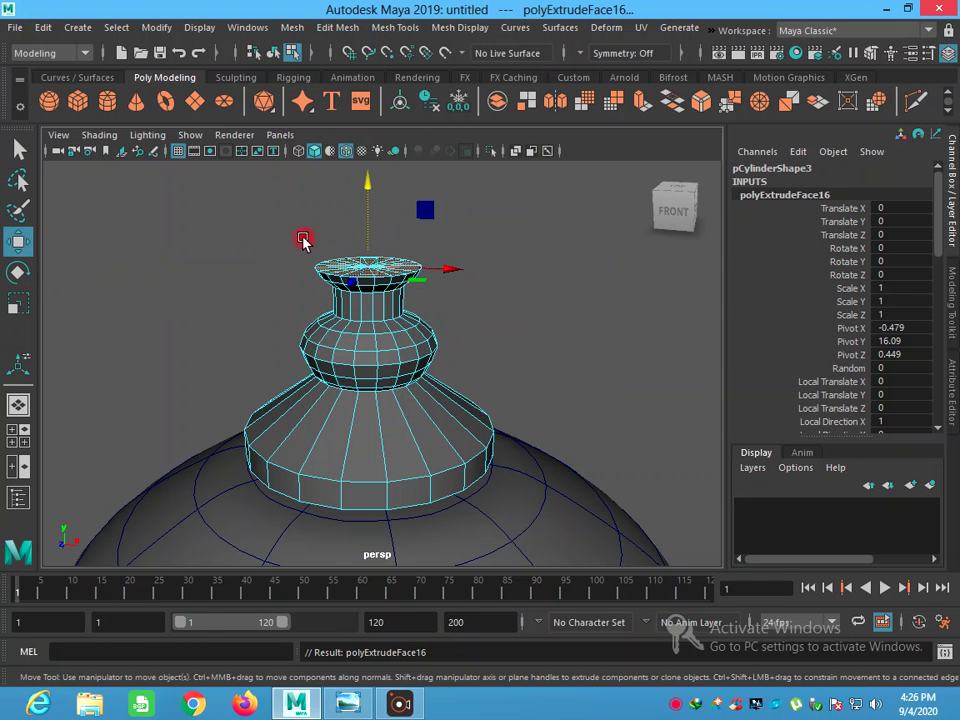
pyautogui.moveTo(367, 214); pyautogui.dragTo(366, 204)
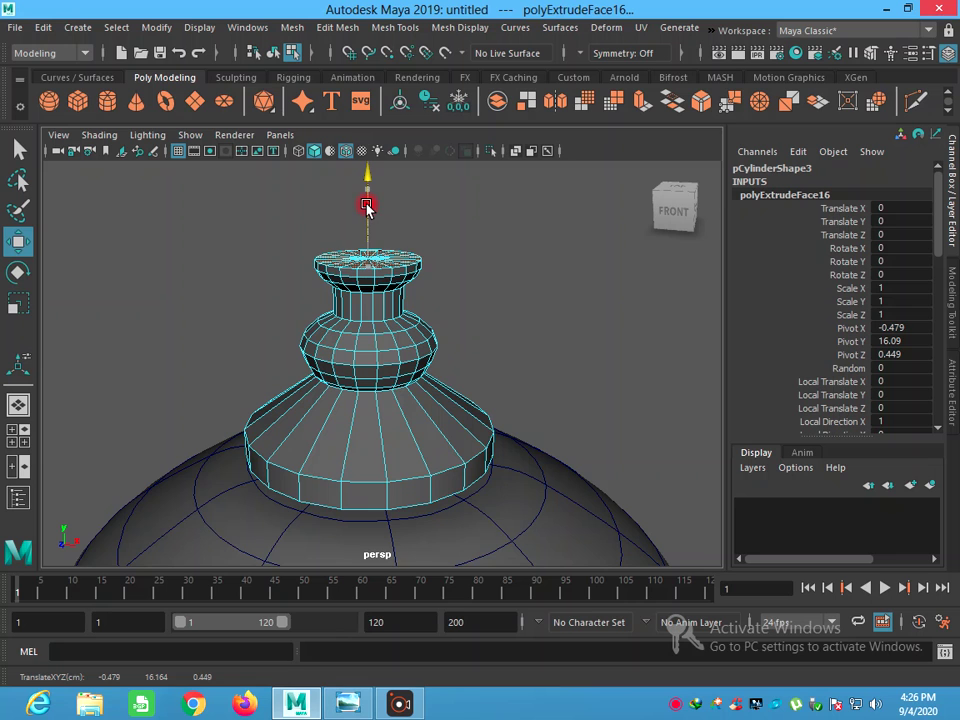
pyautogui.click(18, 304)
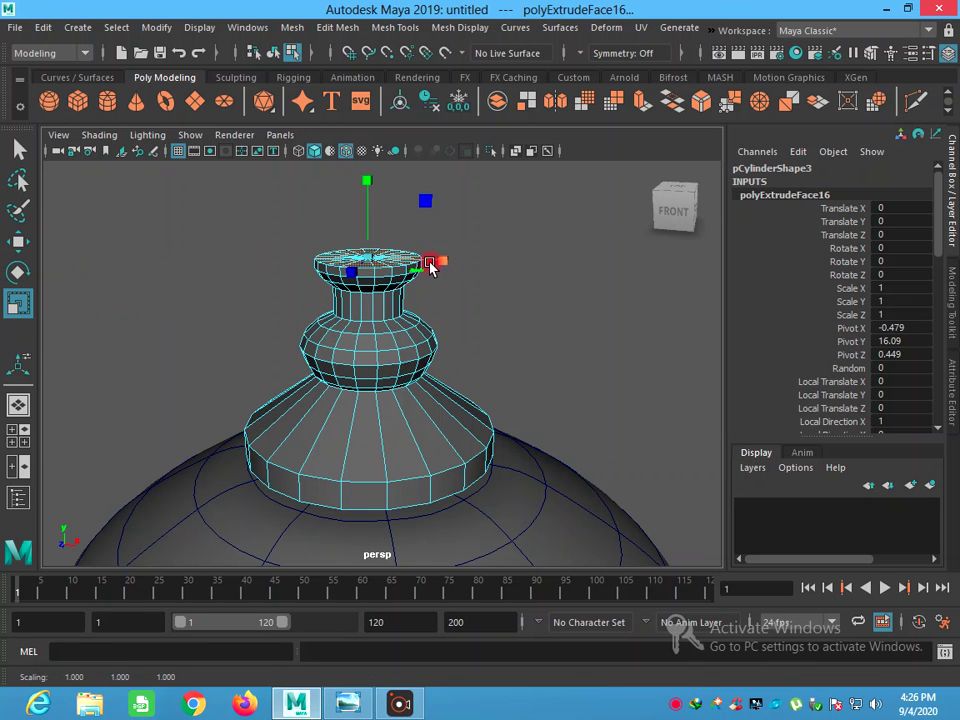
pyautogui.moveTo(370, 263); pyautogui.dragTo(374, 262)
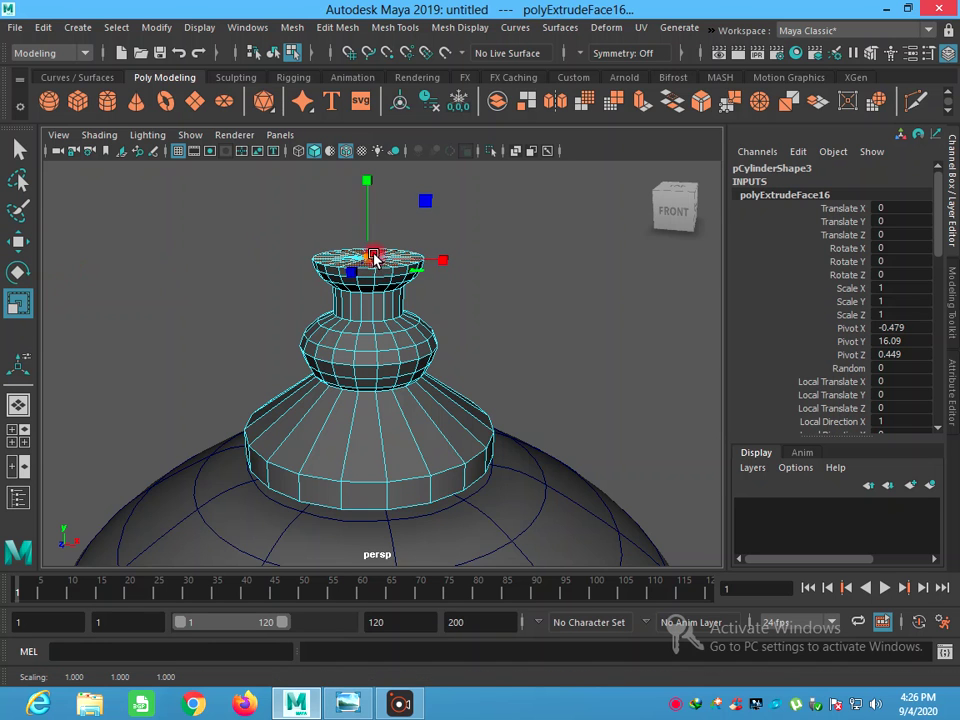
pyautogui.click(345, 28)
pyautogui.click(300, 186)
pyautogui.click(18, 241)
pyautogui.moveTo(372, 211); pyautogui.dragTo(367, 199)
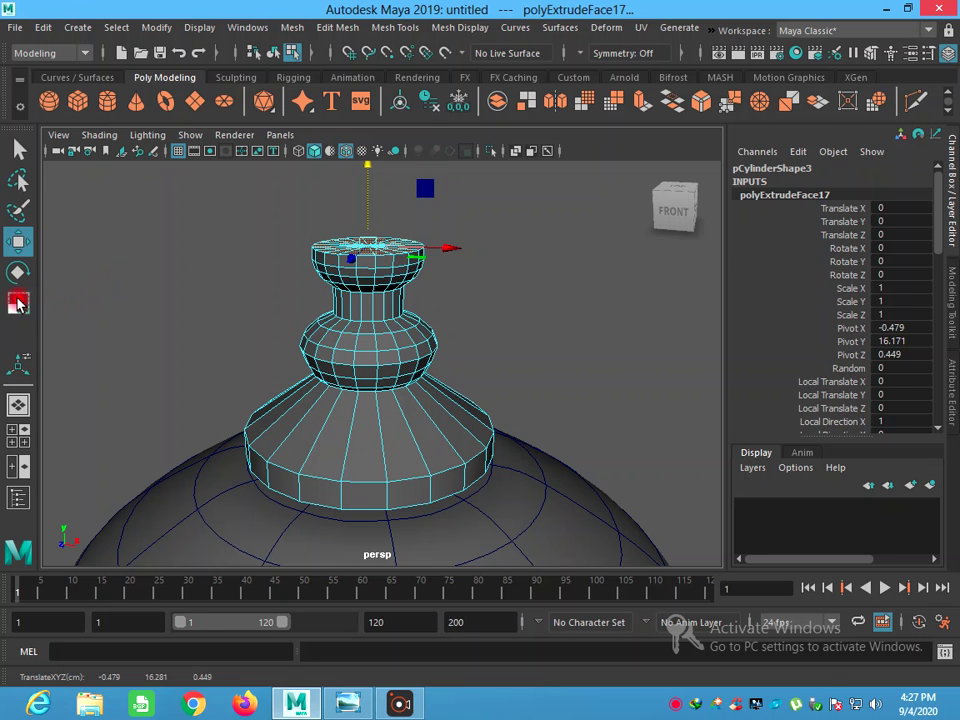
pyautogui.click(18, 303)
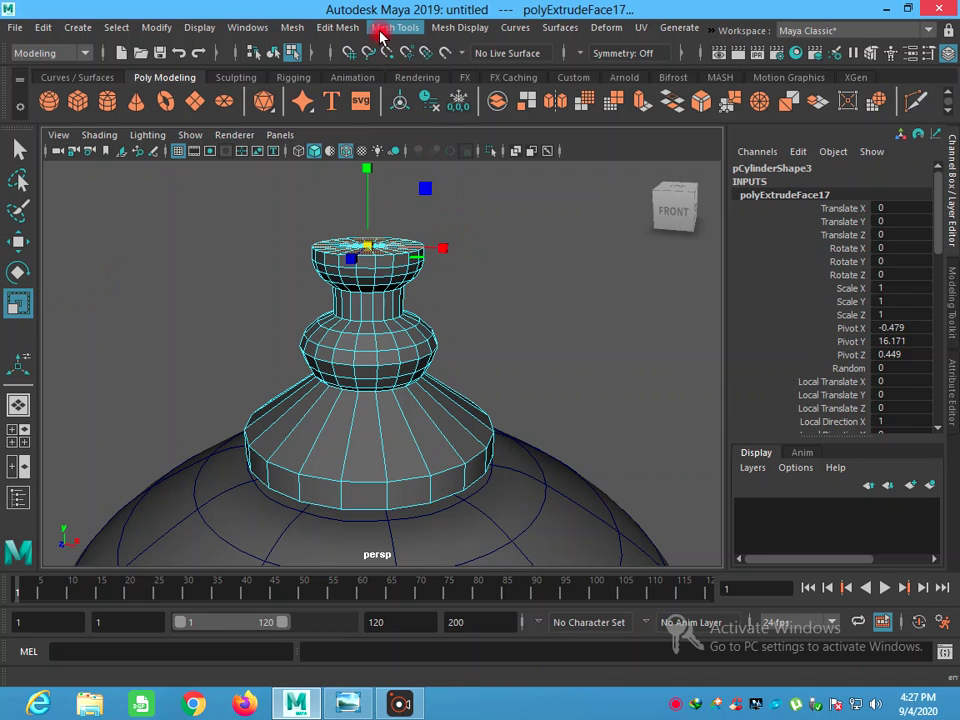
# Add two more raised top extrusions, narrowing each ring inward to round the knob
pyautogui.click(337, 27)
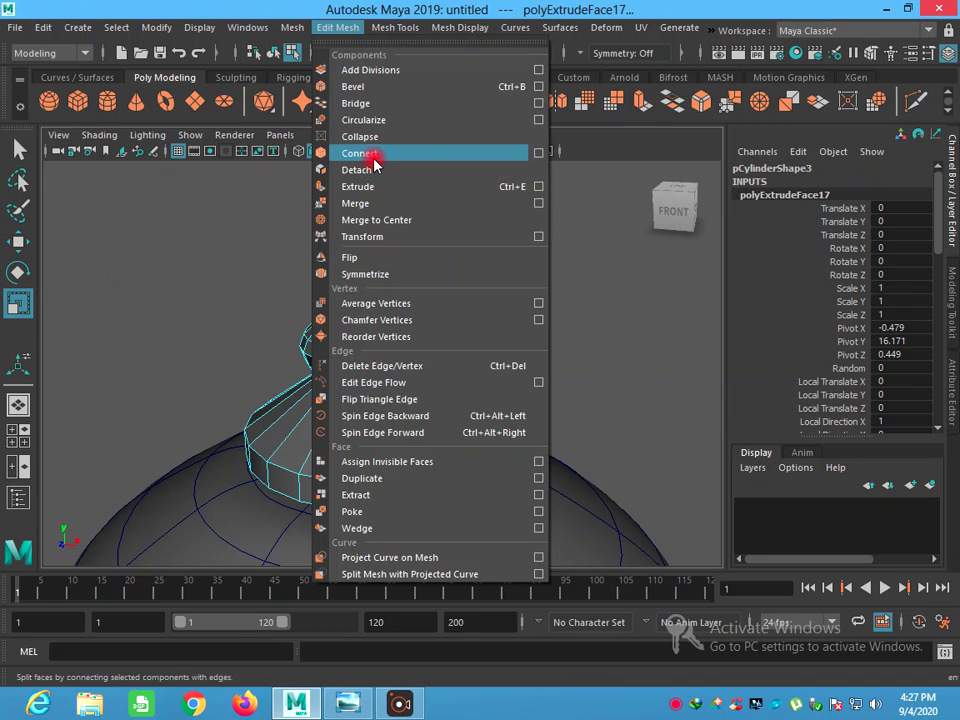
pyautogui.click(358, 186)
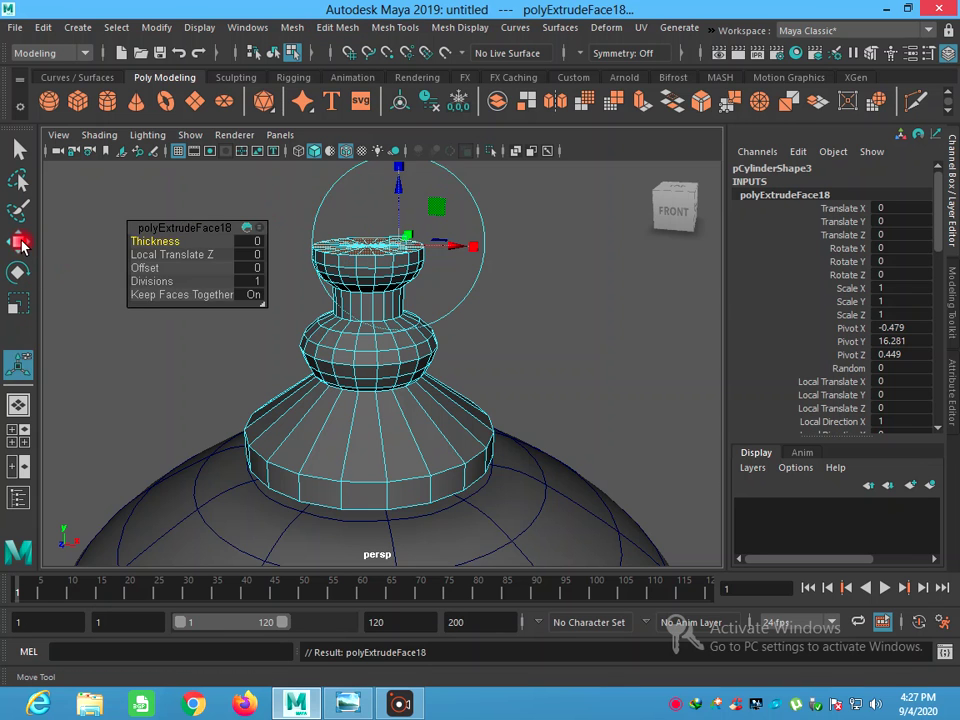
pyautogui.press('w')
pyautogui.moveTo(366, 203); pyautogui.dragTo(365, 195)
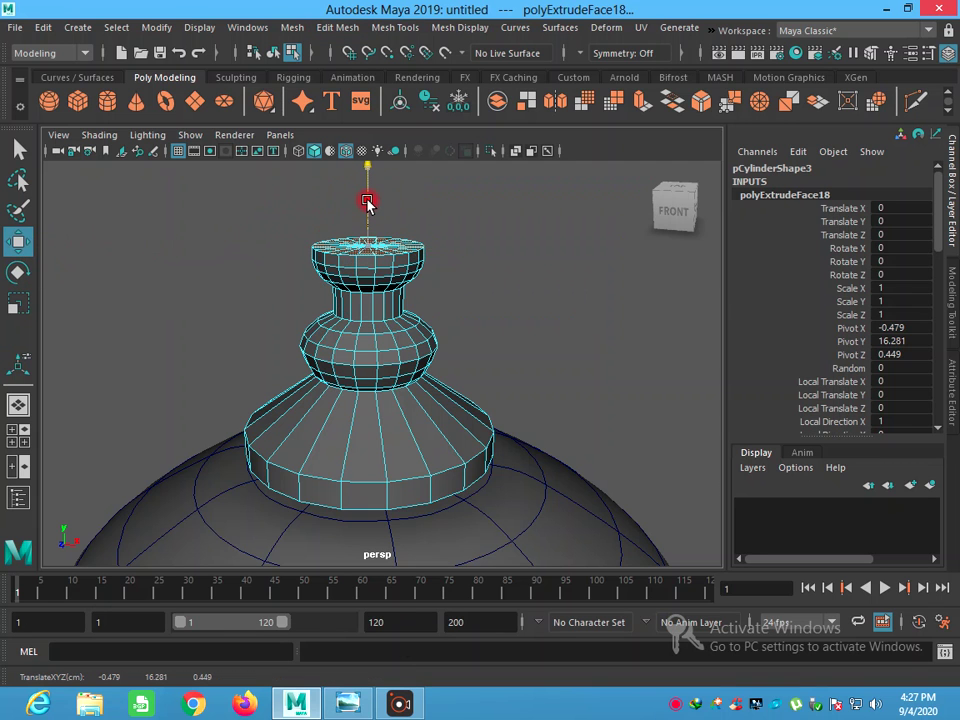
pyautogui.press('r')
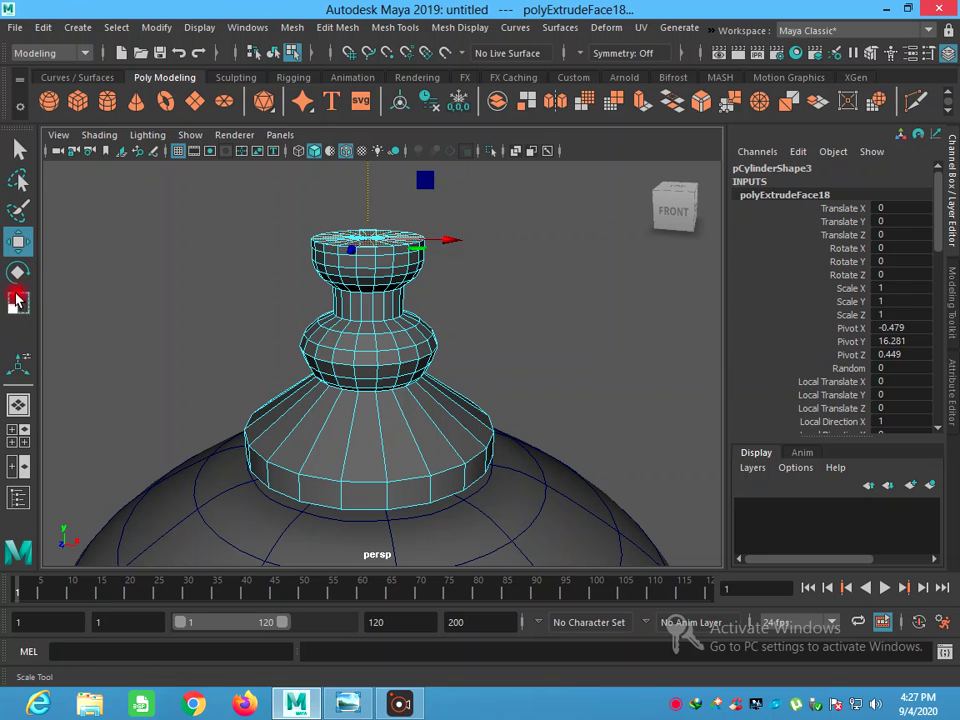
pyautogui.moveTo(373, 240); pyautogui.dragTo(369, 240)
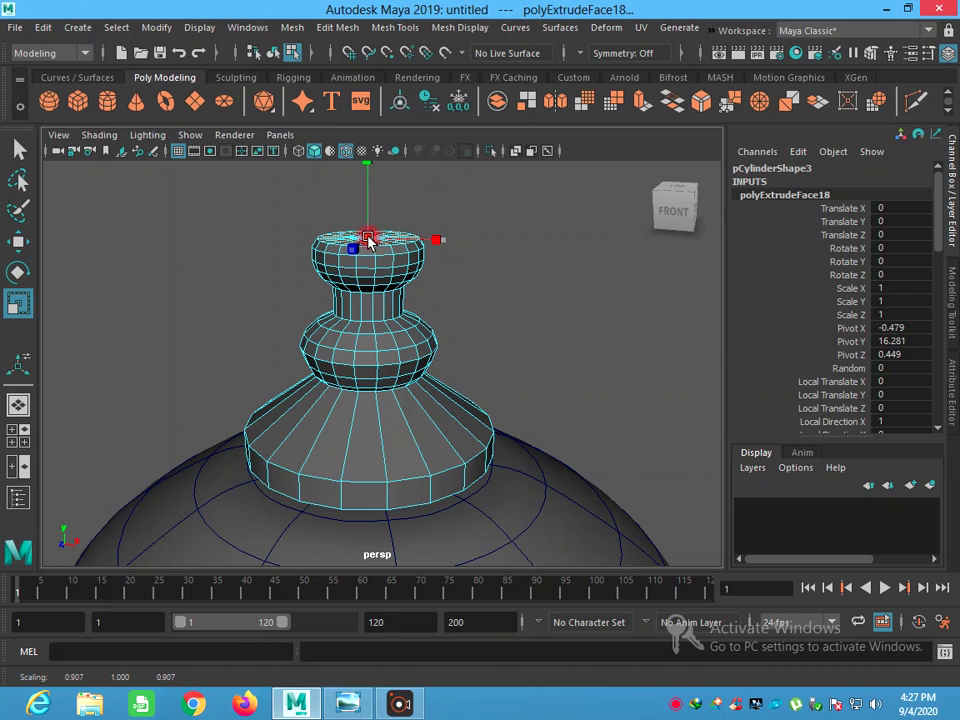
pyautogui.click(340, 27)
pyautogui.click(350, 184)
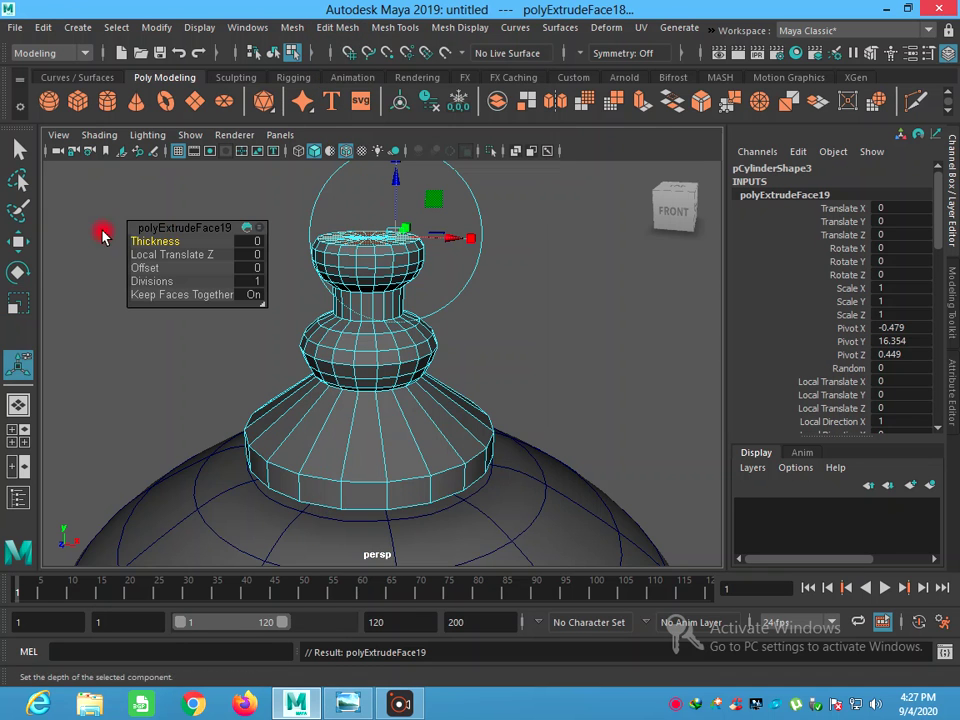
pyautogui.press('w')
pyautogui.moveTo(368, 200); pyautogui.dragTo(366, 188)
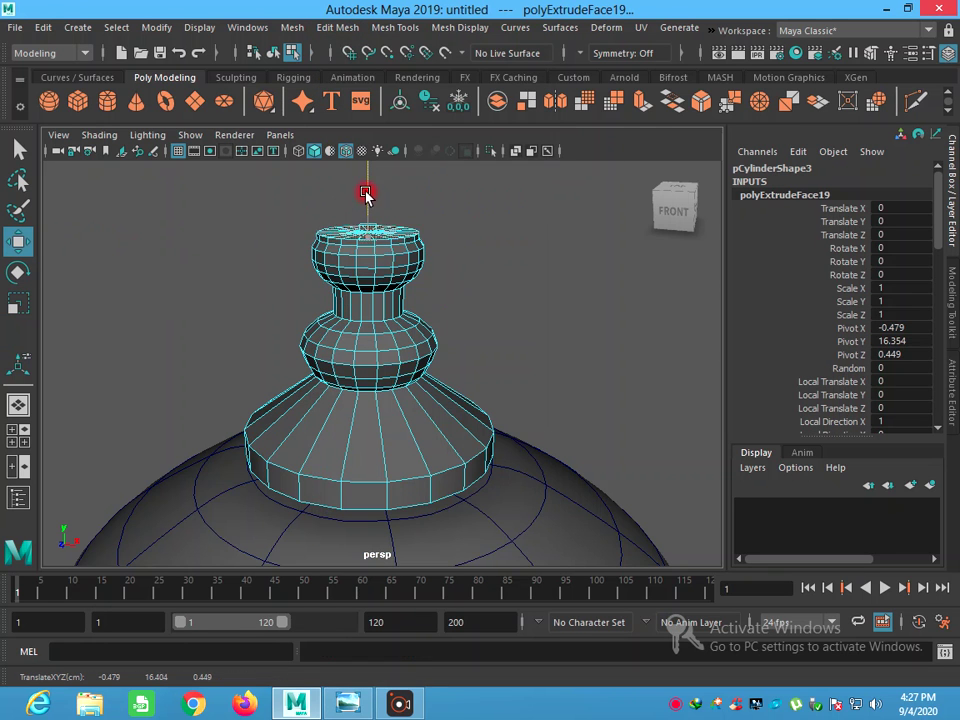
pyautogui.click(19, 301)
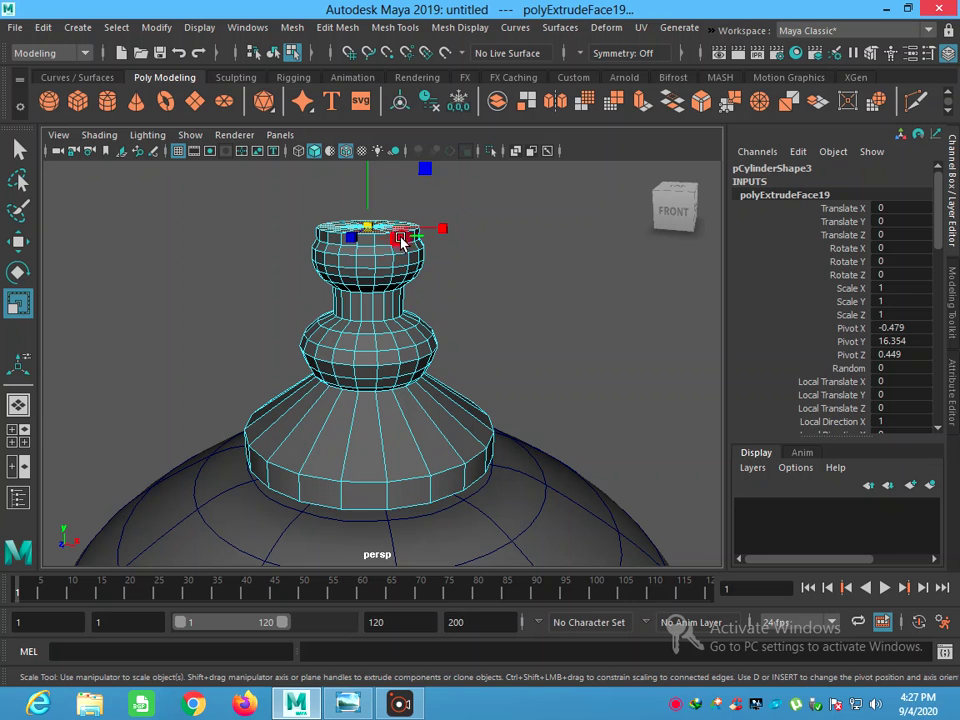
pyautogui.moveTo(372, 222); pyautogui.dragTo(359, 228)
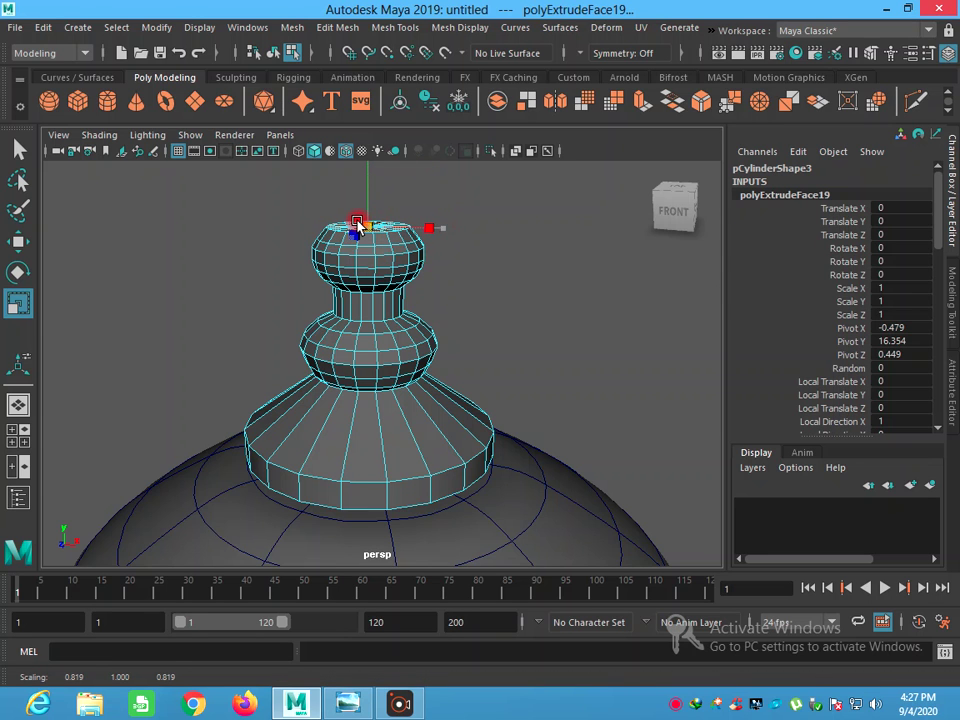
pyautogui.click(164, 259)
# Extrude a final top ring, lift it and scale it inward to 0.586 to close the bulb
pyautogui.click(20, 298)
pyautogui.click(354, 27)
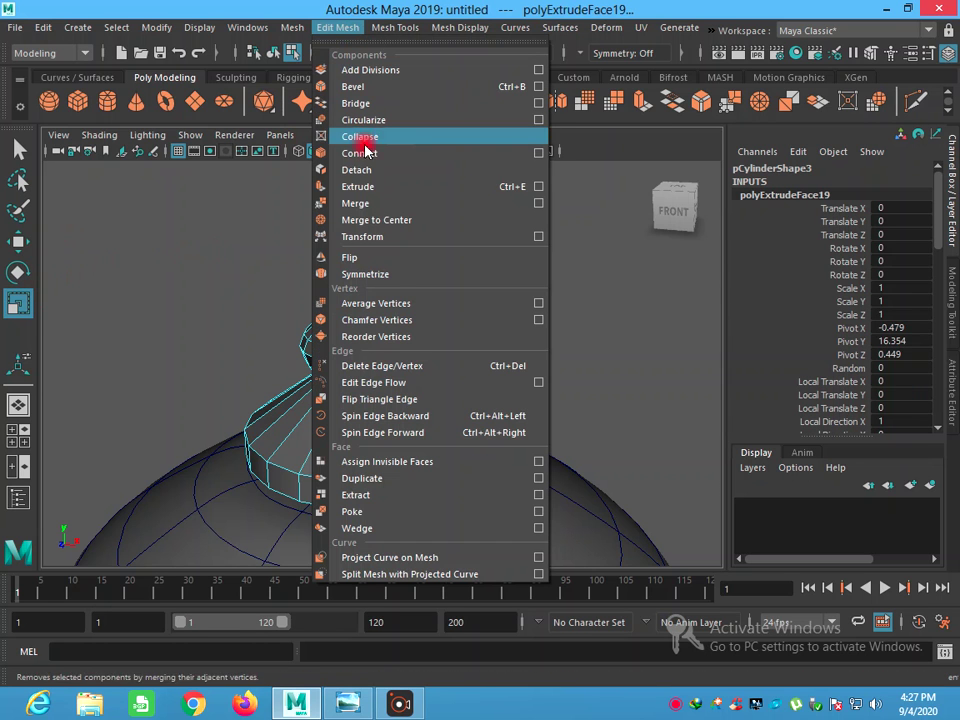
pyautogui.click(358, 186)
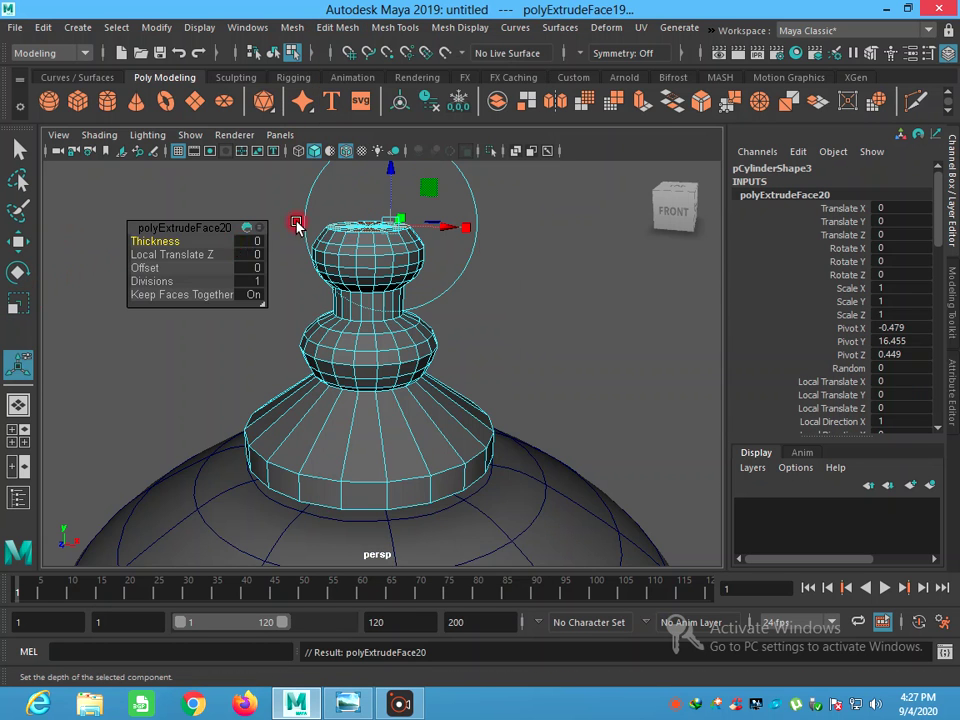
pyautogui.click(19, 242)
pyautogui.moveTo(367, 188); pyautogui.dragTo(364, 178)
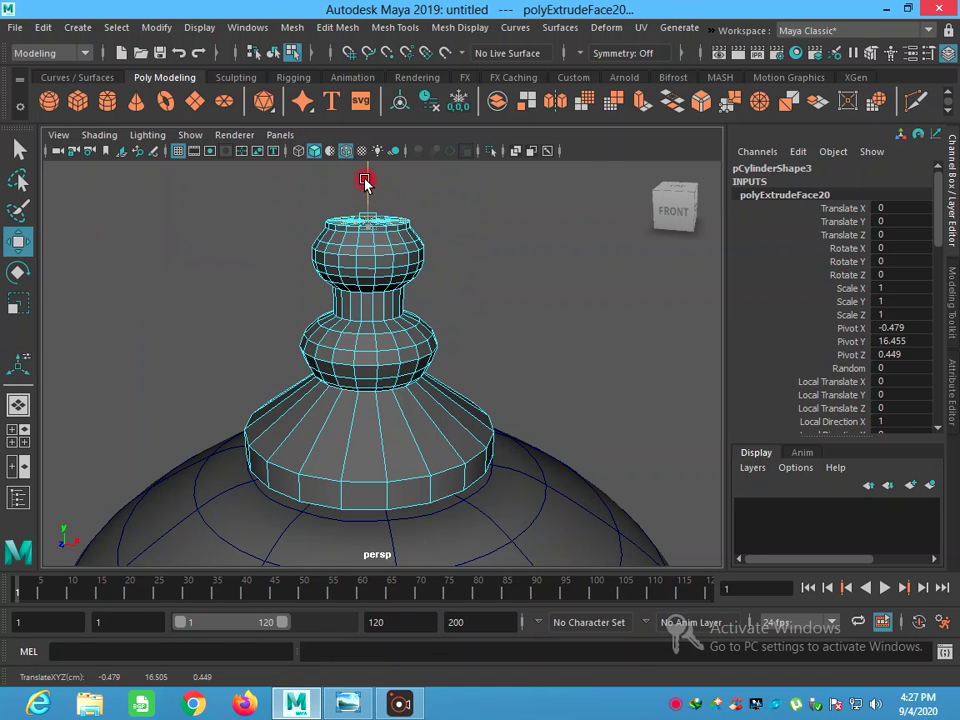
pyautogui.click(19, 302)
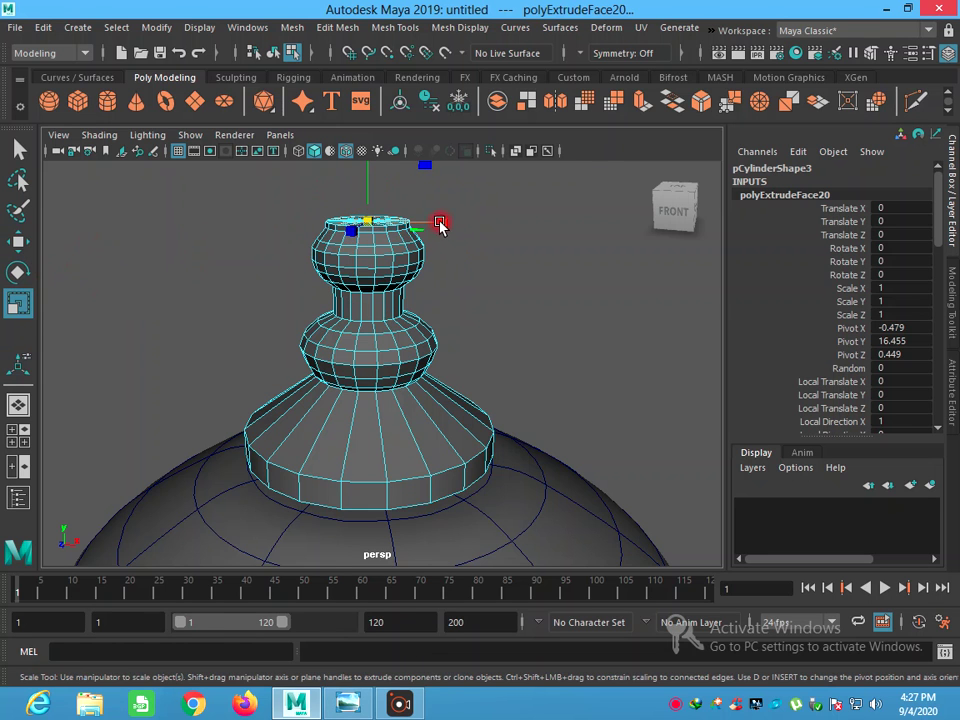
pyautogui.moveTo(375, 216); pyautogui.dragTo(349, 224)
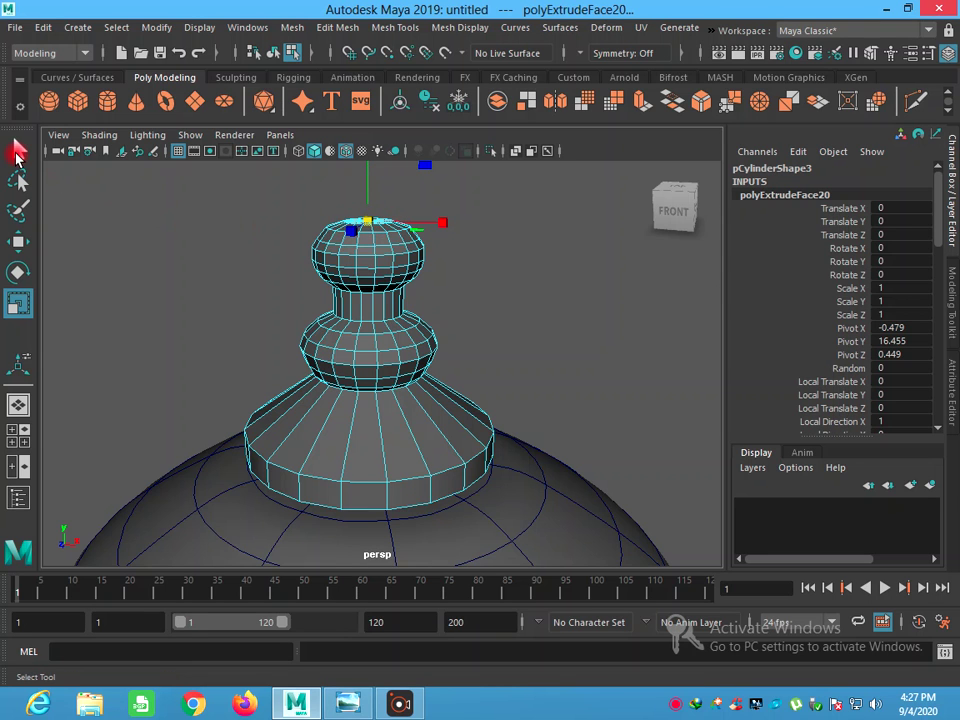
pyautogui.click(17, 152)
pyautogui.click(117, 238)
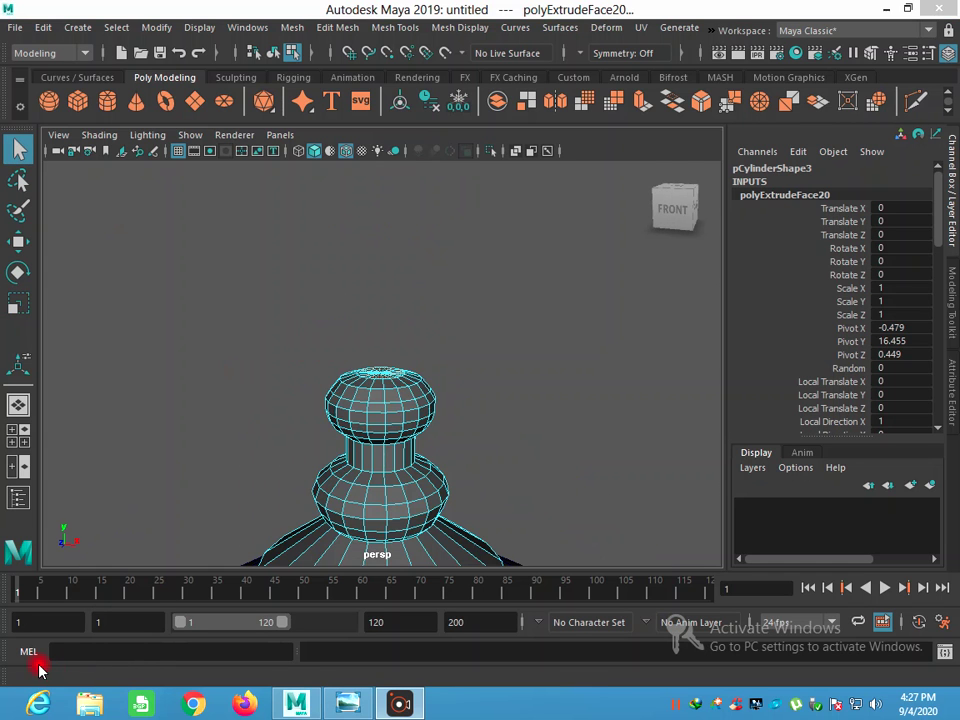
# Try a raised extrusion on the knob's top face, then undo it
pyautogui.click(338, 27)
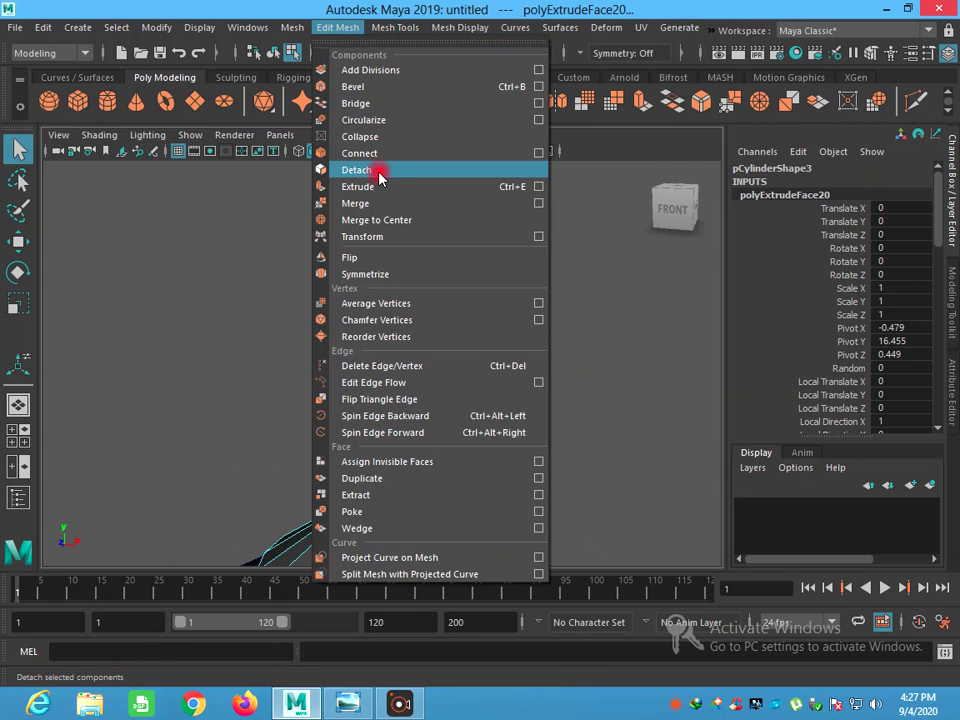
pyautogui.click(378, 186)
pyautogui.click(18, 241)
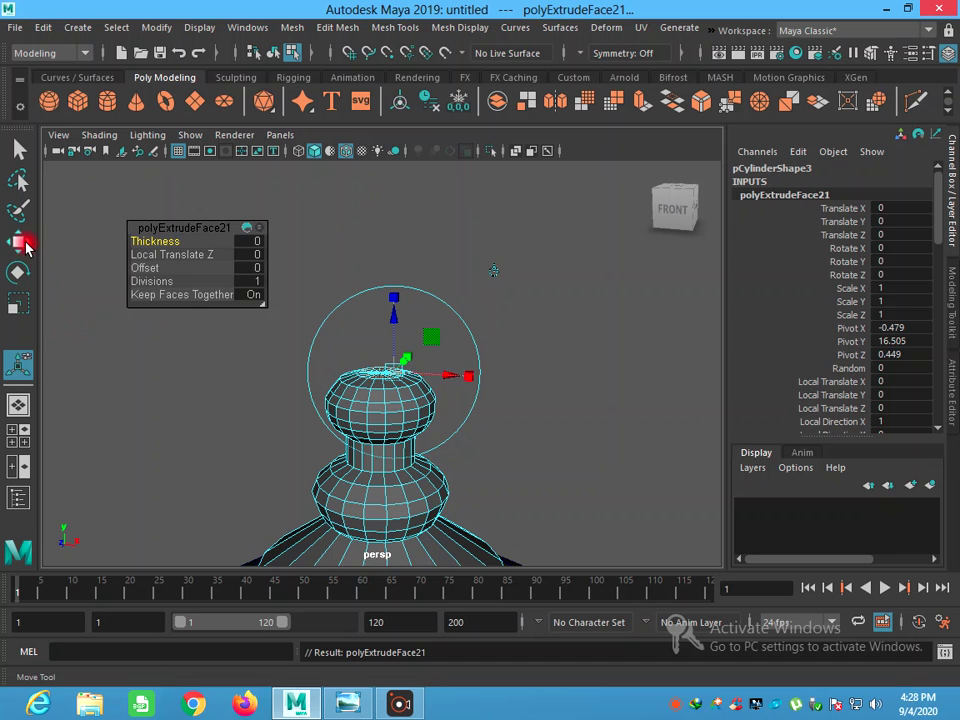
pyautogui.moveTo(383, 324); pyautogui.dragTo(380, 316)
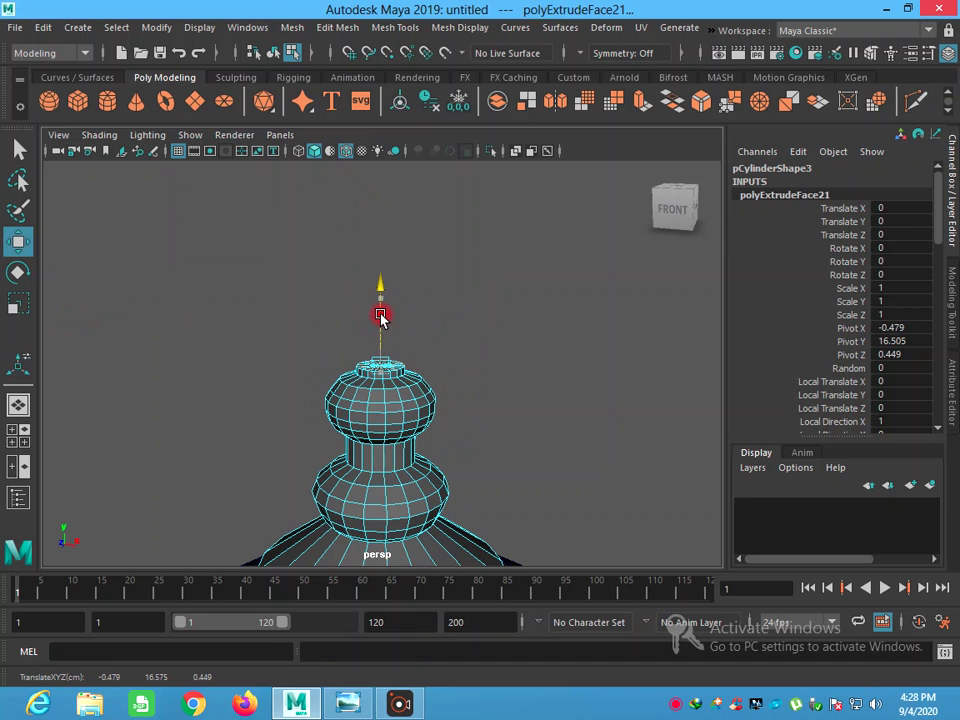
pyautogui.hotkey('ctrl', 'z')
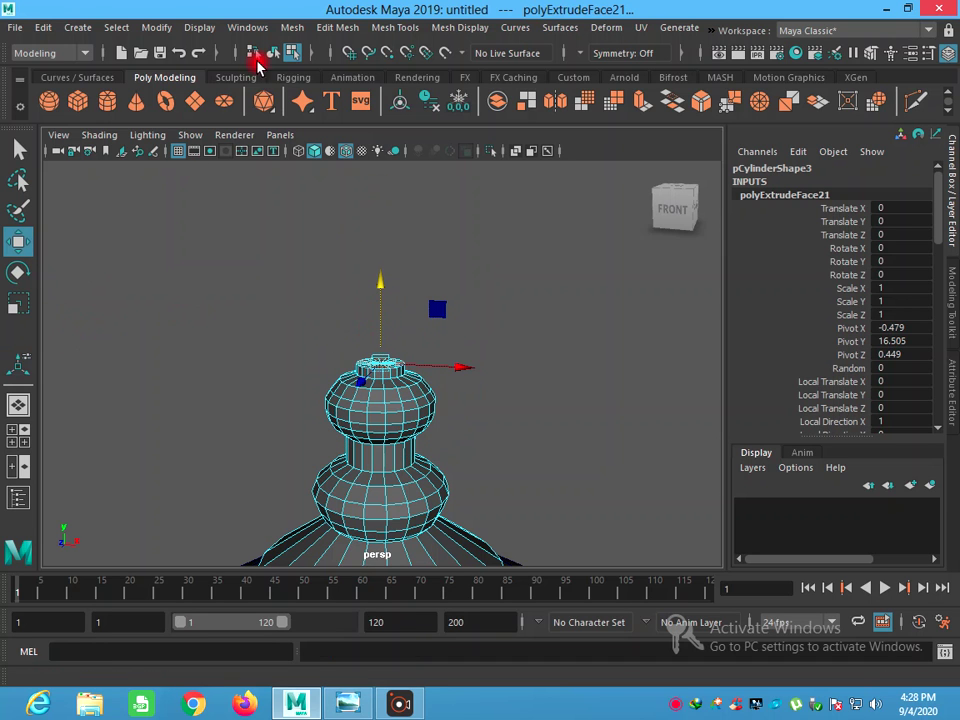
# Extrude the top face, raise it slightly and flare it about 2.8 times wider, adjusting X to ~1.03–1.12
pyautogui.click(337, 30)
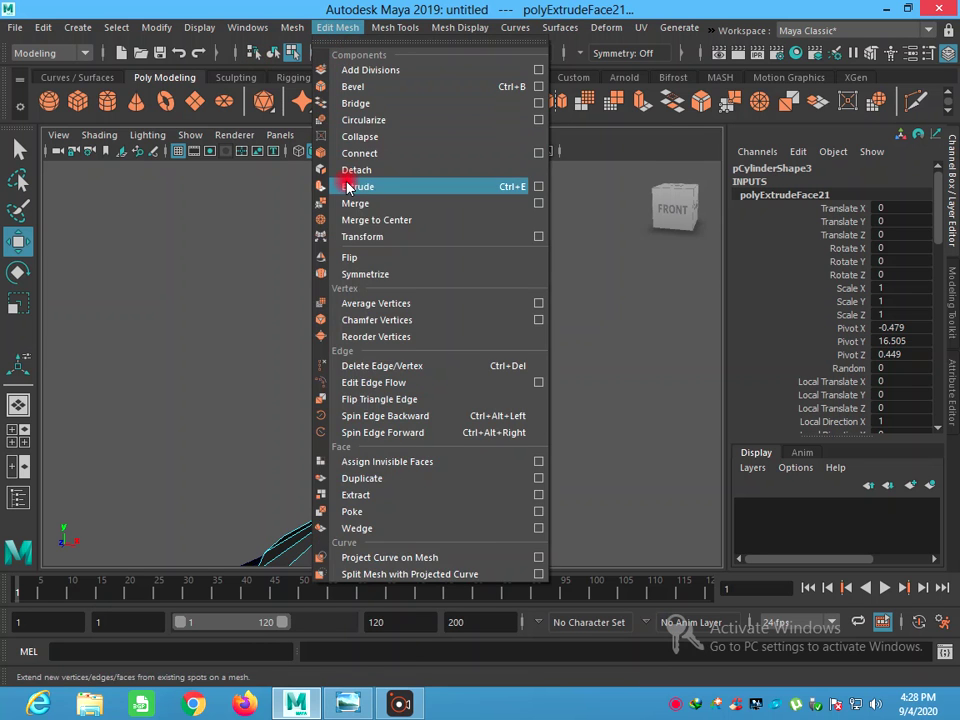
pyautogui.click(350, 186)
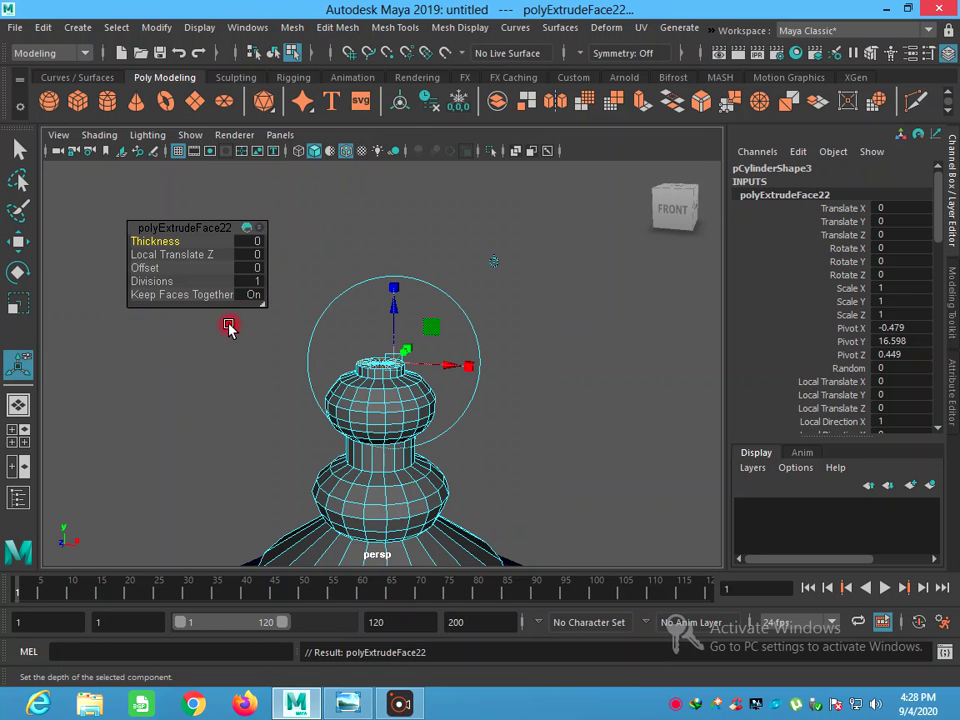
pyautogui.click(18, 243)
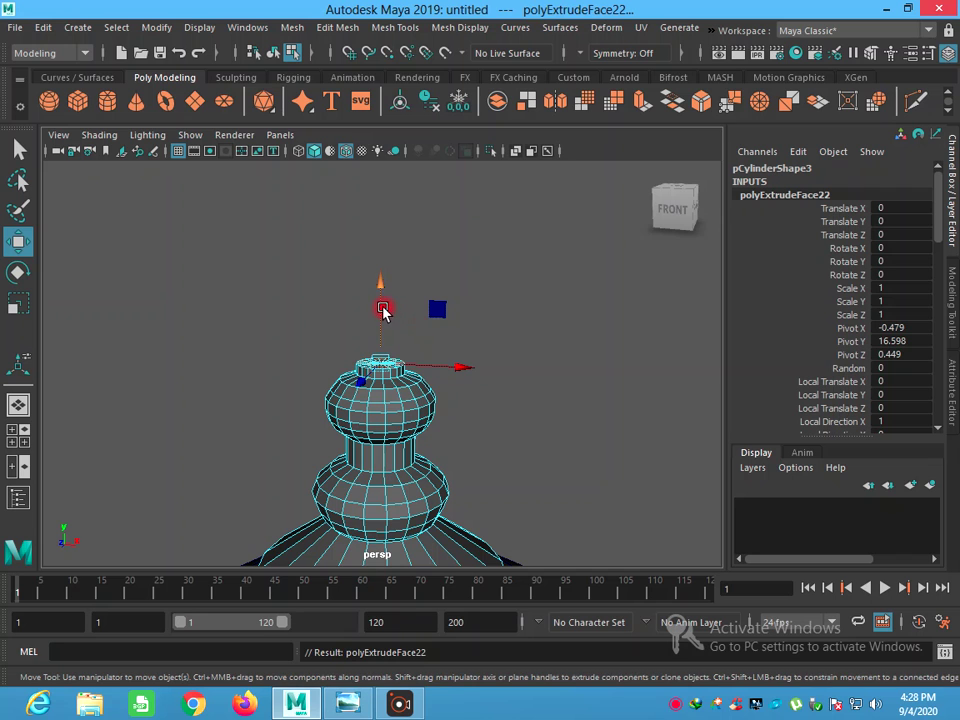
pyautogui.moveTo(383, 311); pyautogui.dragTo(382, 300)
pyautogui.click(18, 305)
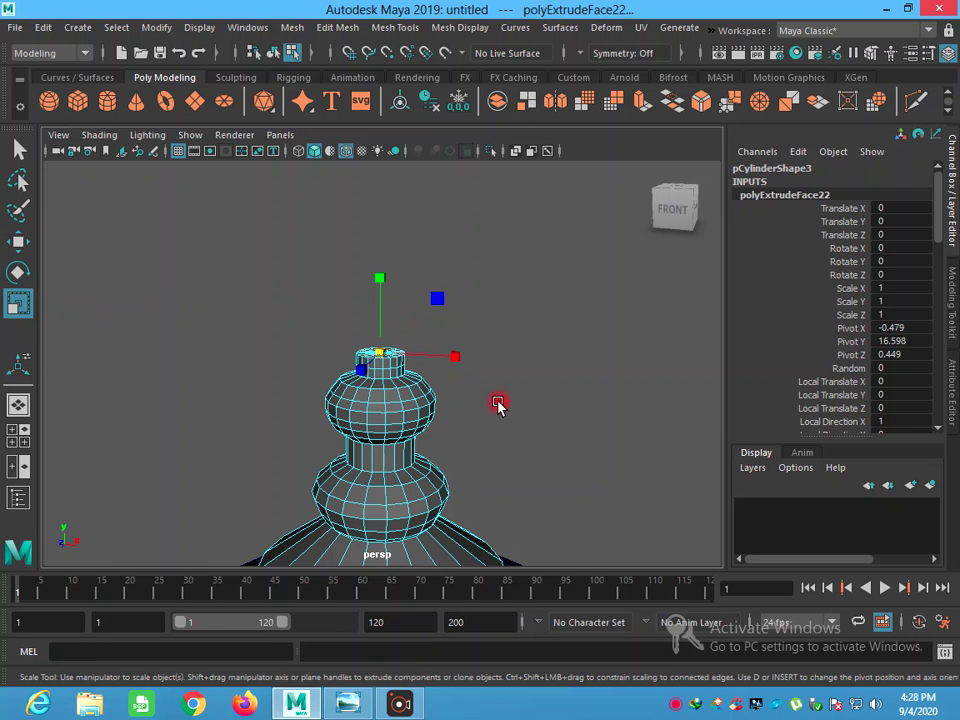
pyautogui.click(460, 357)
pyautogui.moveTo(383, 356); pyautogui.dragTo(445, 373)
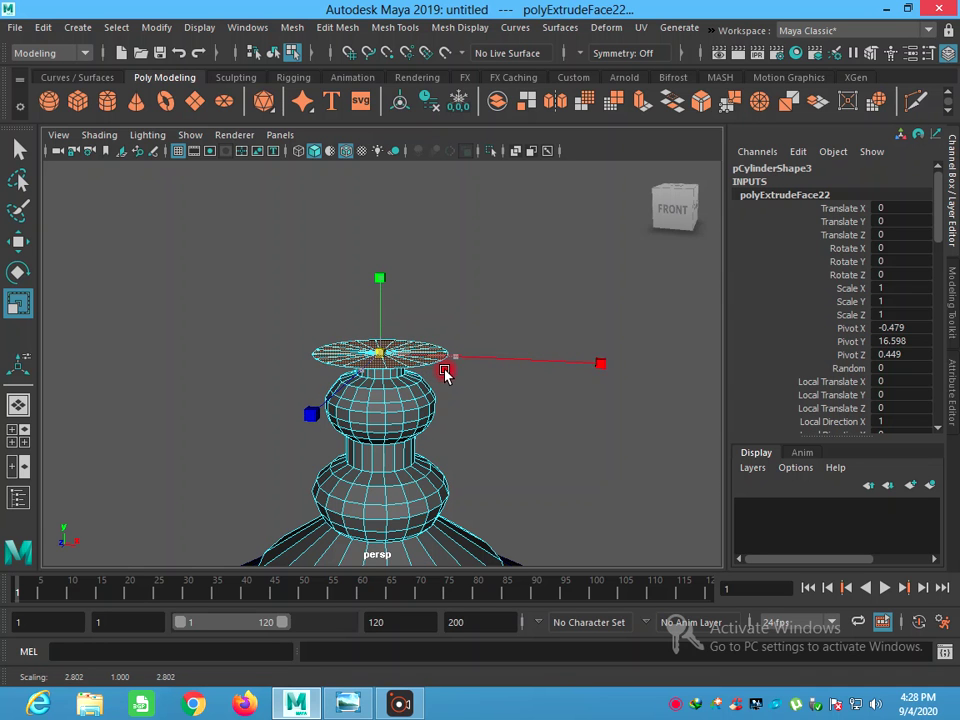
pyautogui.moveTo(445, 373)
pyautogui.mouseDown()
pyautogui.moveTo(466, 381)
pyautogui.moveTo(476, 407)
pyautogui.mouseUp()
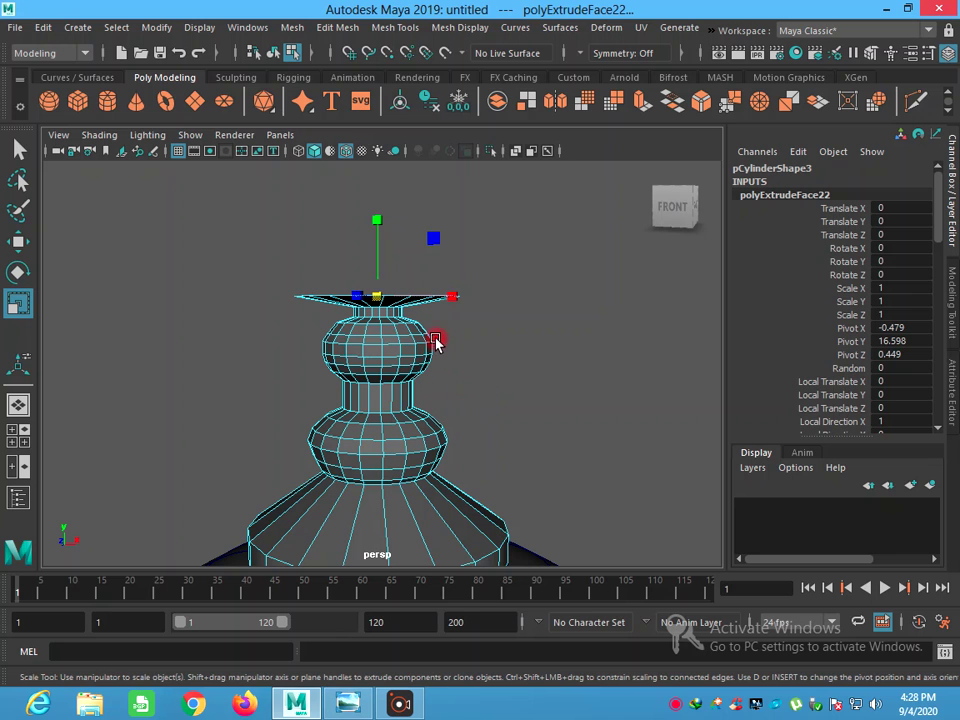
pyautogui.moveTo(450, 299); pyautogui.dragTo(460, 301)
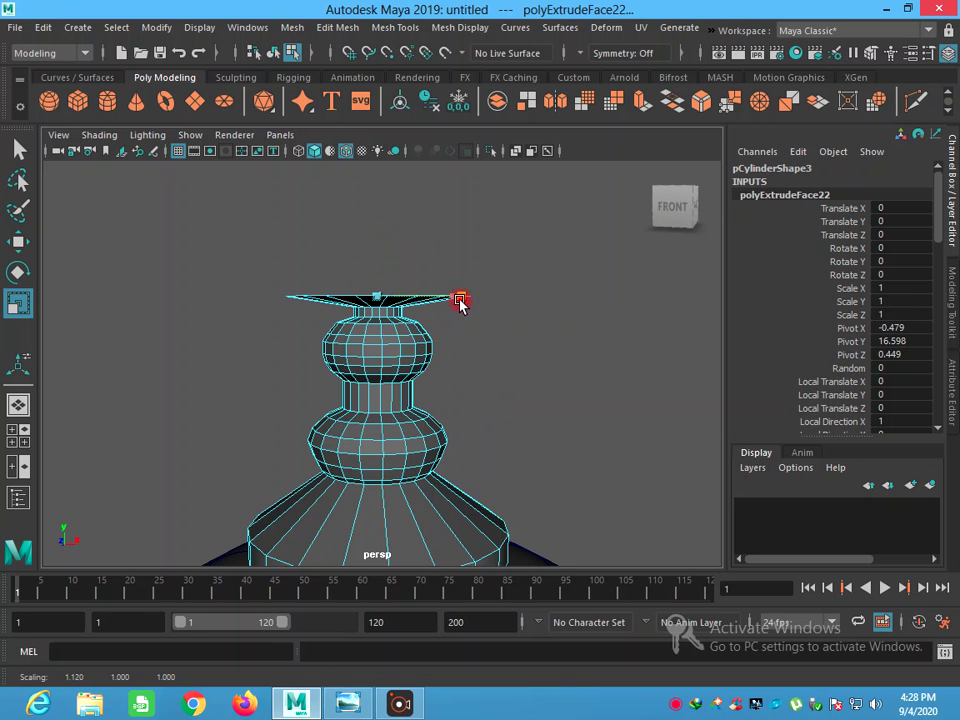
pyautogui.moveTo(456, 304); pyautogui.dragTo(452, 304)
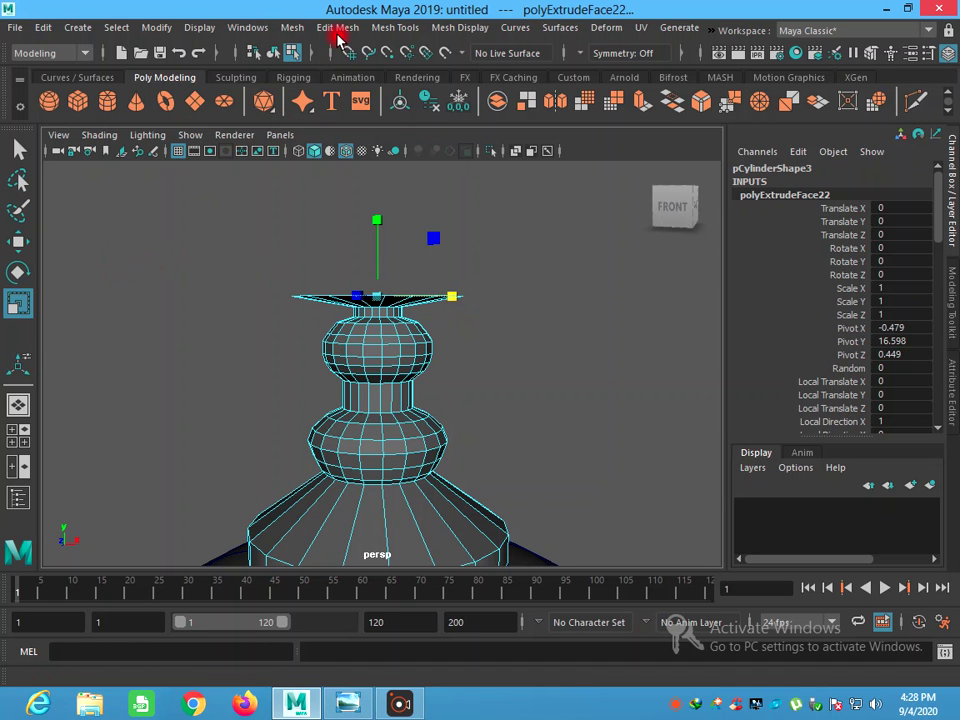
pyautogui.click(339, 30)
# Extrude the disc's top faces and raise them slightly
pyautogui.click(368, 185)
pyautogui.click(22, 241)
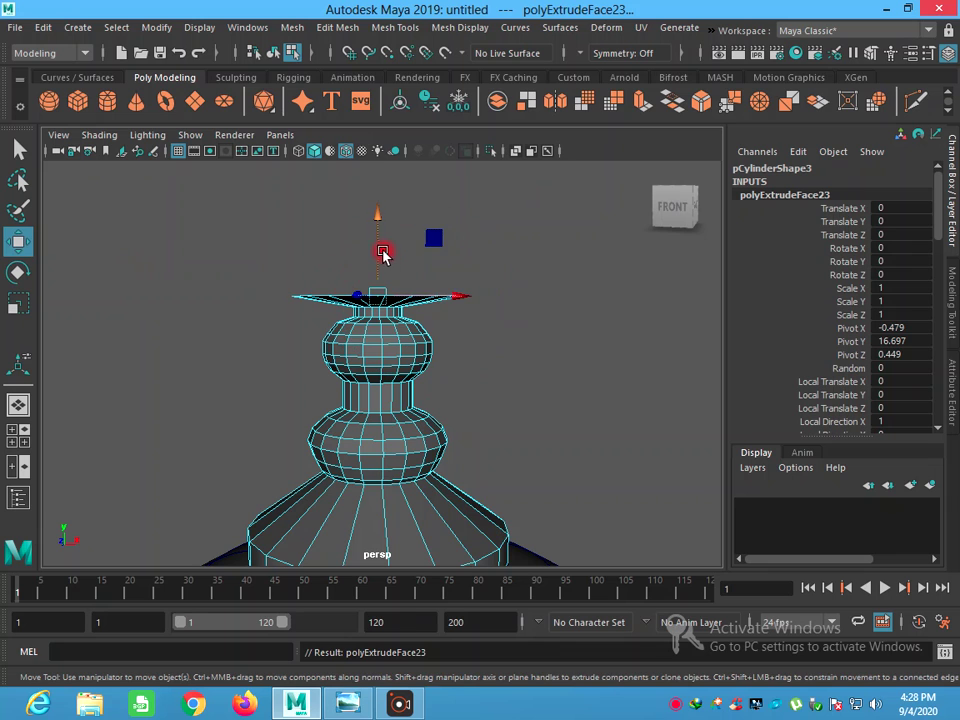
pyautogui.moveTo(377, 252); pyautogui.dragTo(375, 243)
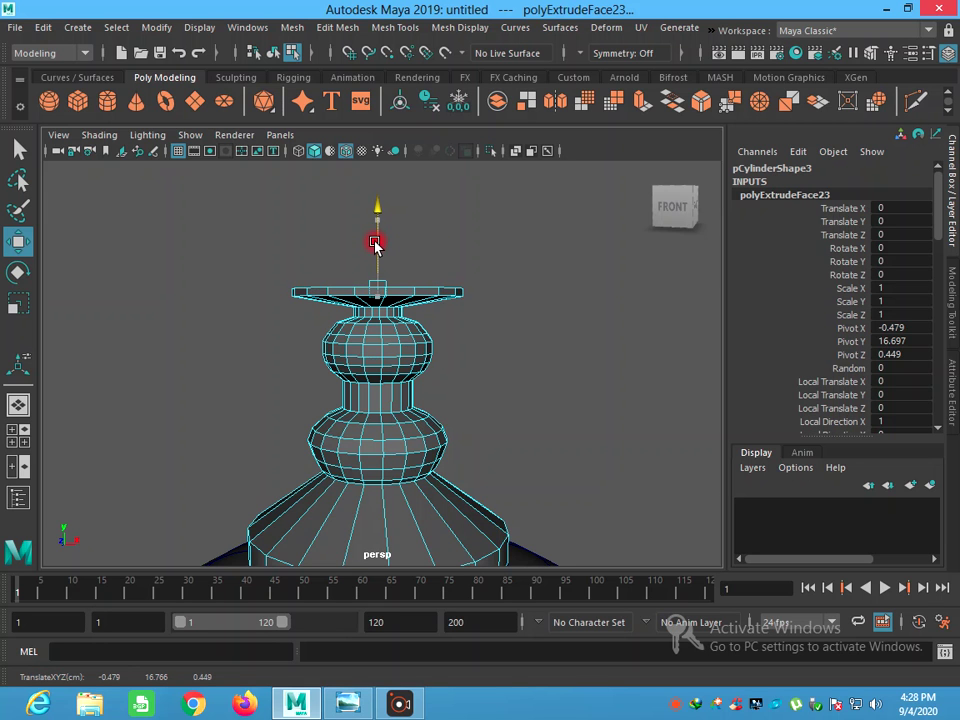
pyautogui.keyDown('alt'); pyautogui.moveTo(448, 362); pyautogui.dragTo(446, 368); pyautogui.keyUp('alt')
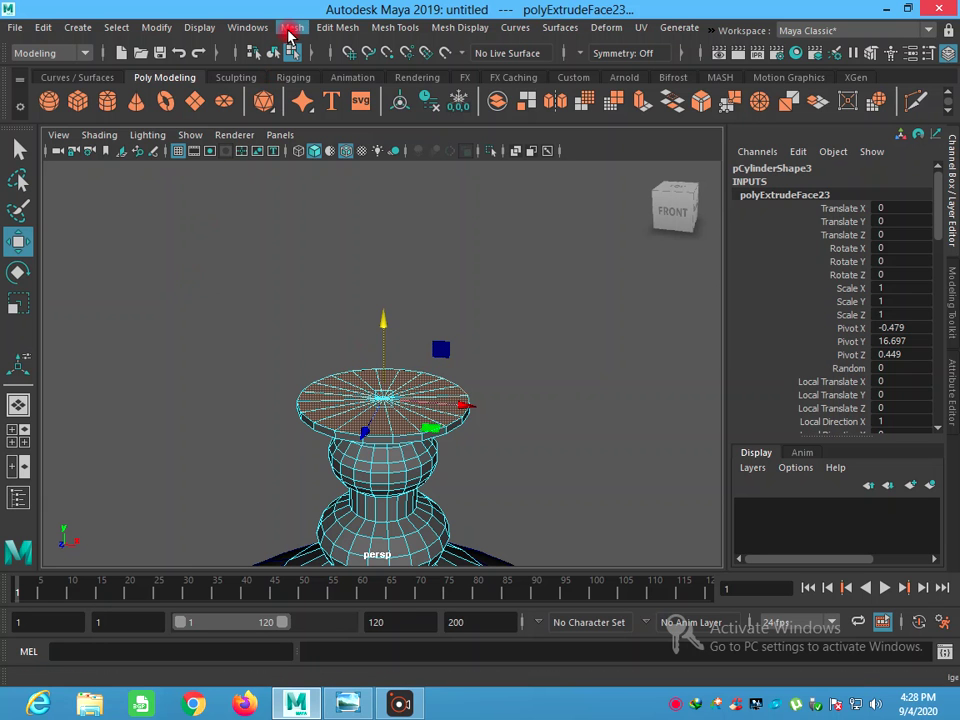
# Extrude the top face again, shrink it inward and lower it slightly
pyautogui.click(288, 35)
pyautogui.click(386, 191)
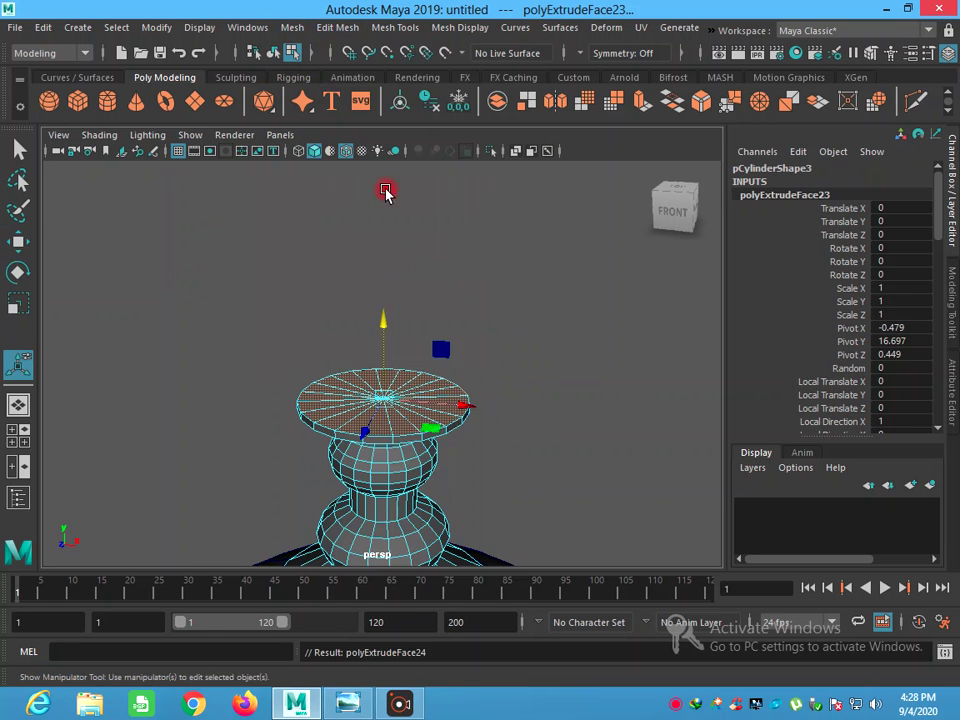
pyautogui.click(18, 302)
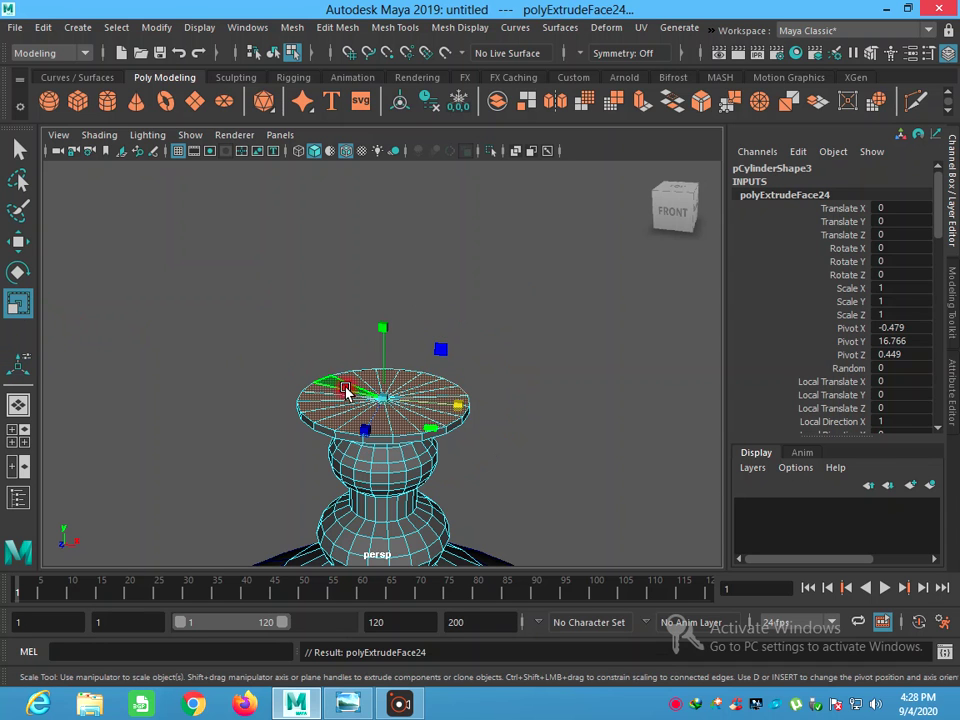
pyautogui.moveTo(458, 404); pyautogui.dragTo(379, 401)
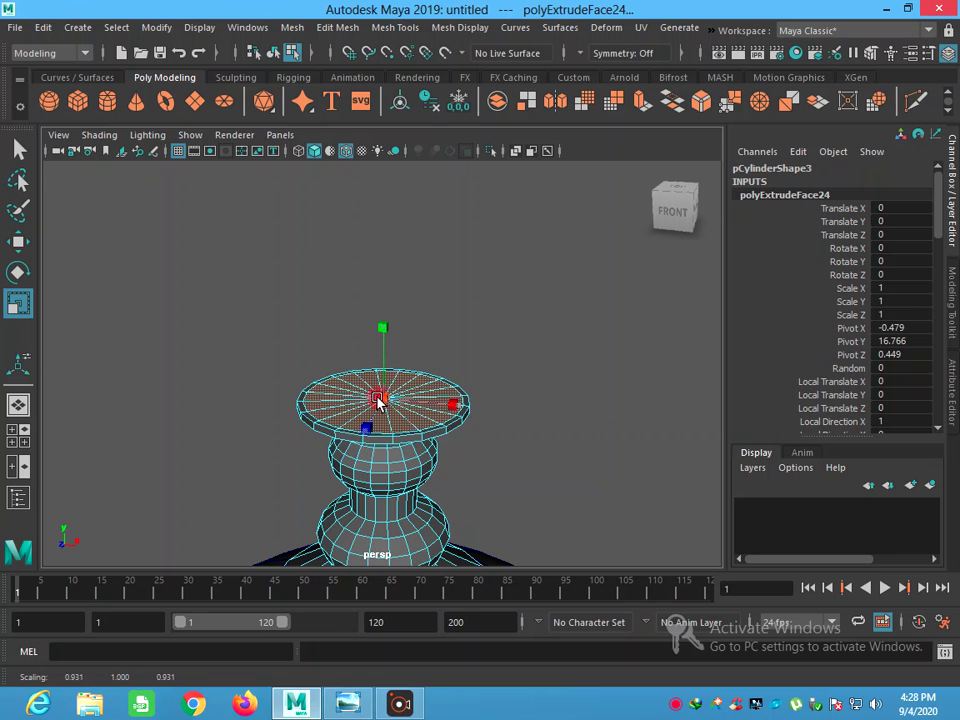
pyautogui.moveTo(378, 401); pyautogui.dragTo(360, 399)
pyautogui.press('w')
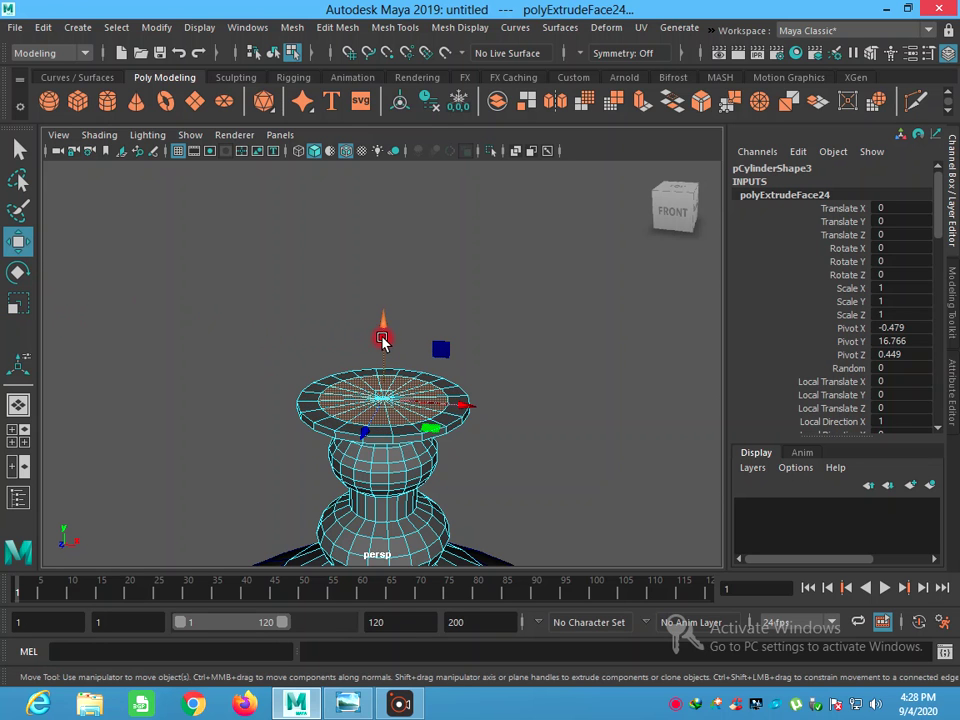
pyautogui.moveTo(383, 340); pyautogui.dragTo(383, 346)
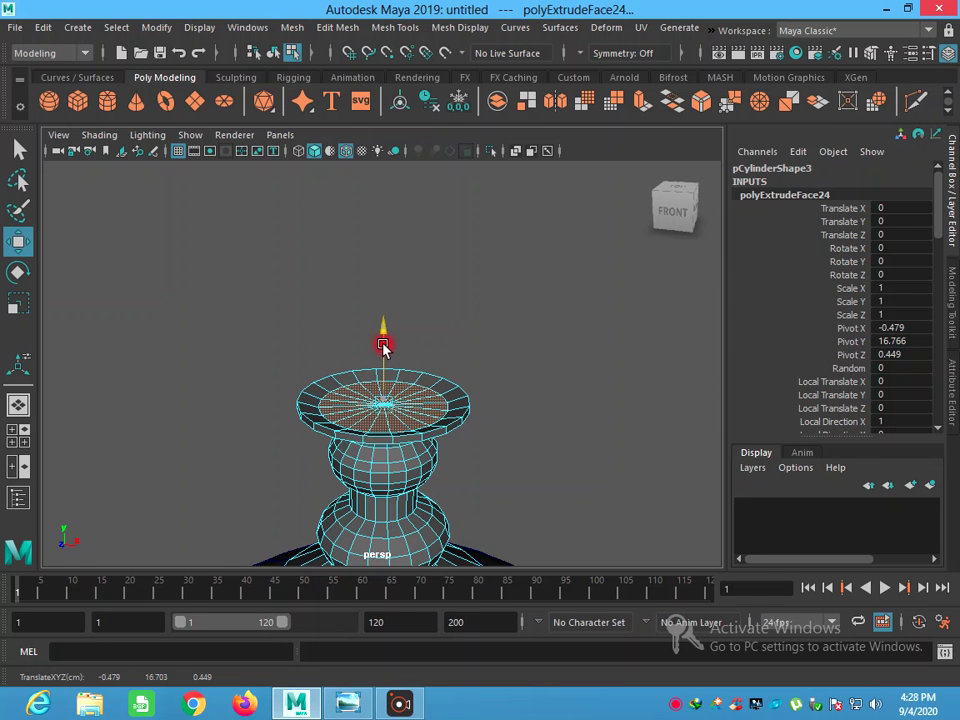
pyautogui.moveTo(383, 340)
pyautogui.keyDown('alt'); pyautogui.mouseDown()
pyautogui.moveTo(401, 416)
pyautogui.moveTo(371, 280)
pyautogui.mouseUp(); pyautogui.keyUp('alt')
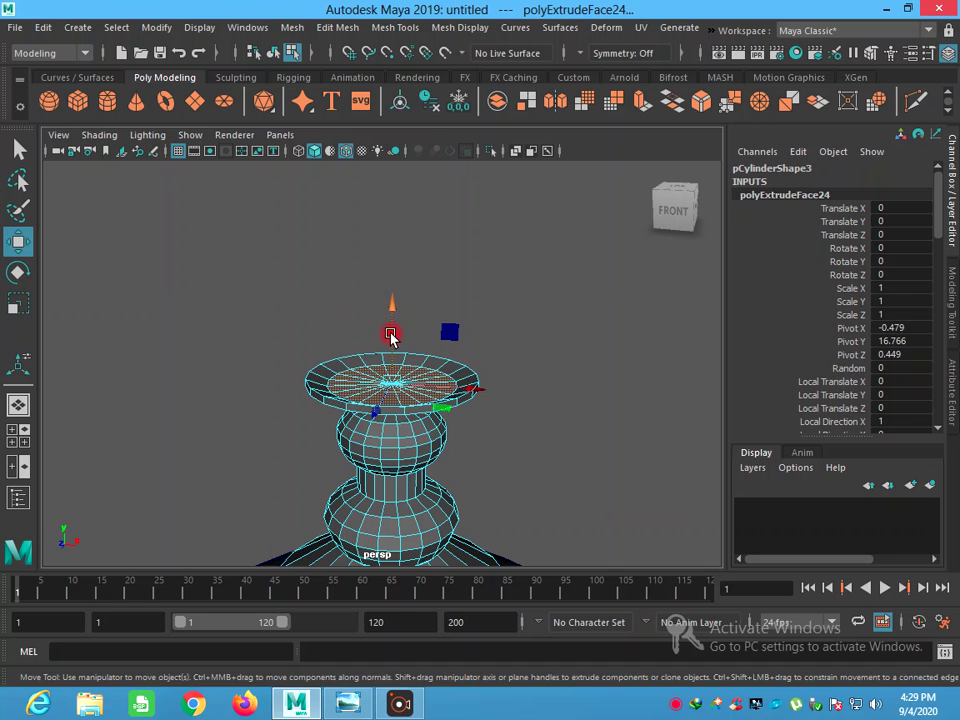
# Extrude once more, scale the inner face to 0.7 and push it down to recess the dish
pyautogui.click(346, 30)
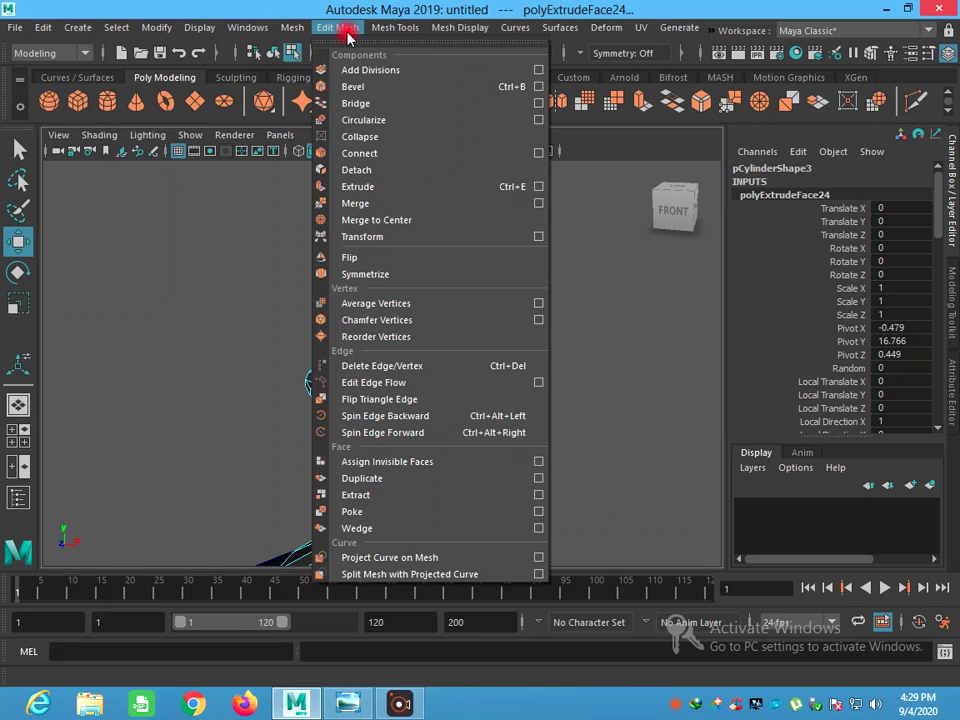
pyautogui.click(360, 186)
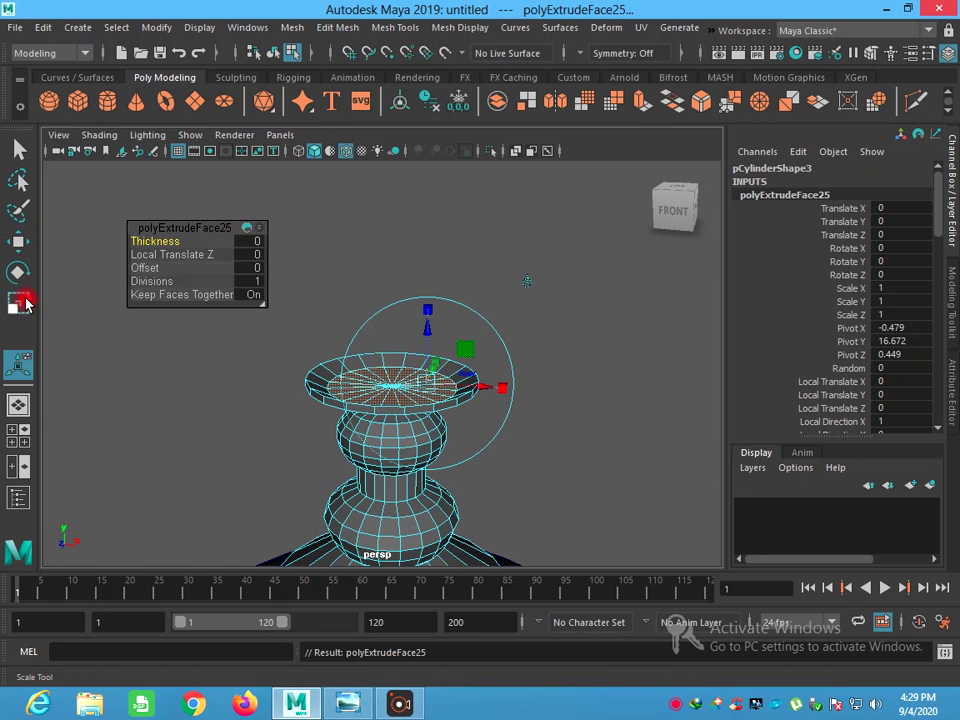
pyautogui.click(22, 302)
pyautogui.moveTo(465, 398); pyautogui.dragTo(348, 395)
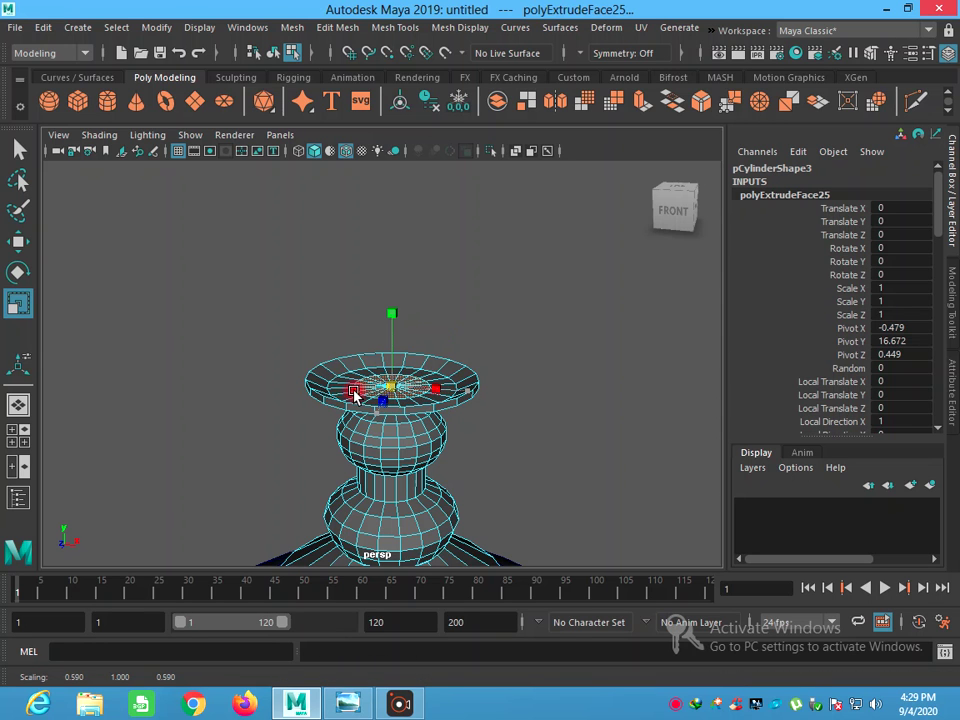
pyautogui.click(15, 243)
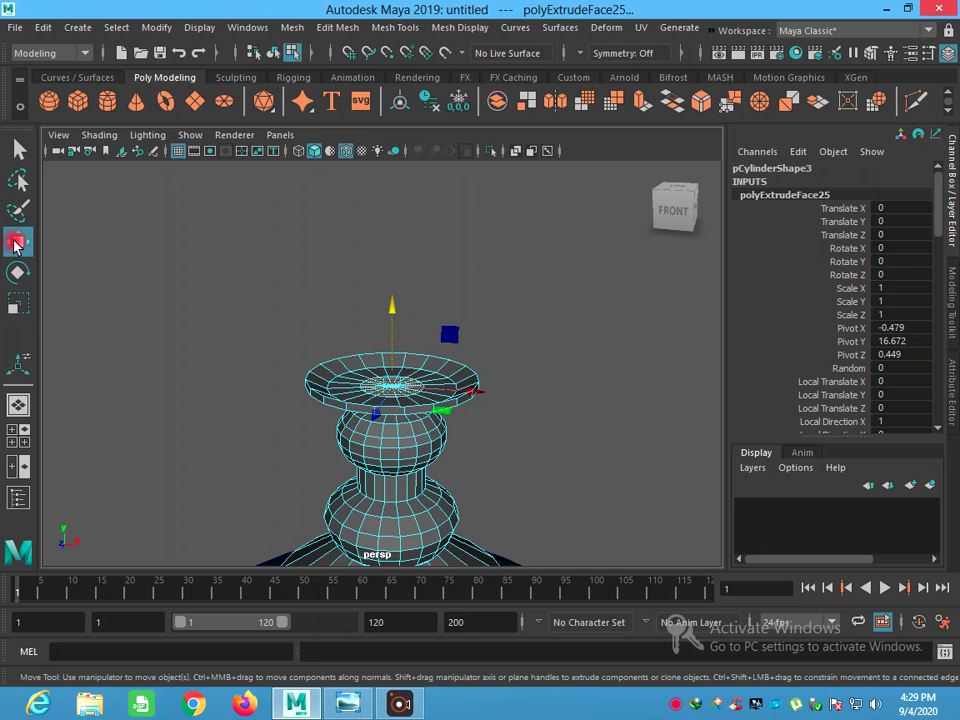
pyautogui.moveTo(393, 335)
pyautogui.mouseDown()
pyautogui.moveTo(422, 387)
pyautogui.moveTo(516, 418)
pyautogui.mouseUp()
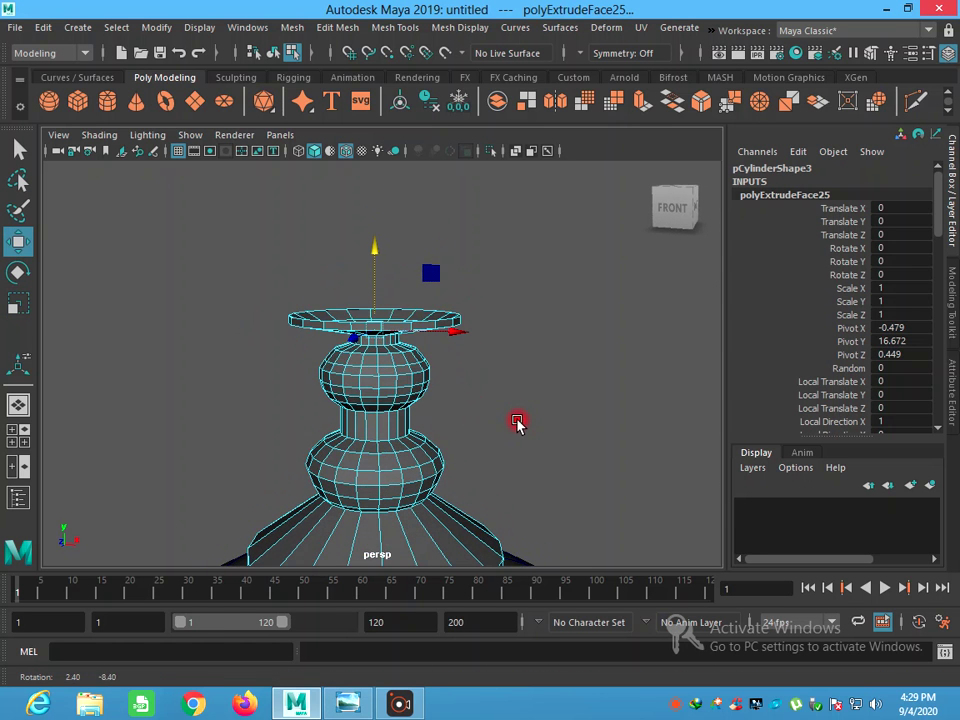
pyautogui.moveTo(401, 389); pyautogui.dragTo(404, 200, button='right')
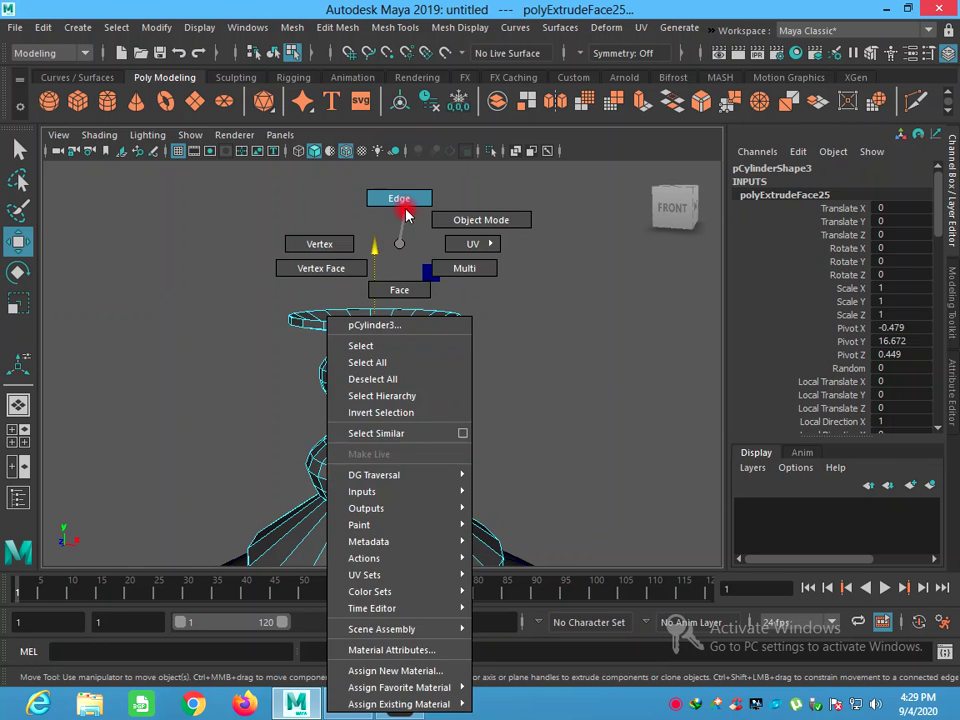
# Insert two edge loops around the vase's base band
pyautogui.click(446, 30)
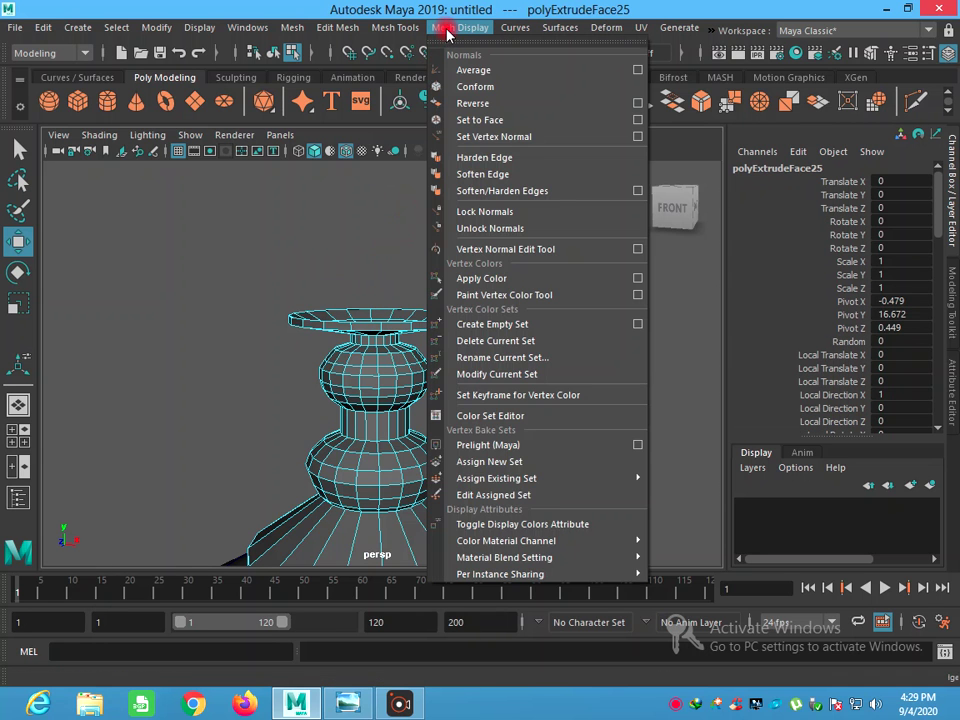
pyautogui.click(396, 152)
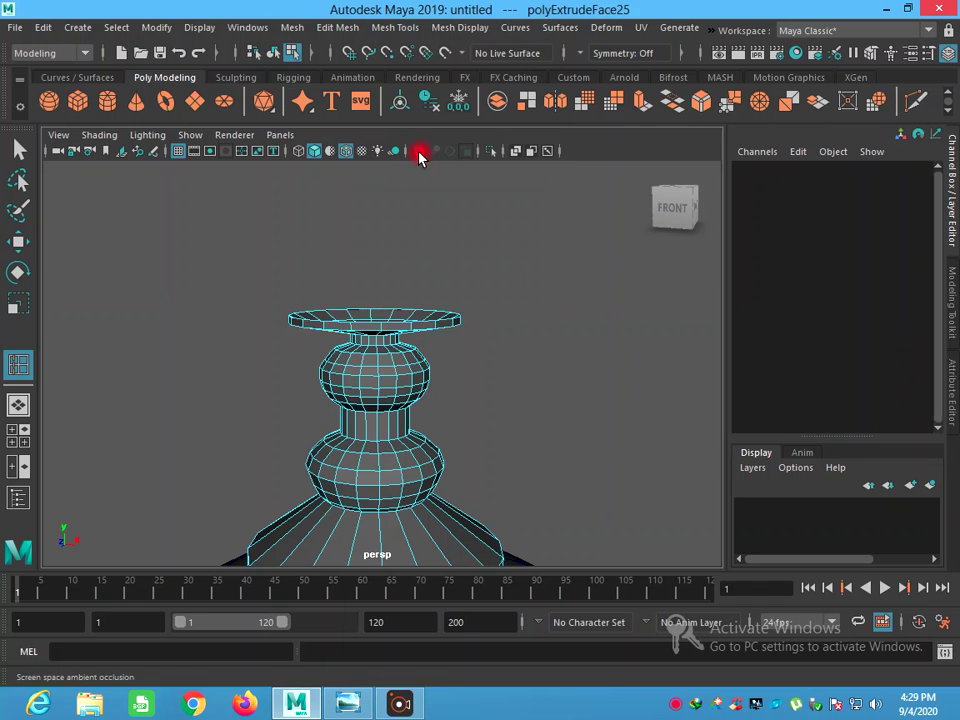
pyautogui.moveTo(520, 412)
pyautogui.keyDown('alt'); pyautogui.mouseDown()
pyautogui.moveTo(521, 377)
pyautogui.moveTo(510, 402)
pyautogui.mouseUp(); pyautogui.keyUp('alt')
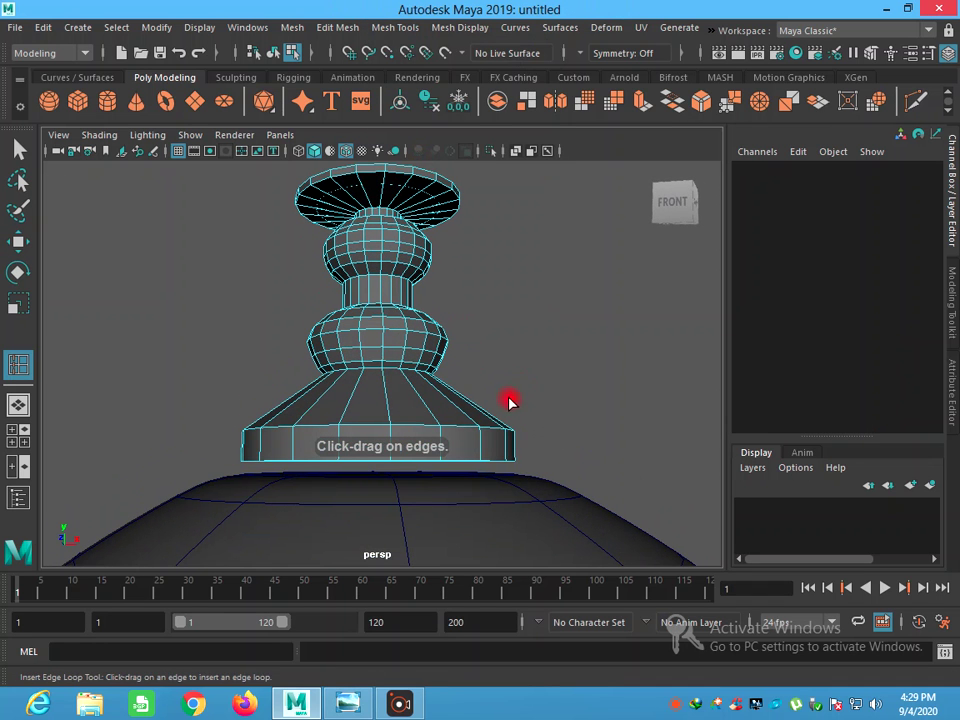
pyautogui.keyDown('alt'); pyautogui.moveTo(558, 427); pyautogui.dragTo(484, 482); pyautogui.keyUp('alt')
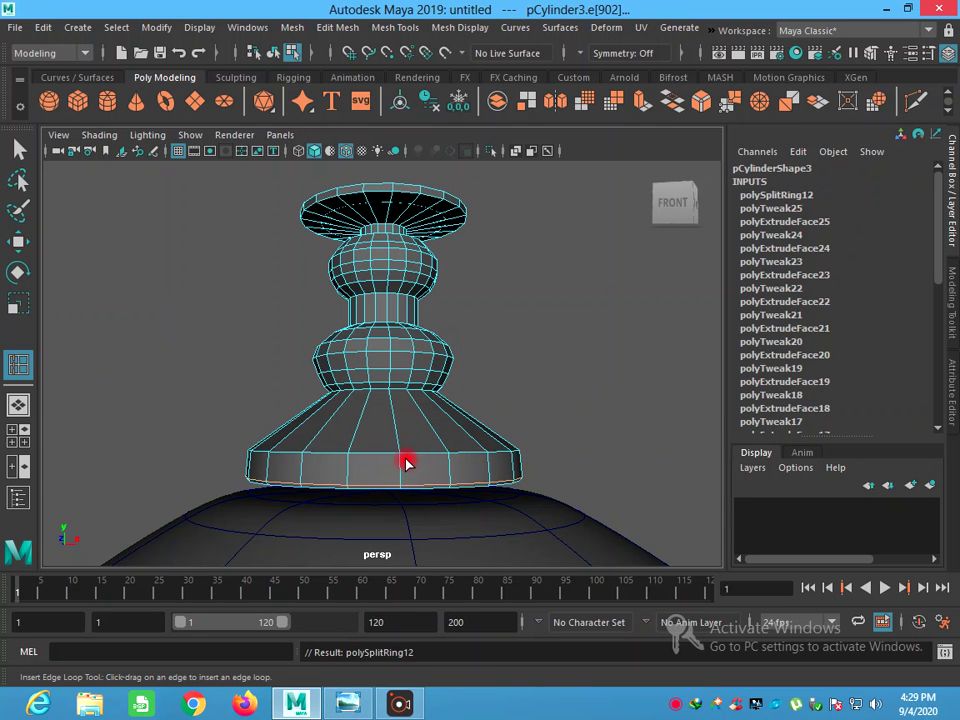
pyautogui.moveTo(399, 463); pyautogui.dragTo(400, 440)
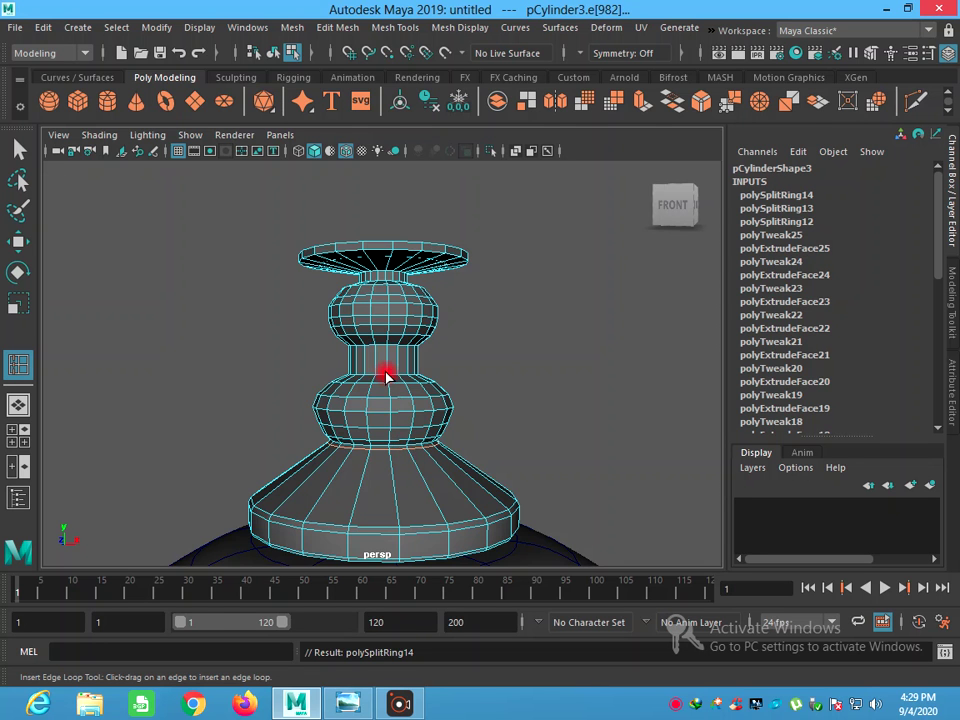
# Add edge loops around the vase's narrow neck
pyautogui.scroll(2, 386, 380)
pyautogui.scroll(4, 388, 430)
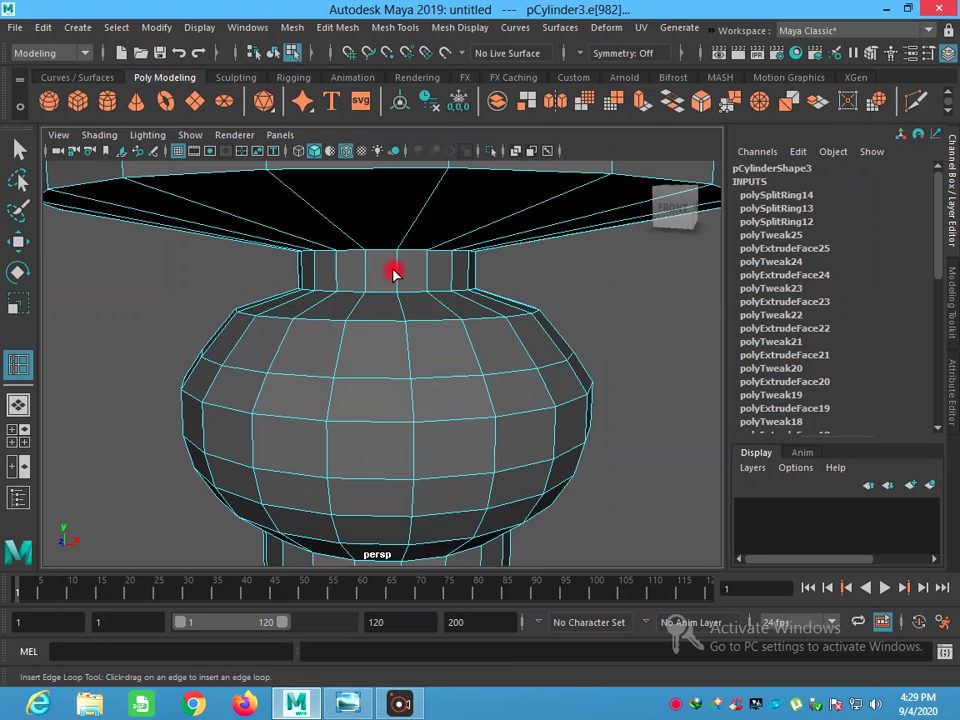
pyautogui.scroll(-4, 416, 353)
pyautogui.keyDown('alt'); pyautogui.moveTo(412, 447); pyautogui.dragTo(415, 320, button='middle'); pyautogui.keyUp('alt')
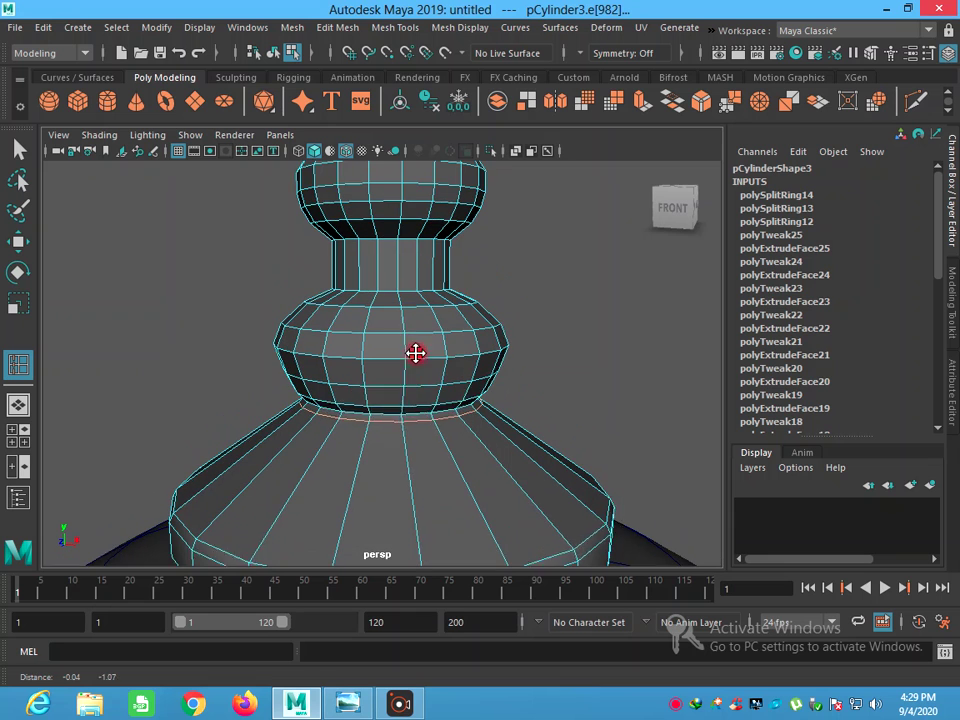
pyautogui.moveTo(403, 298)
pyautogui.mouseDown()
pyautogui.moveTo(396, 305)
pyautogui.moveTo(396, 258)
pyautogui.moveTo(488, 289)
pyautogui.moveTo(428, 290)
pyautogui.mouseUp()
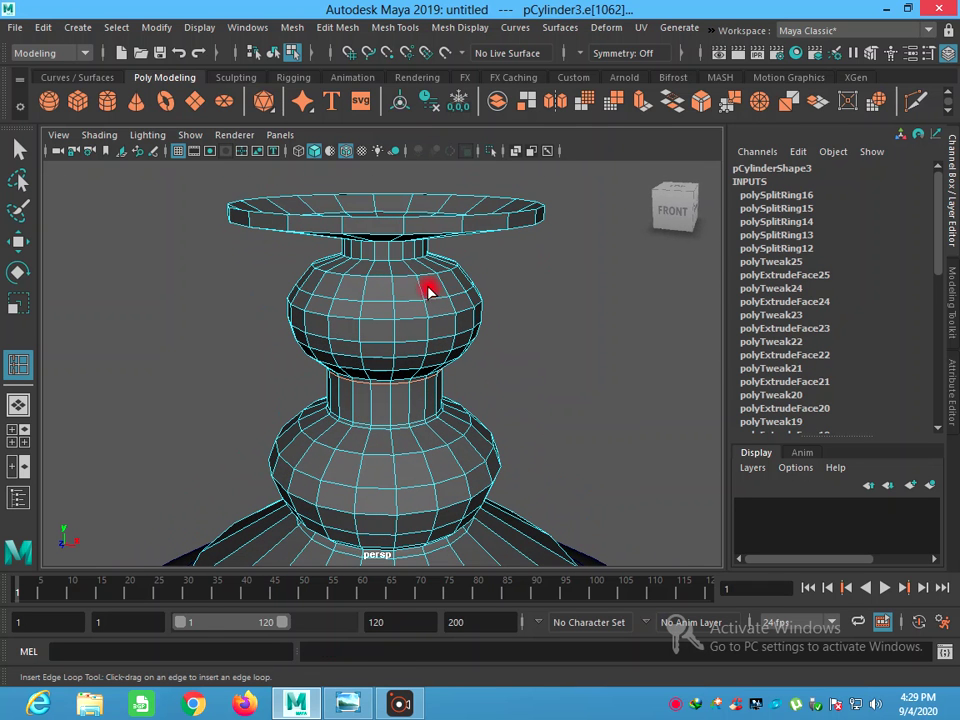
pyautogui.click(385, 253)
pyautogui.keyDown('alt'); pyautogui.moveTo(385, 253); pyautogui.dragTo(386, 261); pyautogui.keyUp('alt')
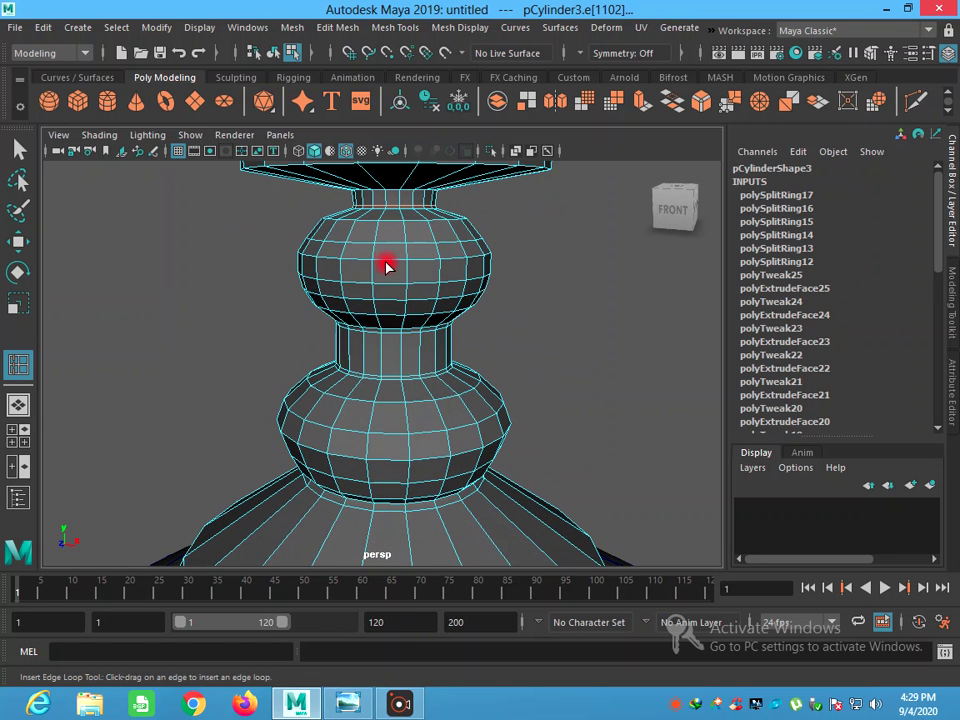
pyautogui.click(400, 198)
# Add an edge loop around the top dish's rim band
pyautogui.scroll(-3, 414, 212)
pyautogui.keyDown('alt'); pyautogui.moveTo(414, 214); pyautogui.dragTo(420, 303); pyautogui.keyUp('alt')
pyautogui.scroll(5, 407, 330)
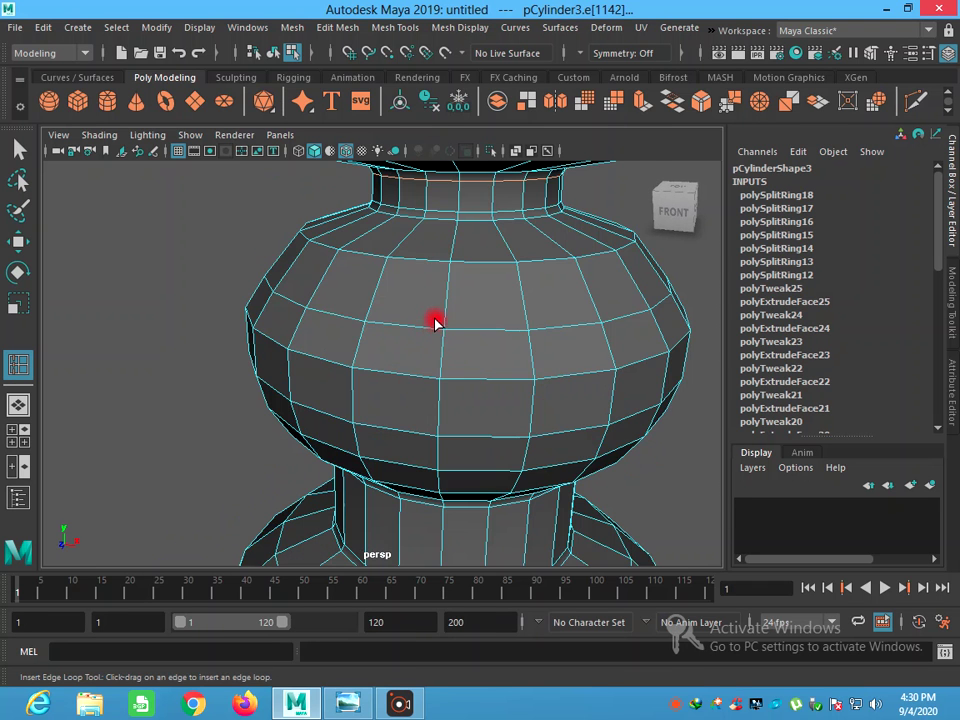
pyautogui.keyDown('alt'); pyautogui.moveTo(435, 319); pyautogui.dragTo(423, 342, button='middle'); pyautogui.keyUp('alt')
pyautogui.keyDown('alt'); pyautogui.moveTo(423, 342); pyautogui.dragTo(420, 352); pyautogui.keyUp('alt')
pyautogui.moveTo(541, 356)
pyautogui.mouseDown()
pyautogui.moveTo(544, 315)
pyautogui.moveTo(461, 369)
pyautogui.moveTo(454, 343)
pyautogui.mouseUp()
pyautogui.scroll(-5, 508, 321)
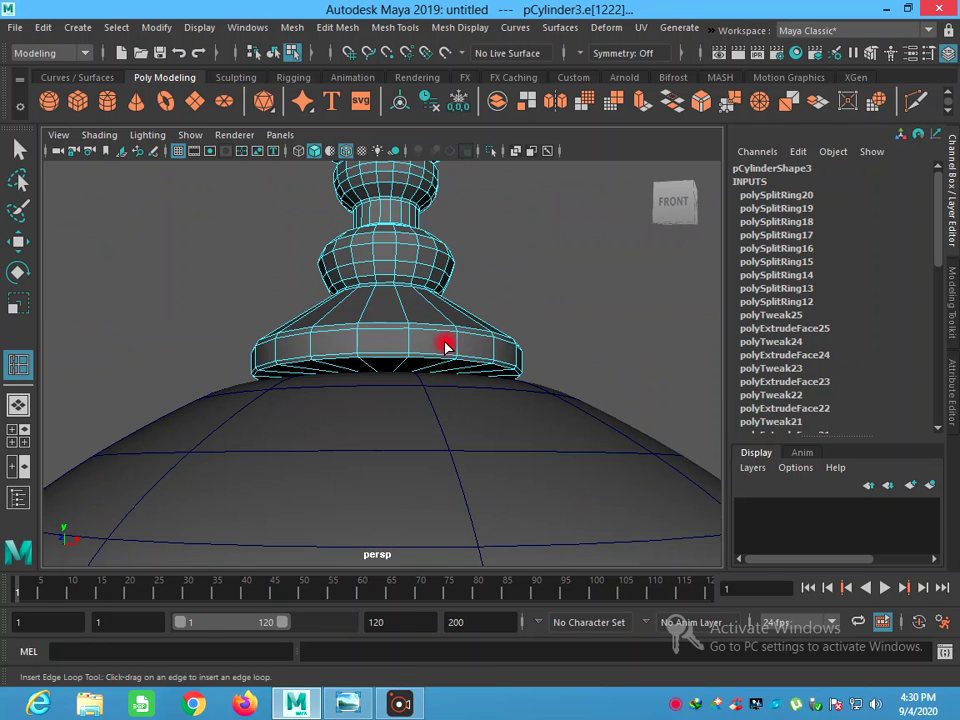
pyautogui.click(18, 148)
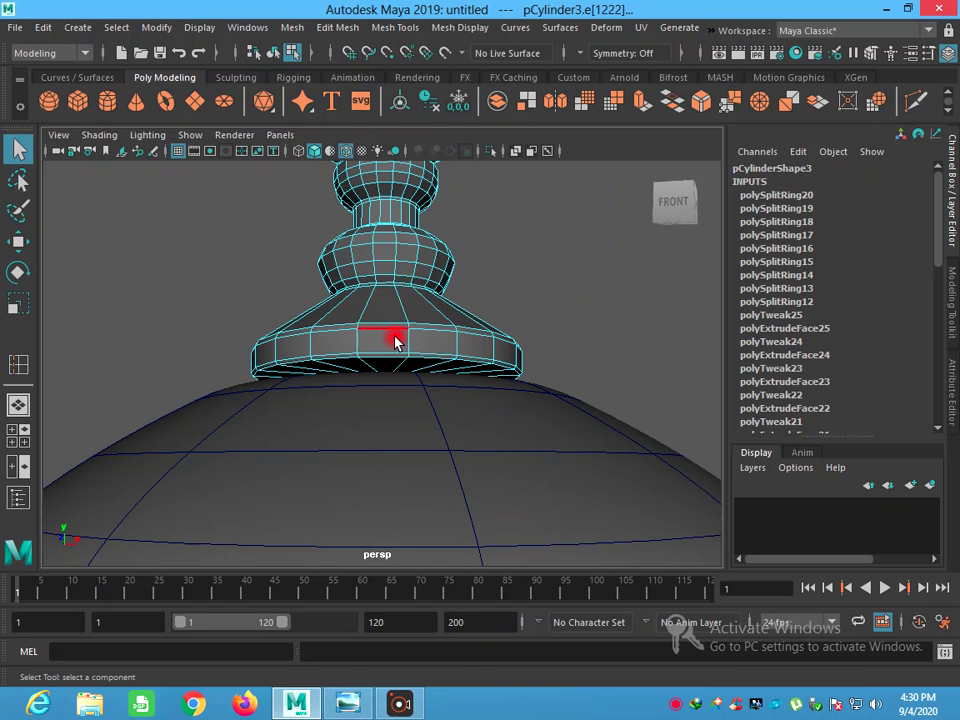
# Extrude the two faces under the finial's rim and scale them slightly inward (polyExtrudeFace26)
pyautogui.rightClick(392, 336)
pyautogui.moveTo(397, 290); pyautogui.dragTo(397, 291, button='right')
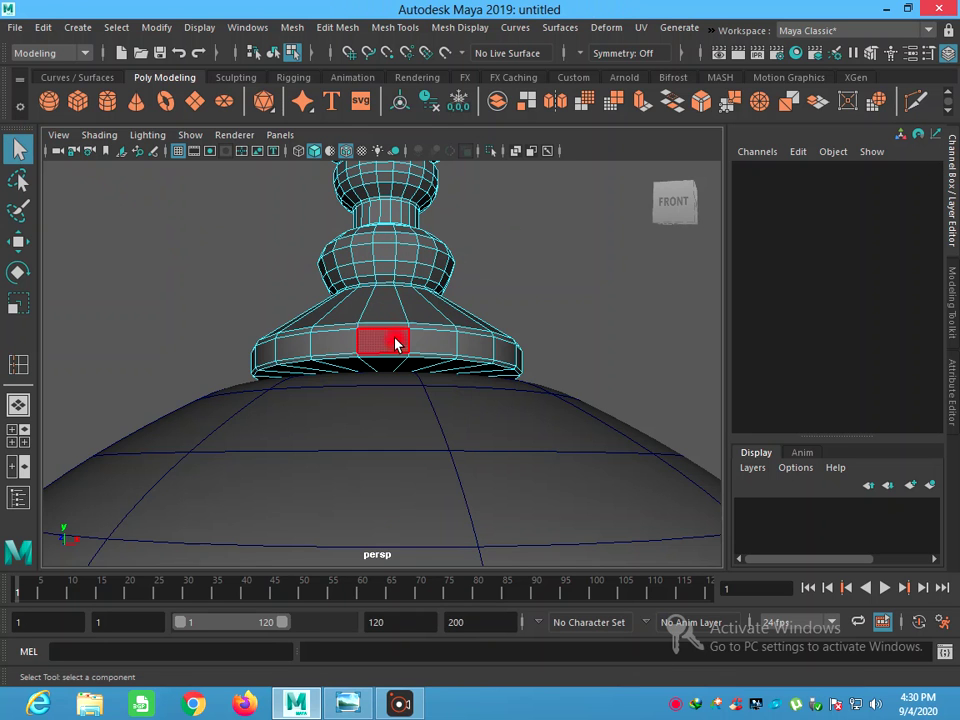
pyautogui.click(391, 366)
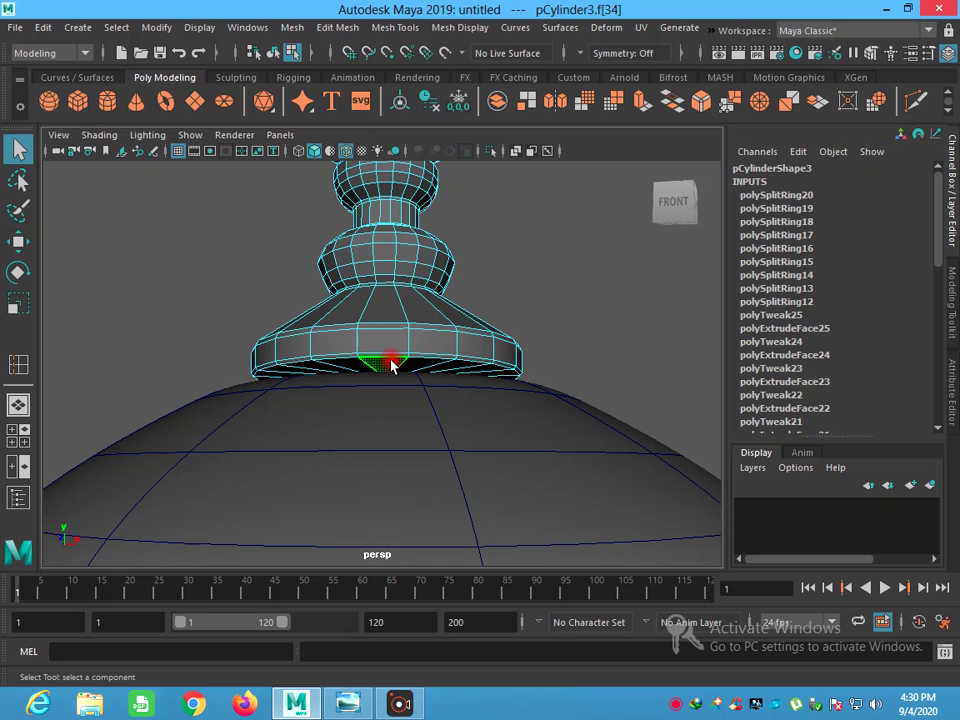
pyautogui.click(338, 372)
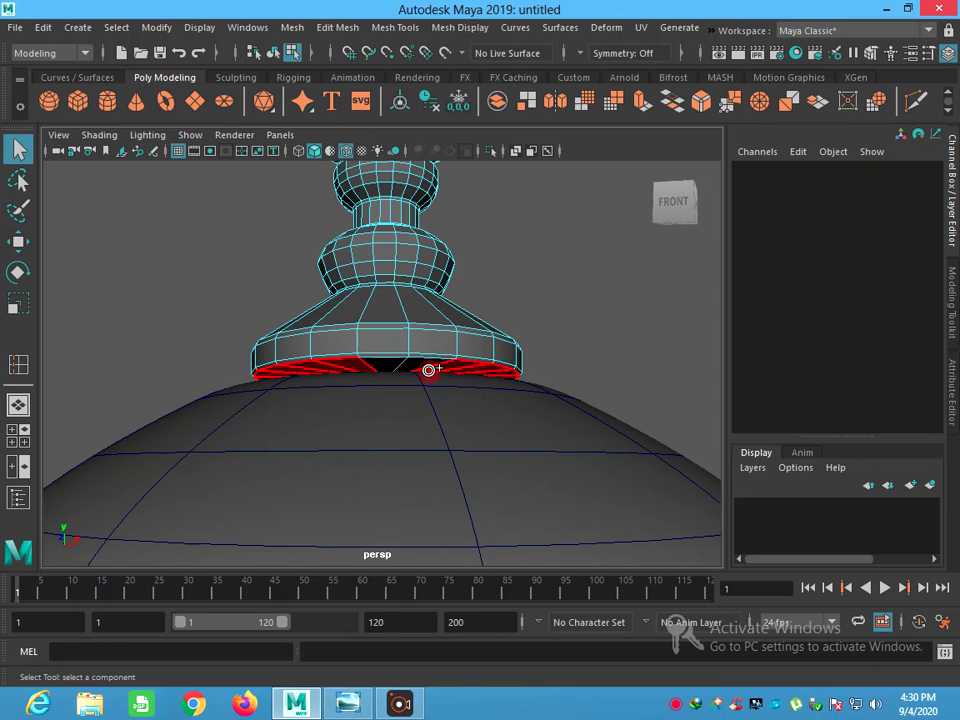
pyautogui.moveTo(388, 368); pyautogui.dragTo(321, 354)
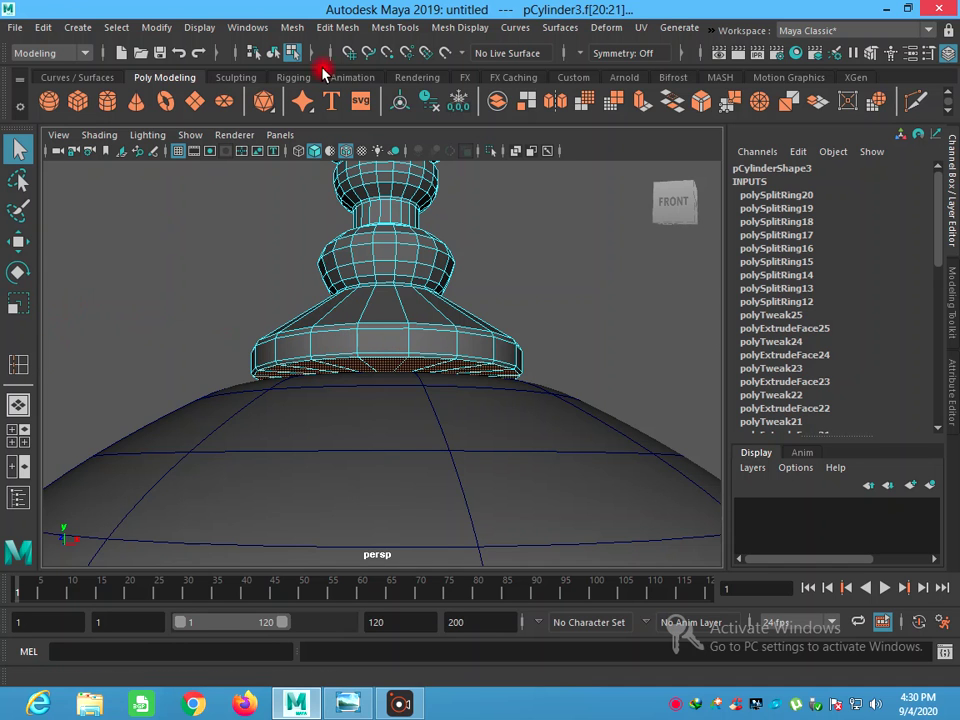
pyautogui.click(337, 26)
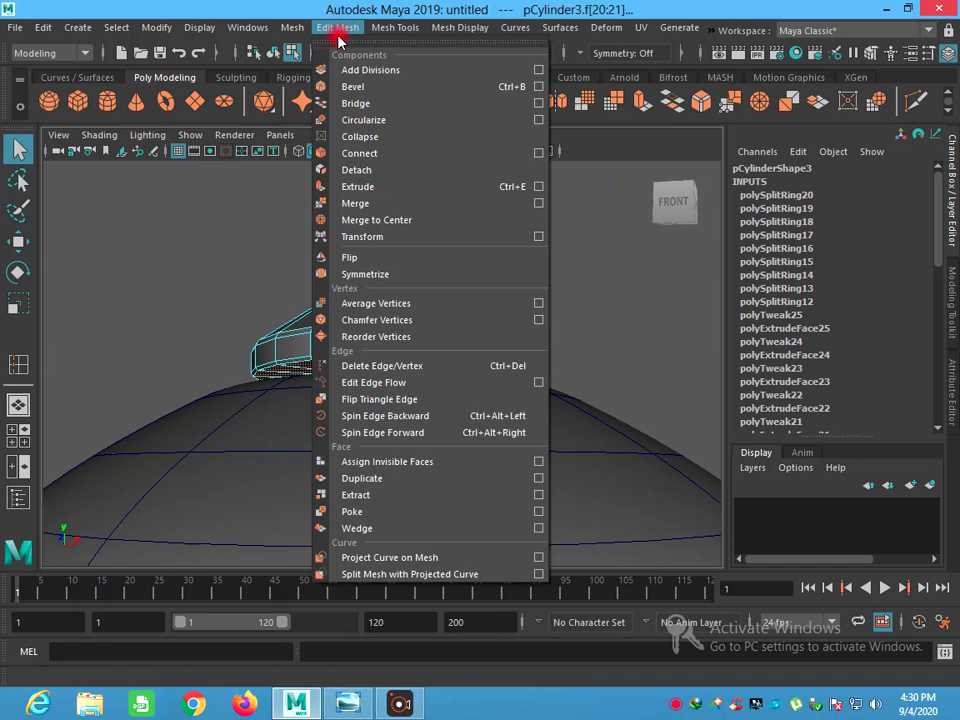
pyautogui.click(378, 186)
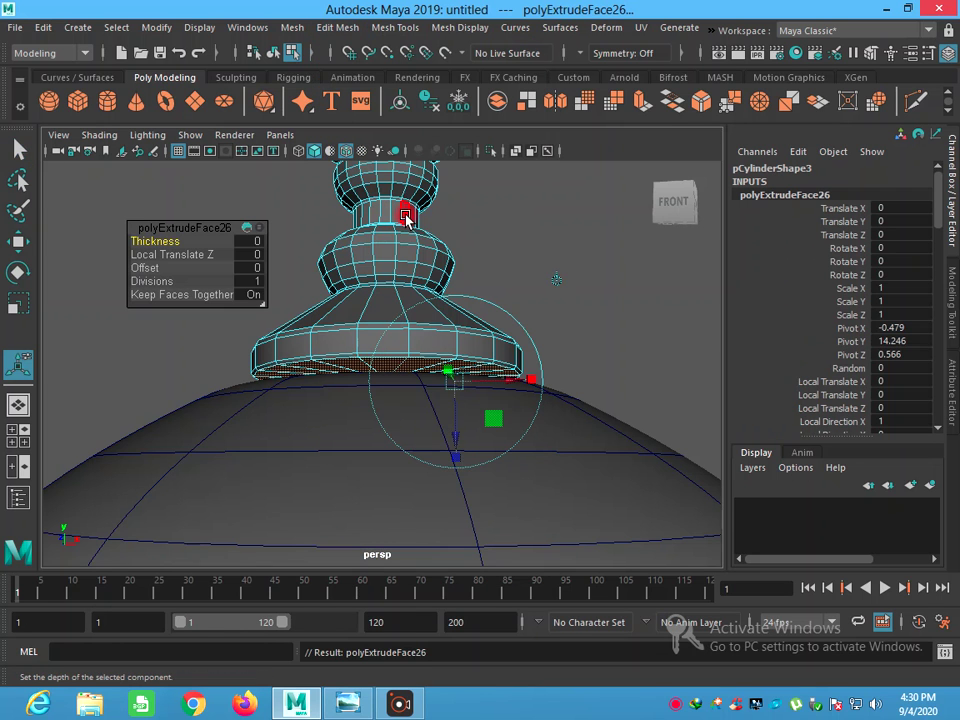
pyautogui.click(20, 302)
pyautogui.moveTo(460, 373)
pyautogui.mouseDown()
pyautogui.moveTo(418, 376)
pyautogui.moveTo(386, 395)
pyautogui.mouseUp()
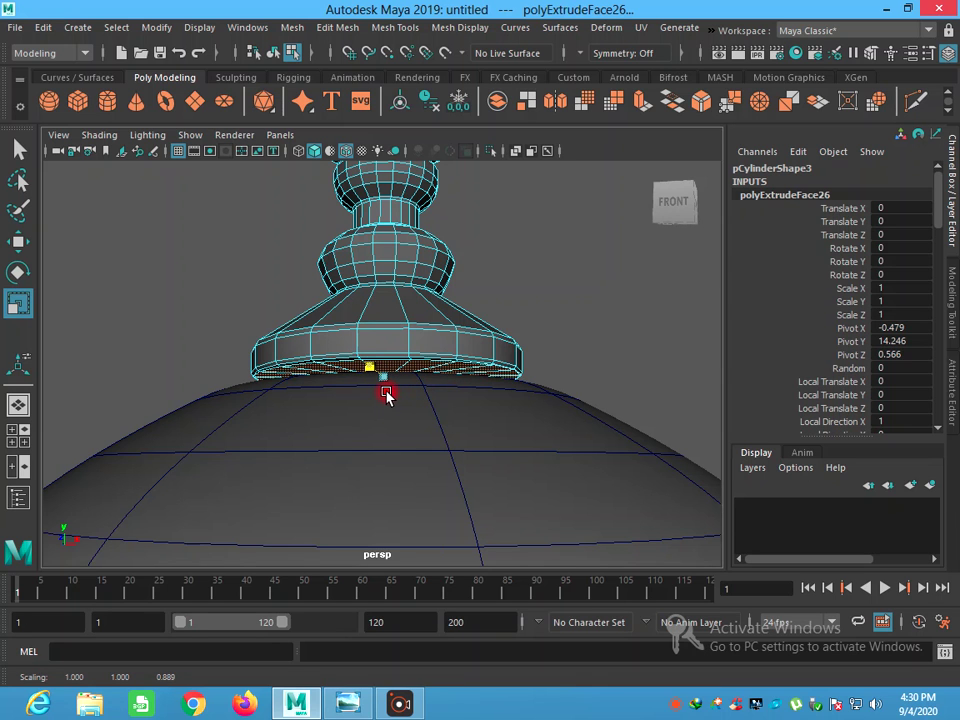
pyautogui.click(18, 149)
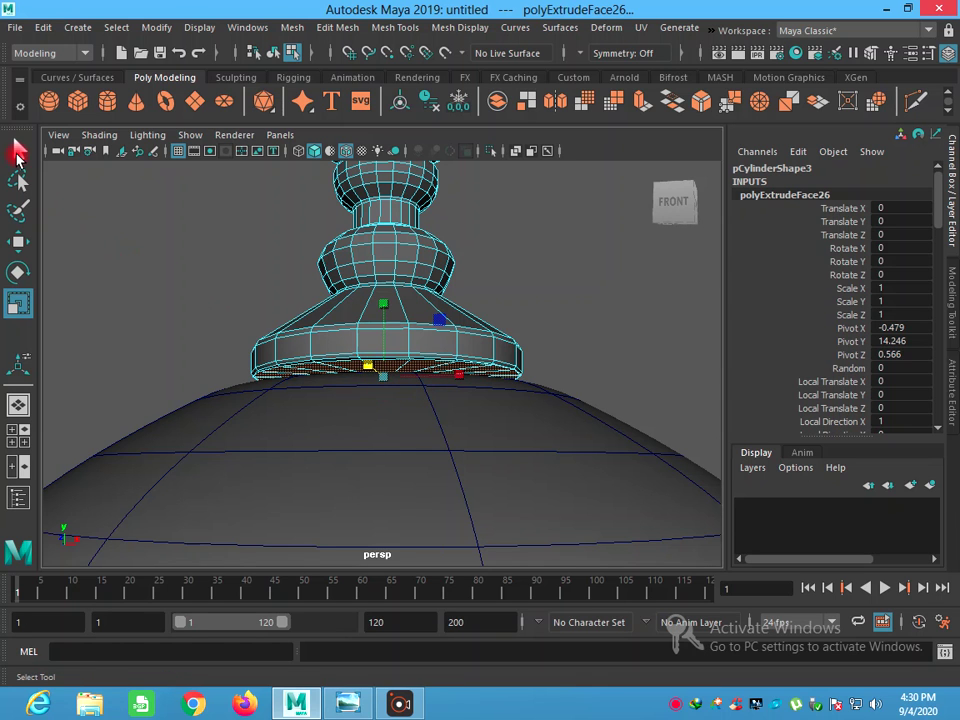
pyautogui.click(182, 259)
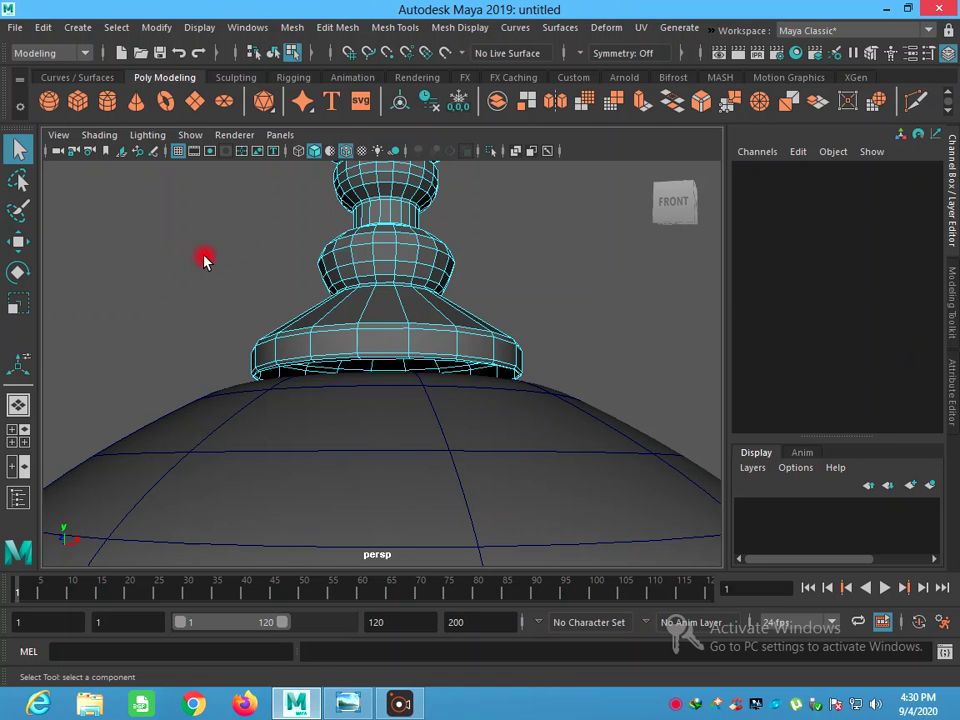
pyautogui.scroll(-8, 204, 260)
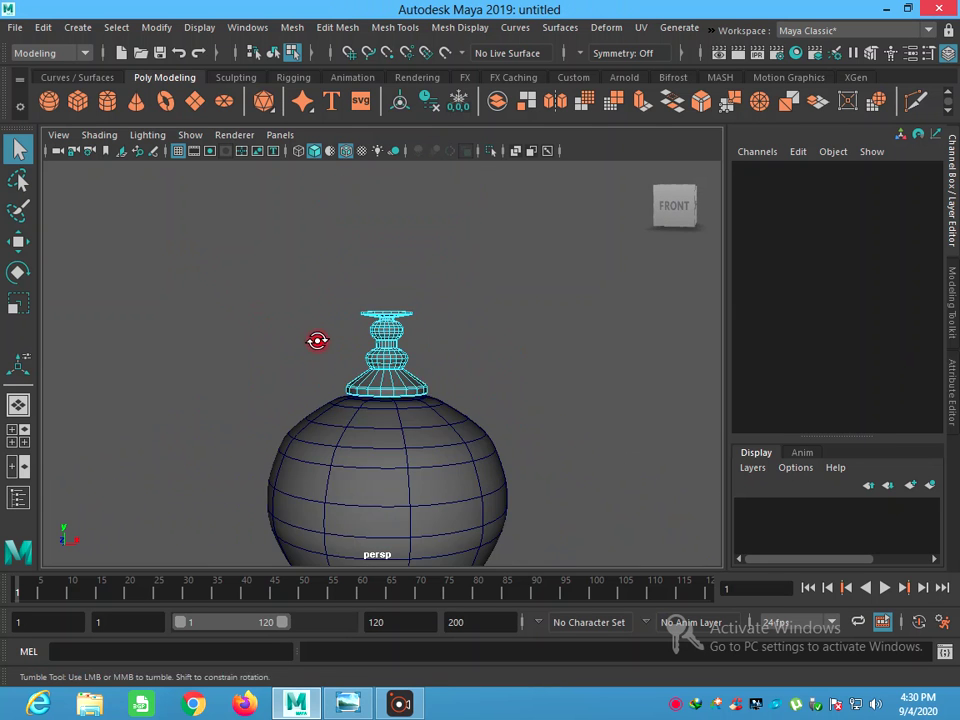
# Select the finial in object mode and lift it up off the sphere
pyautogui.keyDown('alt'); pyautogui.moveTo(317, 339); pyautogui.dragTo(321, 357); pyautogui.keyUp('alt')
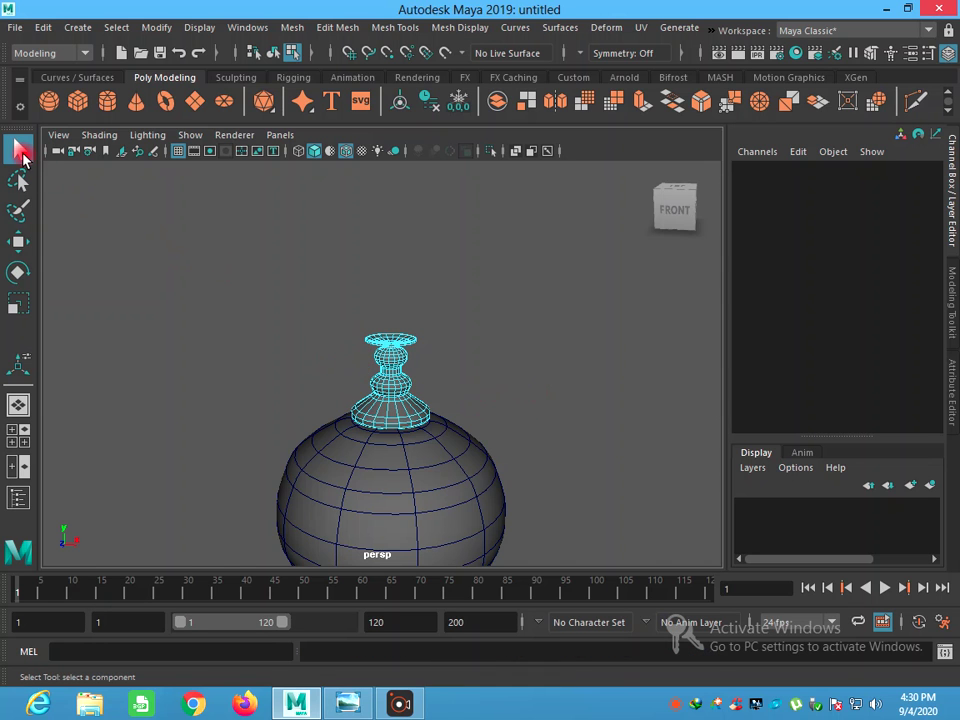
pyautogui.moveTo(385, 395); pyautogui.dragTo(452, 236, button='right')
pyautogui.click(445, 400)
pyautogui.keyDown('alt'); pyautogui.moveTo(445, 440); pyautogui.dragTo(439, 414); pyautogui.keyUp('alt')
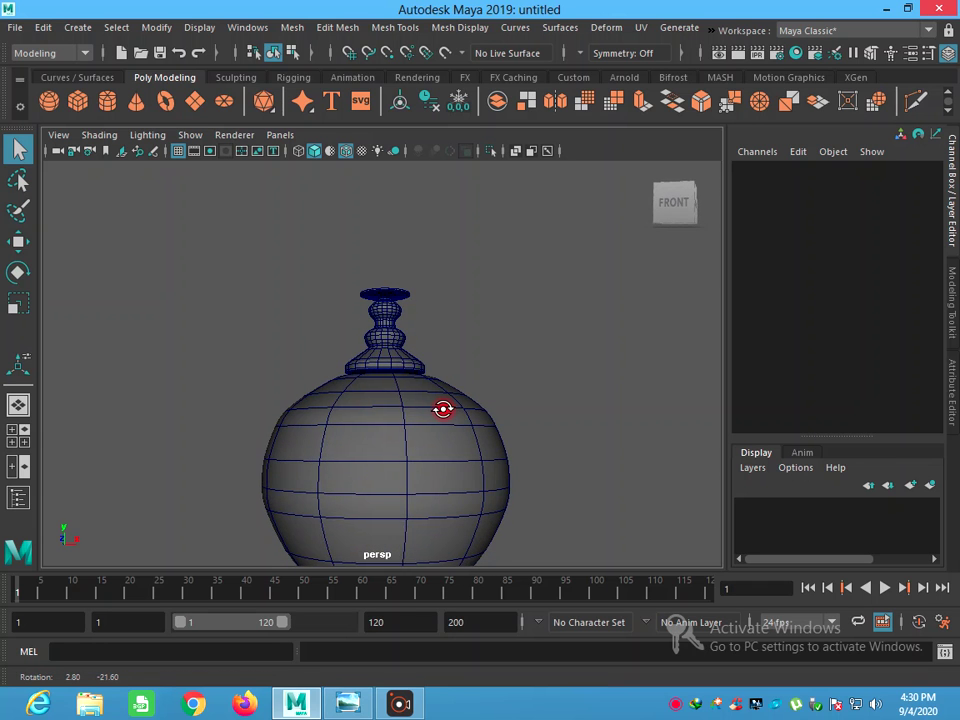
pyautogui.click(389, 352)
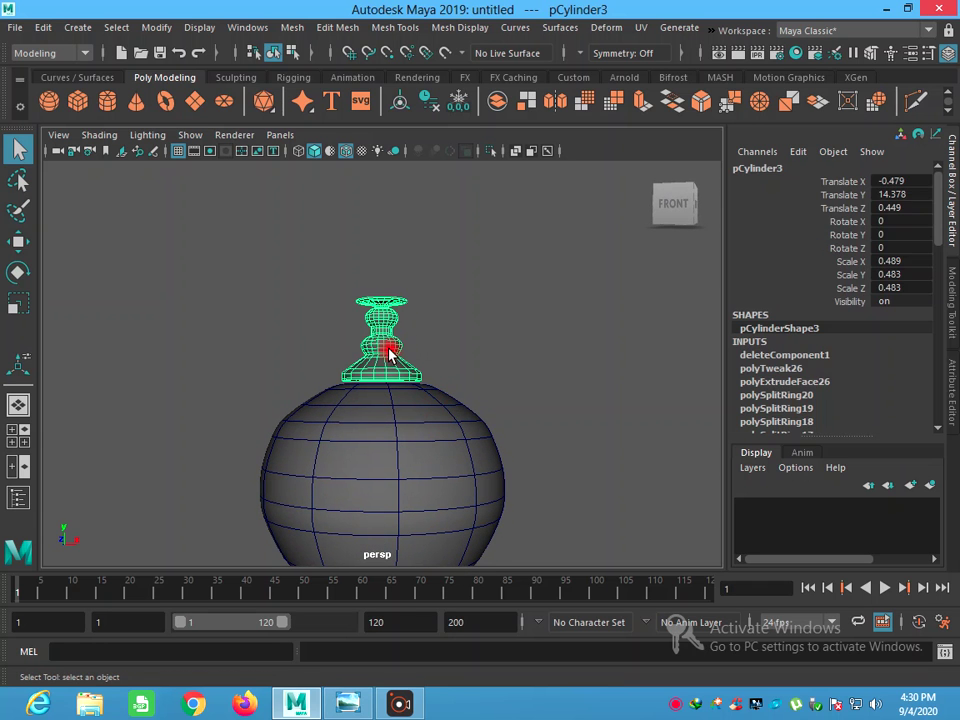
pyautogui.click(18, 241)
pyautogui.moveTo(378, 310)
pyautogui.mouseDown()
pyautogui.moveTo(377, 278)
pyautogui.moveTo(385, 372)
pyautogui.moveTo(408, 366)
pyautogui.mouseUp()
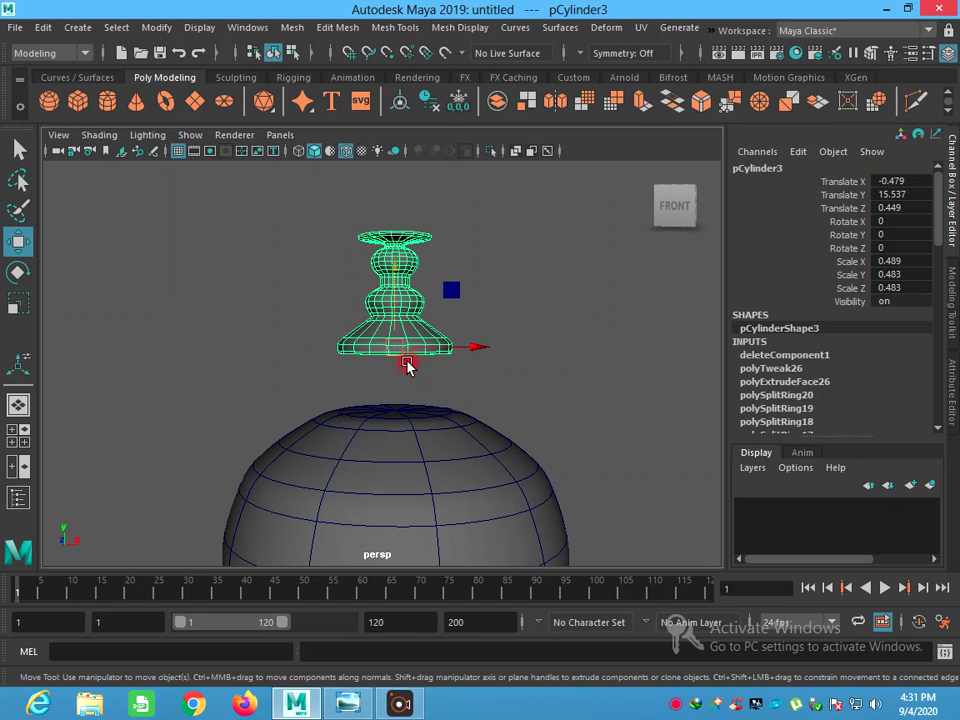
# Select the finial's bottom ring of vertices and raise it
pyautogui.scroll(2, 407, 366)
pyautogui.moveTo(405, 341); pyautogui.dragTo(347, 252, button='right')
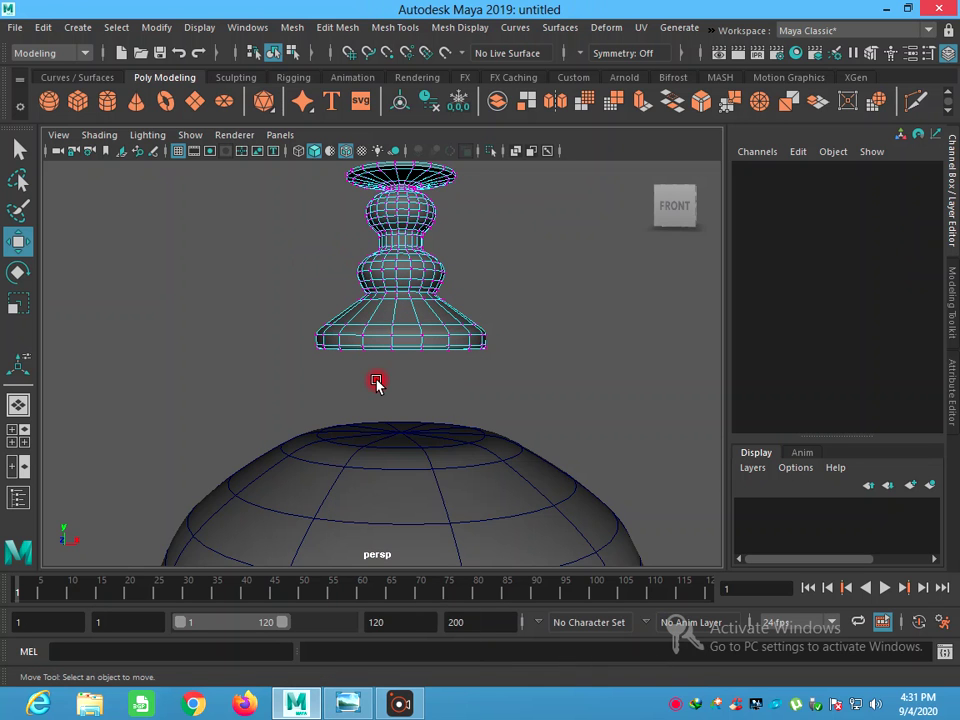
pyautogui.press('1')
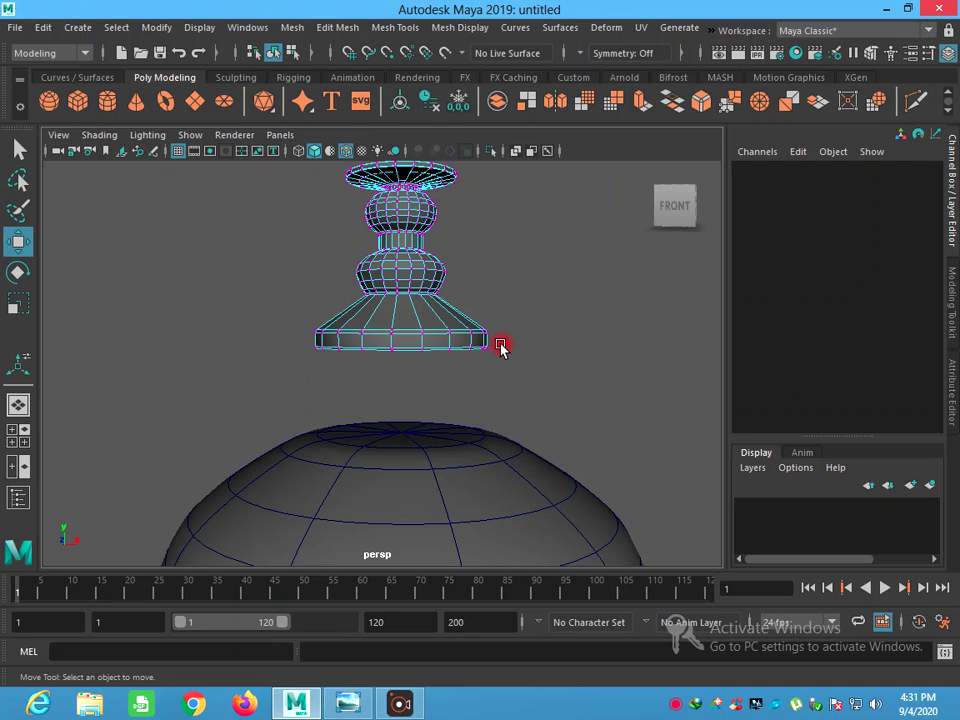
pyautogui.moveTo(276, 381); pyautogui.dragTo(269, 385)
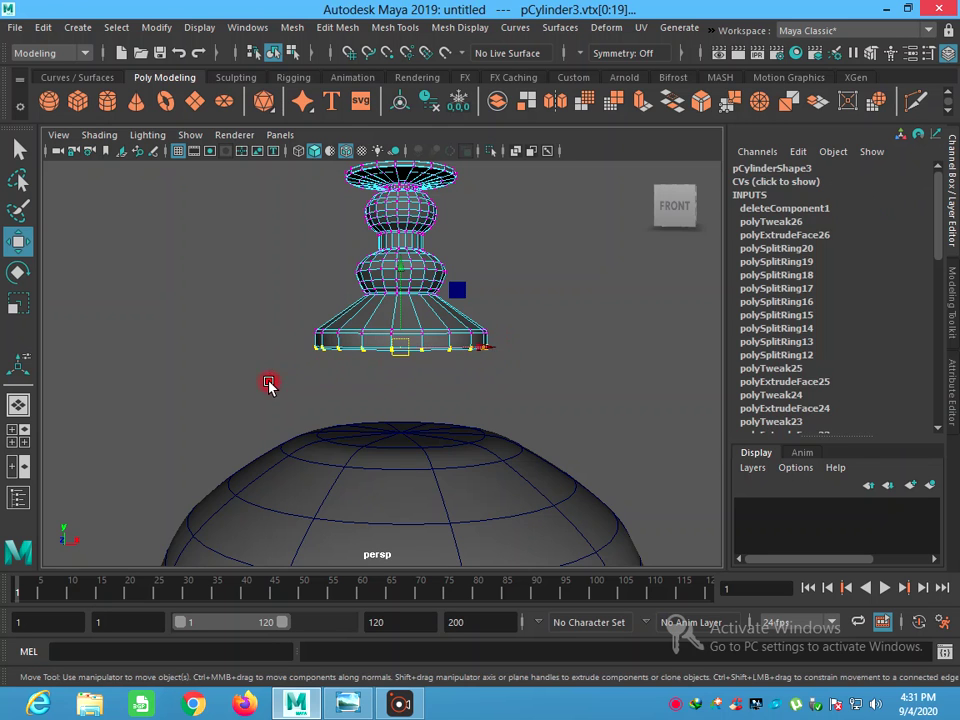
pyautogui.moveTo(400, 300); pyautogui.dragTo(405, 292)
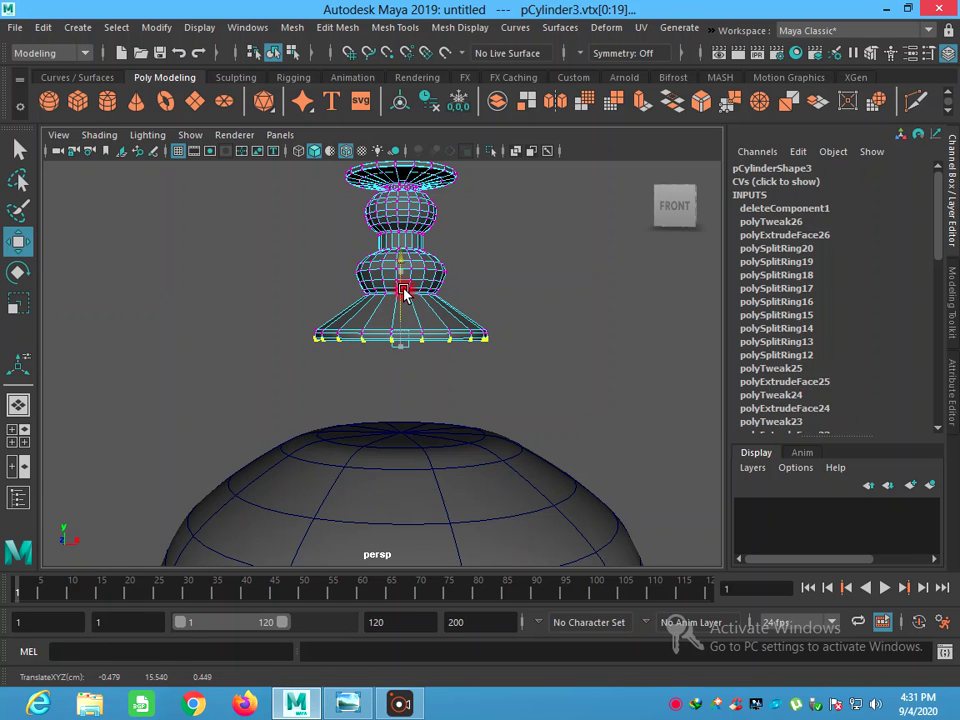
# Lower the finial back onto the vase body at Translate Y 14.118
pyautogui.click(19, 149)
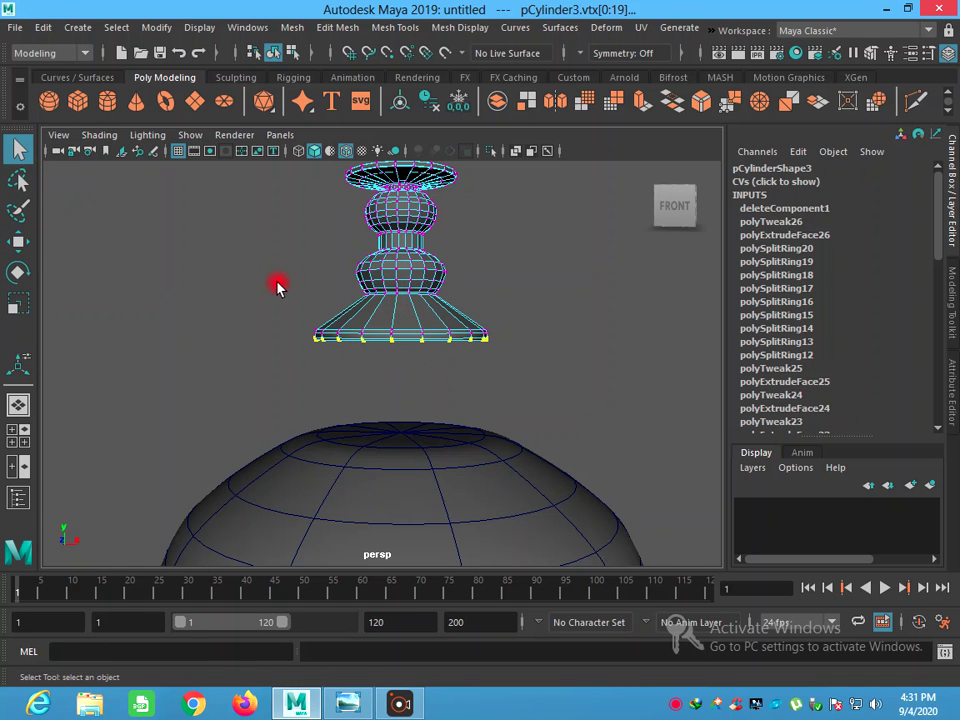
pyautogui.moveTo(543, 292); pyautogui.dragTo(621, 220, button='right')
pyautogui.click(514, 289)
pyautogui.click(430, 280)
pyautogui.click(19, 241)
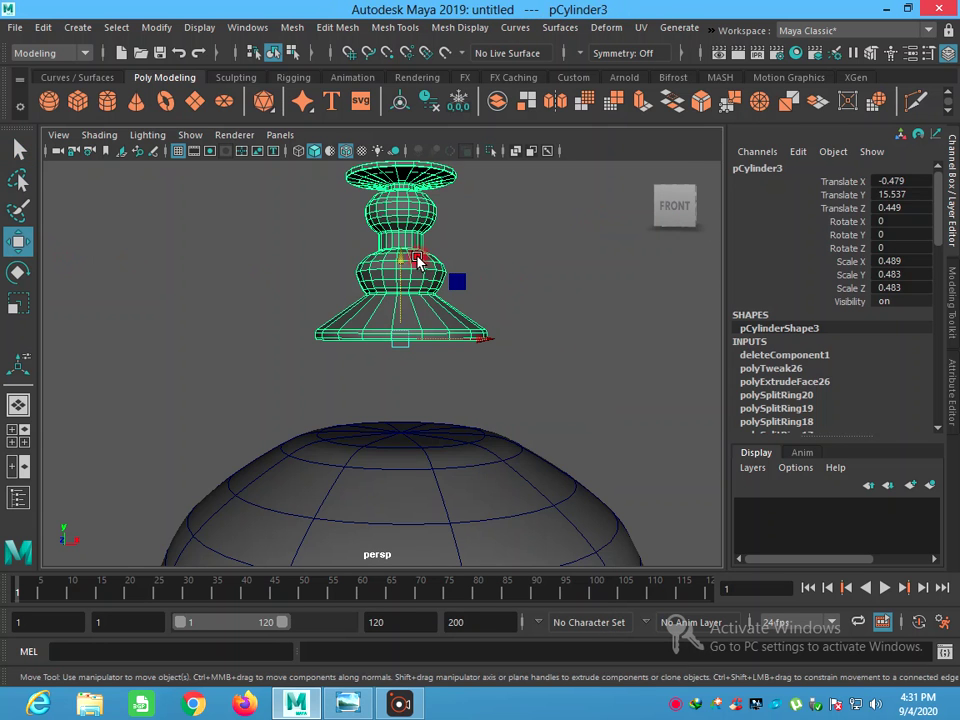
pyautogui.moveTo(400, 275); pyautogui.dragTo(407, 377)
pyautogui.scroll(-3, 408, 382)
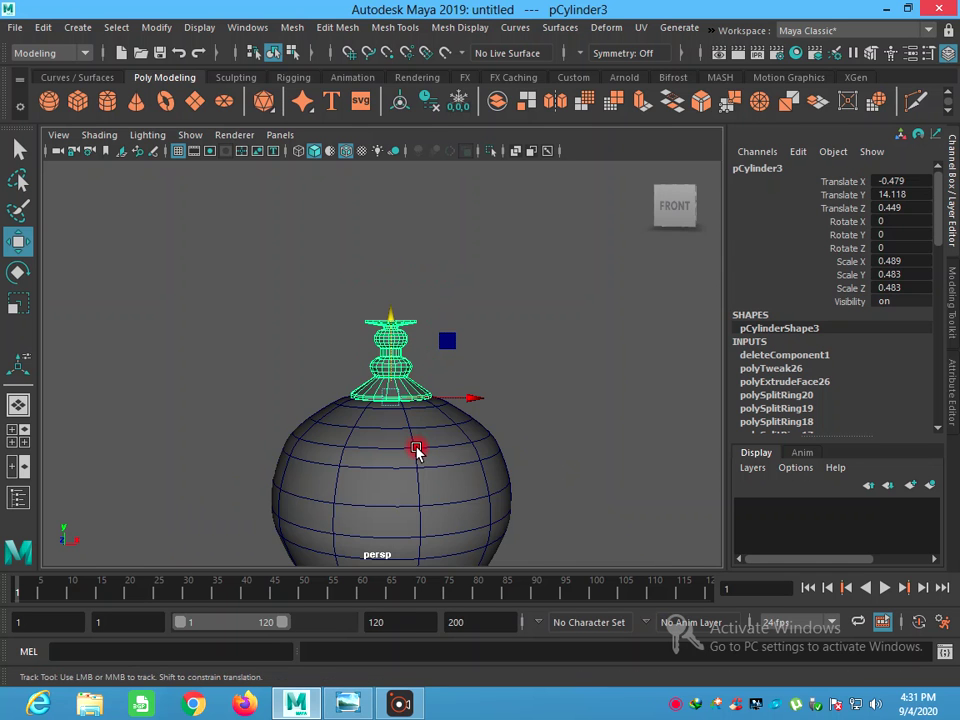
# Select the finial and orbit the lamp back to a side angle to inspect it
pyautogui.scroll(-3, 403, 313)
pyautogui.scroll(-2, 401, 373)
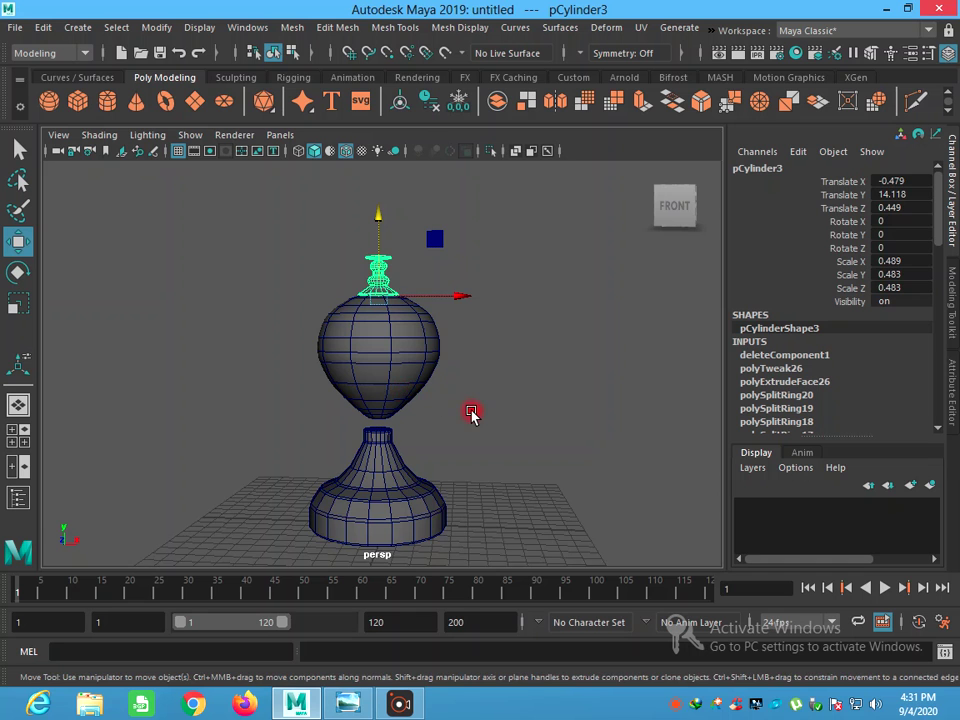
pyautogui.click(494, 303)
pyautogui.moveTo(405, 310)
pyautogui.mouseDown()
pyautogui.moveTo(369, 332)
pyautogui.moveTo(398, 248)
pyautogui.moveTo(377, 258)
pyautogui.mouseUp()
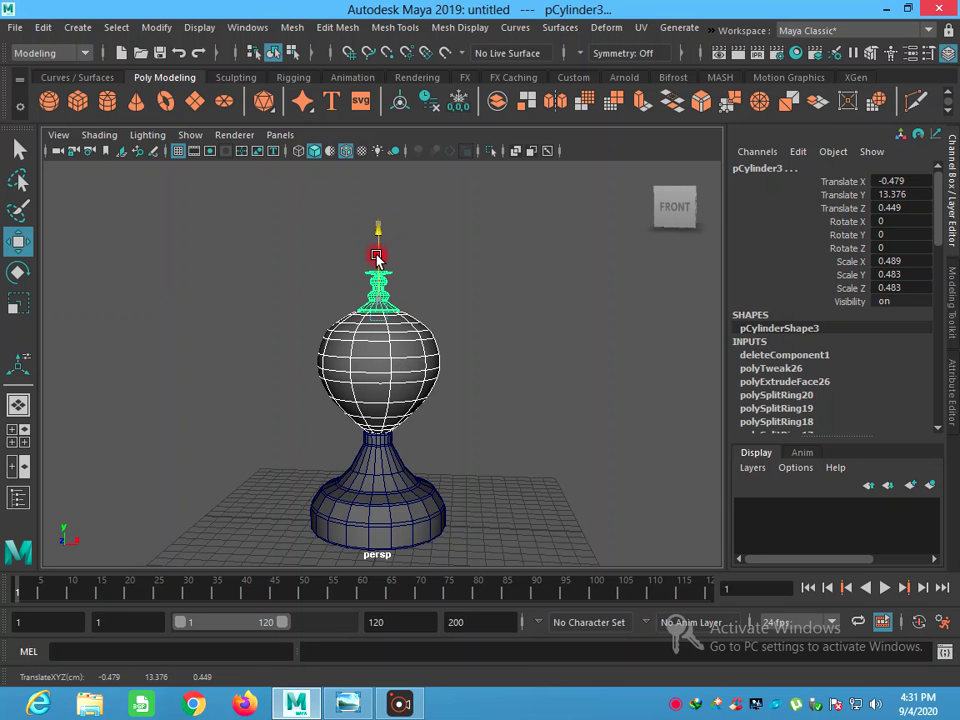
pyautogui.moveTo(430, 440)
pyautogui.keyDown('alt'); pyautogui.mouseDown()
pyautogui.moveTo(493, 418)
pyautogui.moveTo(574, 411)
pyautogui.moveTo(450, 432)
pyautogui.moveTo(471, 469)
pyautogui.moveTo(474, 433)
pyautogui.mouseUp(); pyautogui.keyUp('alt')
pyautogui.click(519, 489)
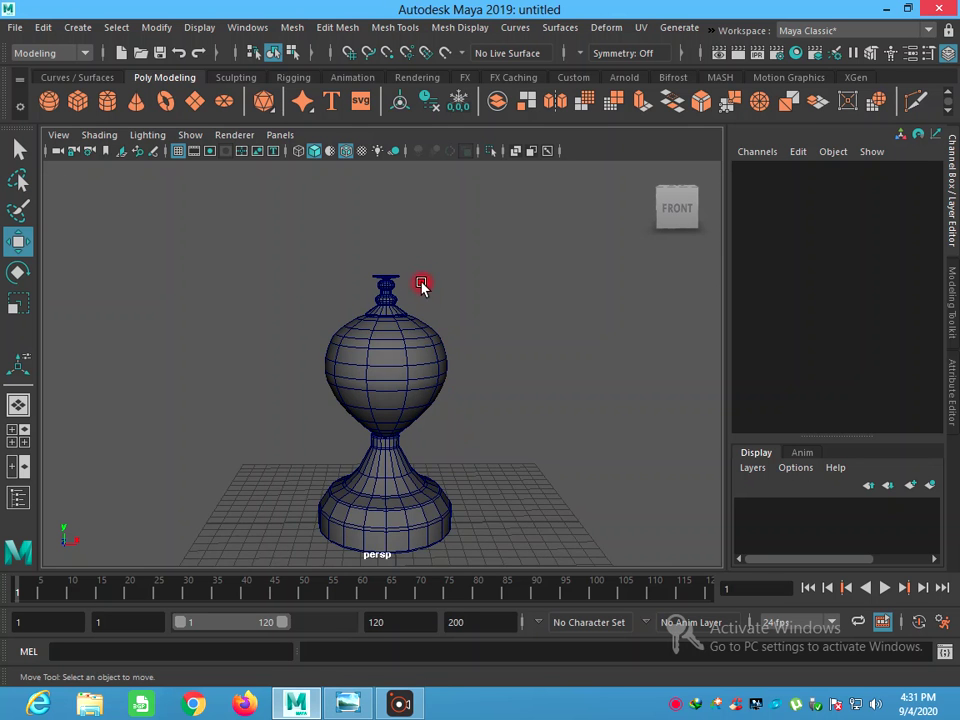
pyautogui.scroll(5, 396, 250)
pyautogui.moveTo(375, 251)
pyautogui.keyDown('alt'); pyautogui.mouseDown()
pyautogui.moveTo(366, 276)
pyautogui.moveTo(381, 242)
pyautogui.moveTo(375, 328)
pyautogui.moveTo(375, 312)
pyautogui.mouseUp(); pyautogui.keyUp('alt')
pyautogui.scroll(2, 376, 310)
pyautogui.scroll(2, 378, 295)
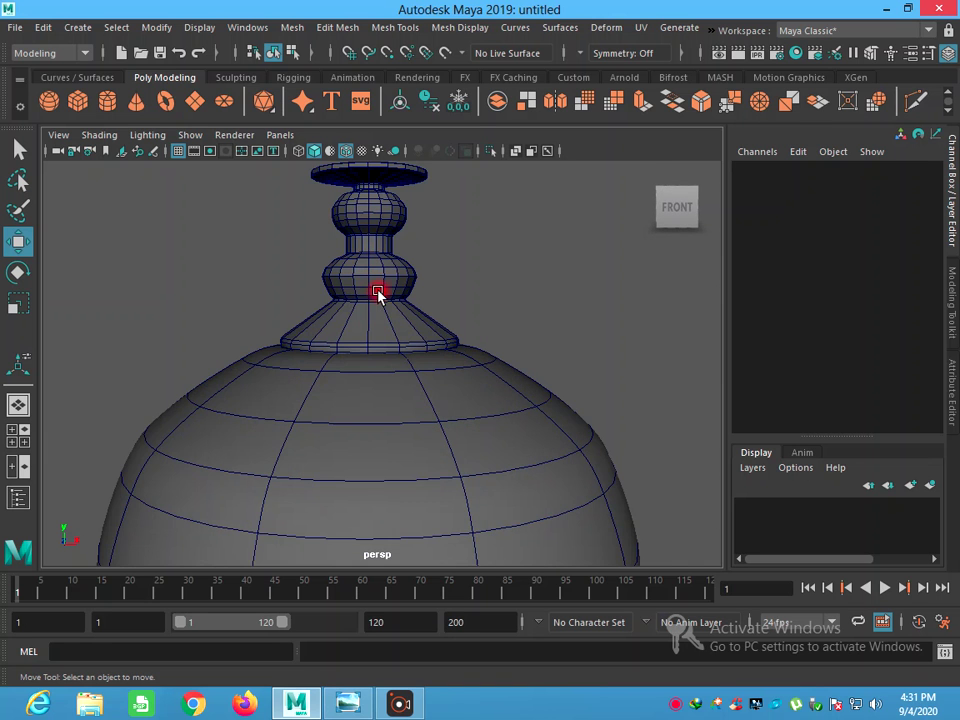
pyautogui.scroll(-2, 385, 318)
pyautogui.scroll(-1, 392, 348)
pyautogui.scroll(-1, 393, 356)
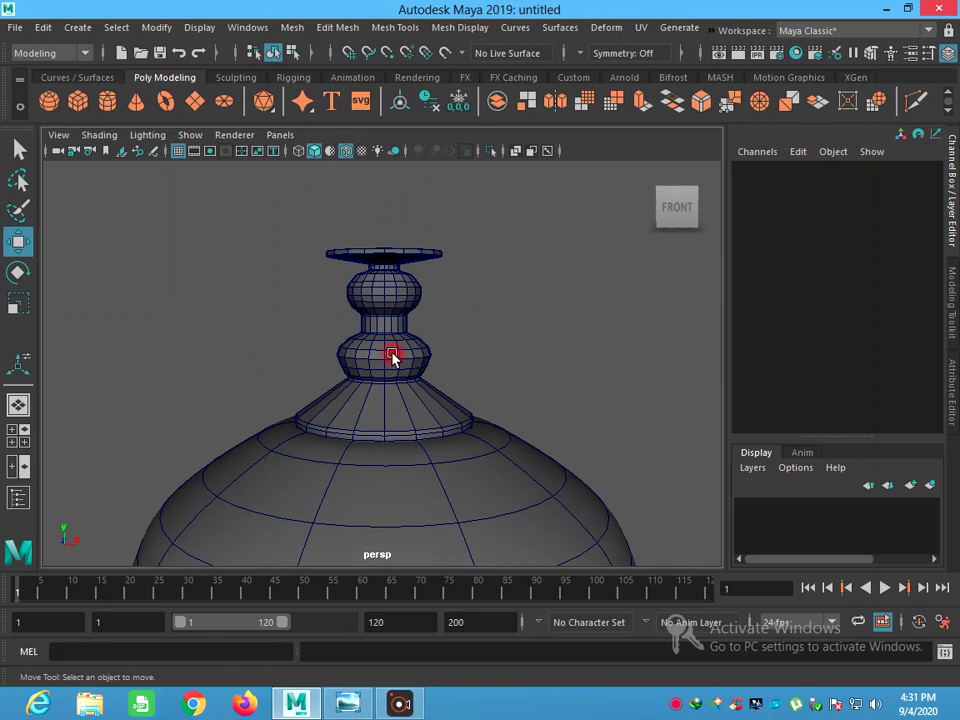
# Scale the finial uniformly to 0.501 so it seats on the vase
pyautogui.click(393, 358)
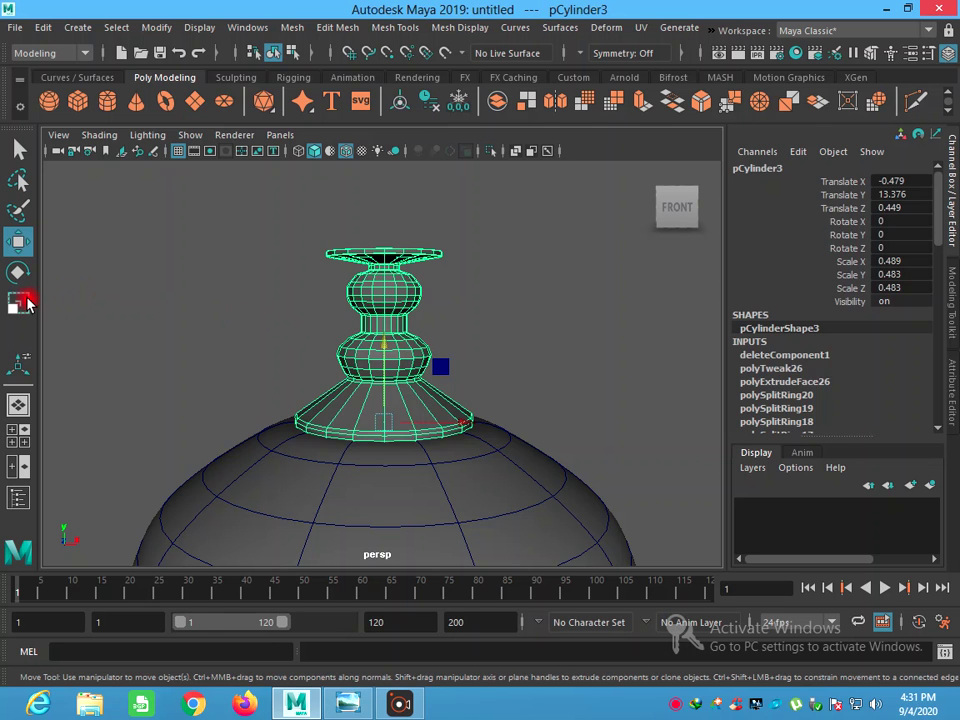
pyautogui.click(29, 300)
pyautogui.moveTo(463, 424); pyautogui.dragTo(393, 427)
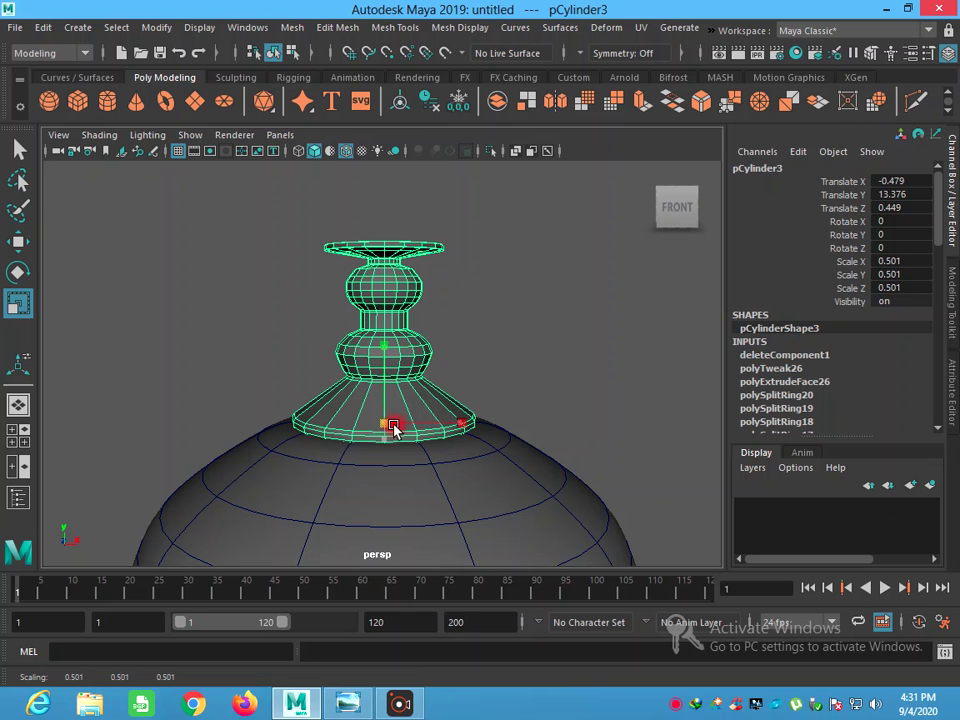
pyautogui.click(19, 149)
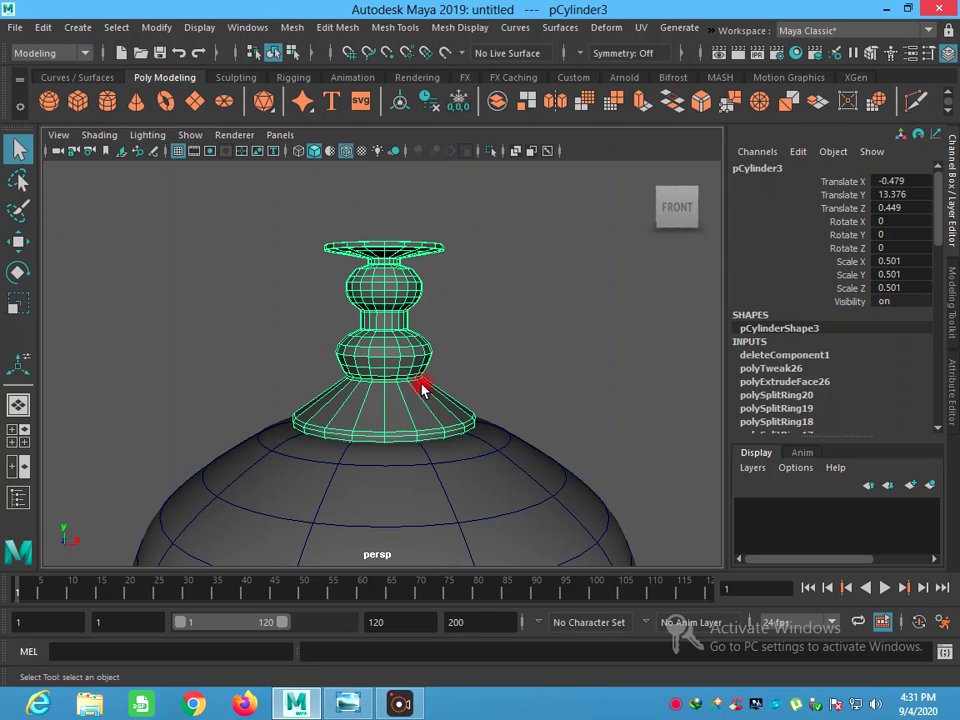
# Clear the selection and switch to the top, front, side and perspective four-view layout
pyautogui.scroll(-3, 424, 388)
pyautogui.scroll(3, 422, 392)
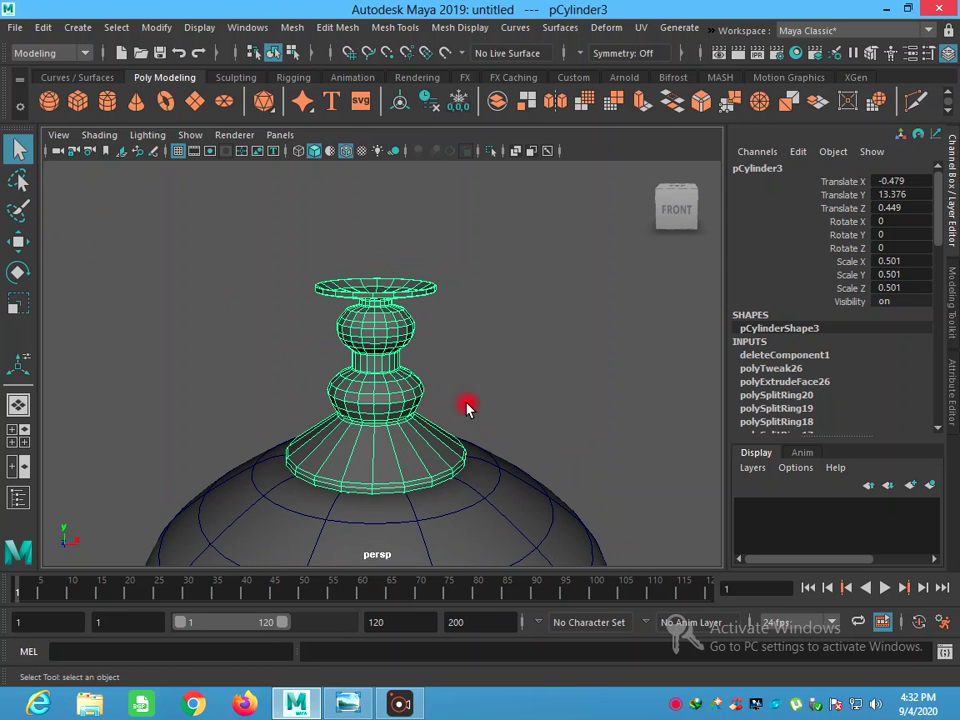
pyautogui.click(512, 405)
pyautogui.scroll(-3, 512, 405)
pyautogui.scroll(2, 501, 407)
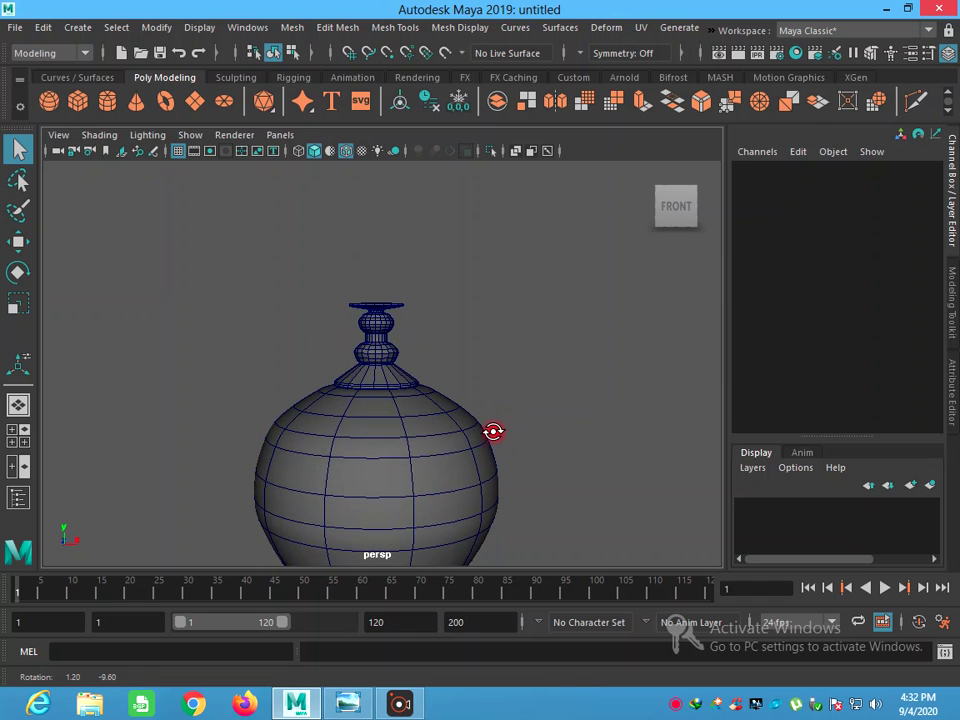
pyautogui.scroll(-1, 493, 433)
pyautogui.press('space')
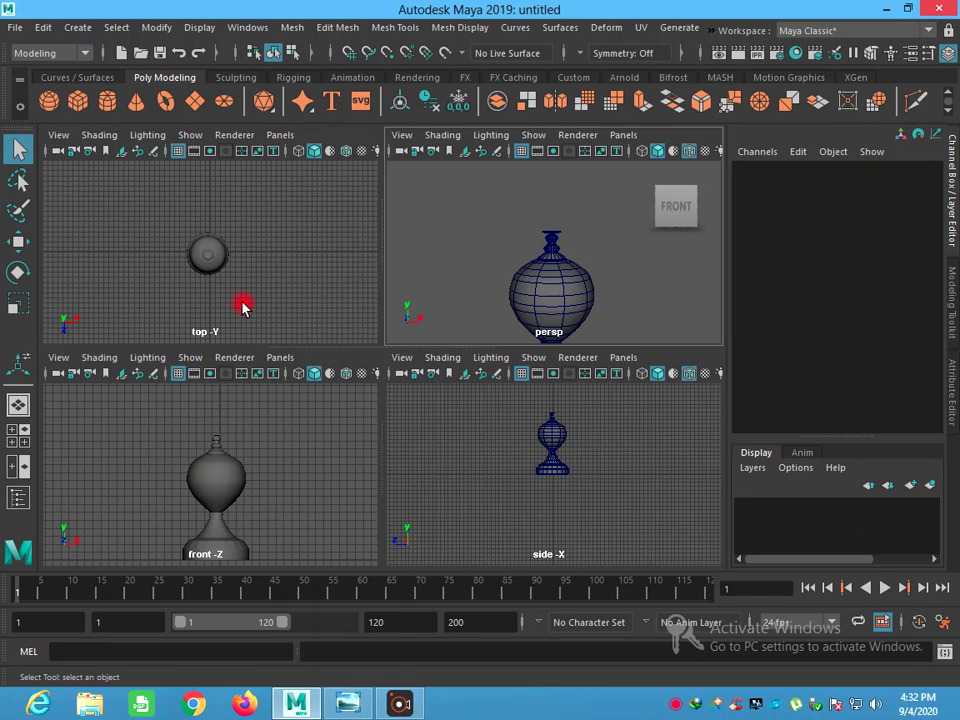
# Draw a new polygon cylinder, pCylinder4, to the right of the lamp
pyautogui.click(107, 102)
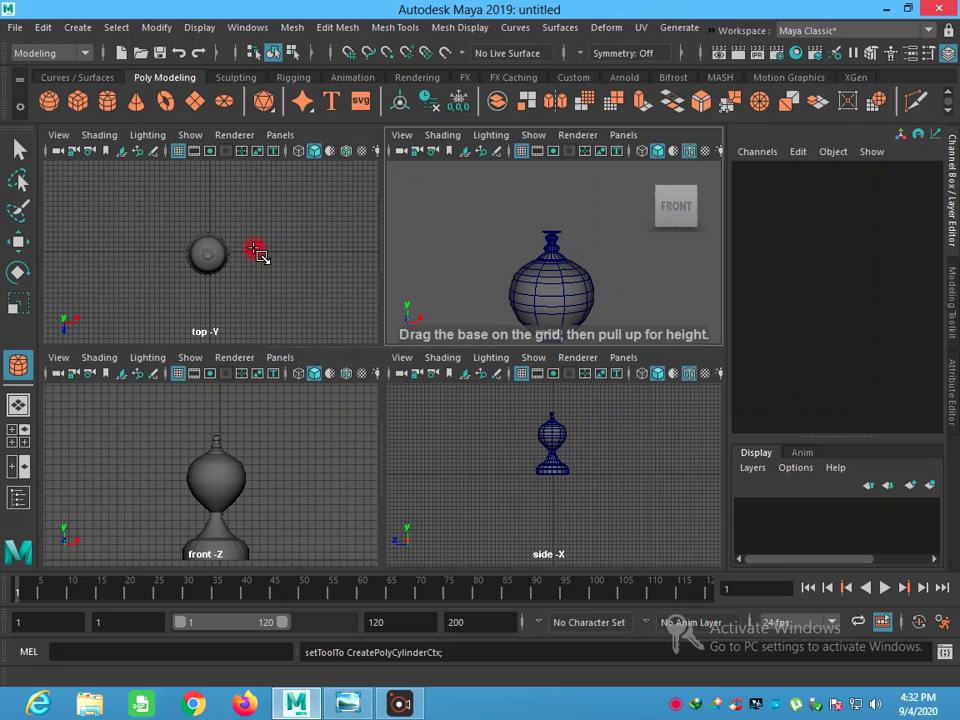
pyautogui.moveTo(286, 266); pyautogui.dragTo(297, 281)
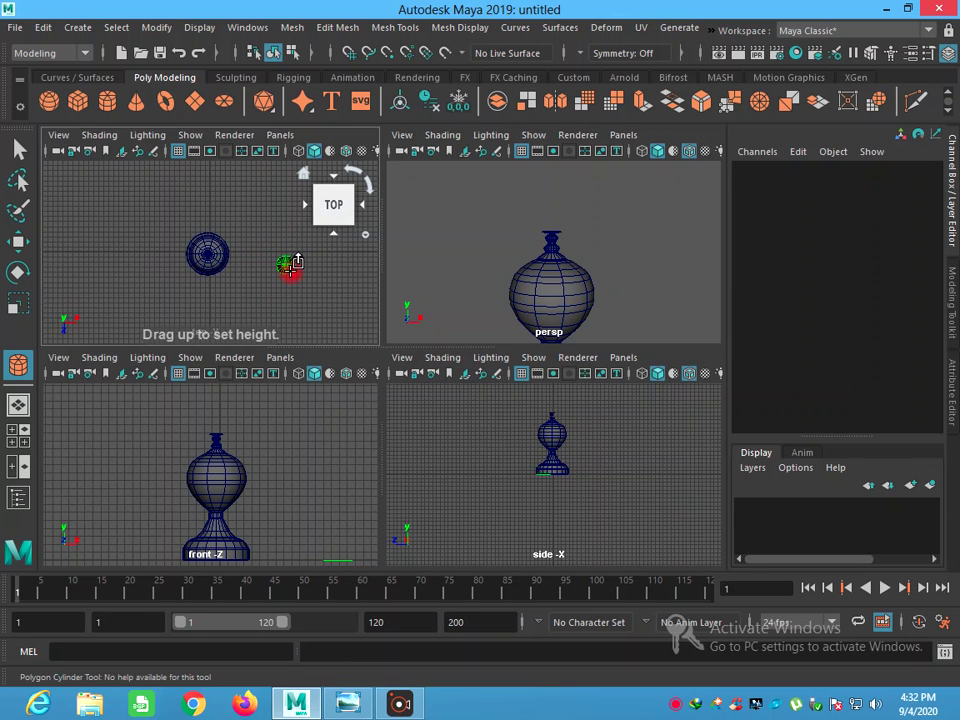
pyautogui.moveTo(287, 268); pyautogui.dragTo(289, 233)
pyautogui.click(18, 149)
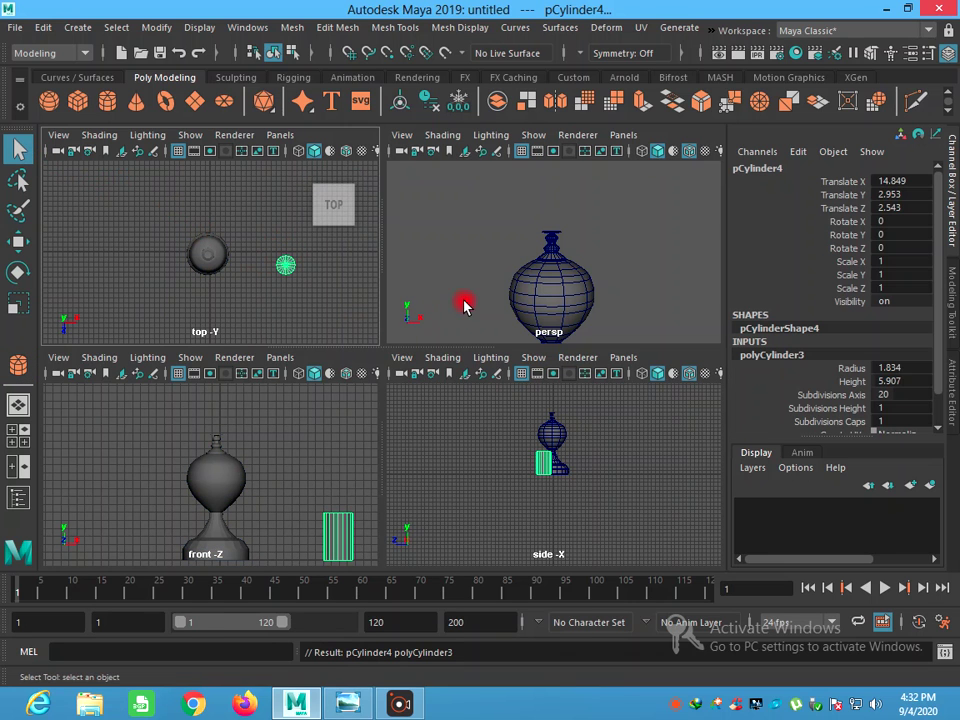
# Move pCylinder4 along X to hover above the vase, viewed in a maximized perspective view
pyautogui.click(464, 305)
pyautogui.click(338, 535)
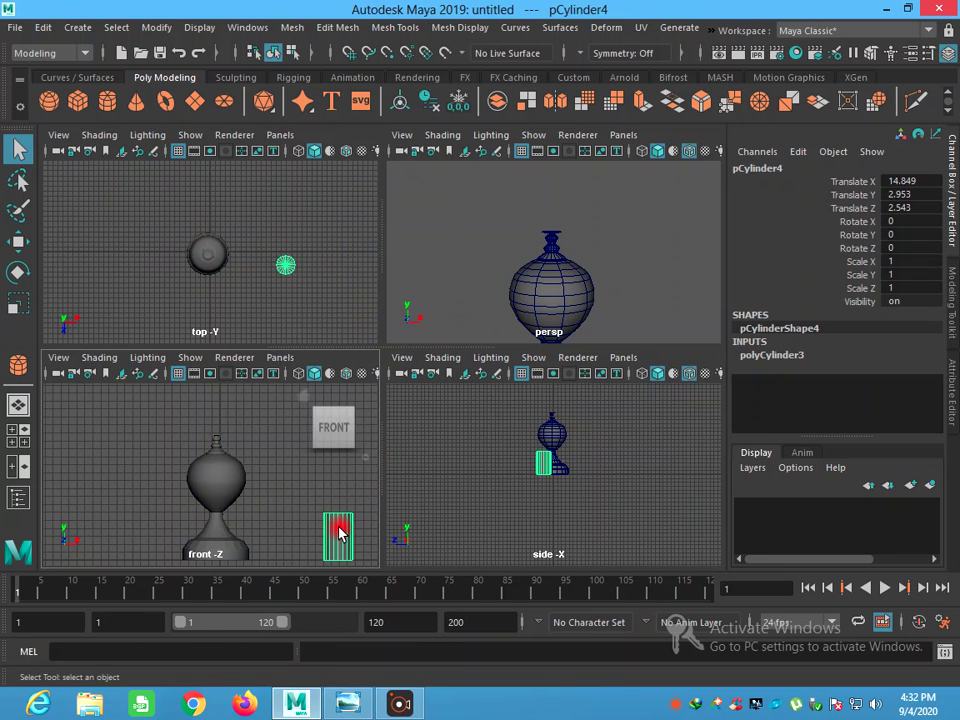
pyautogui.click(18, 241)
pyautogui.moveTo(349, 523)
pyautogui.mouseDown()
pyautogui.moveTo(217, 506)
pyautogui.moveTo(219, 375)
pyautogui.mouseUp()
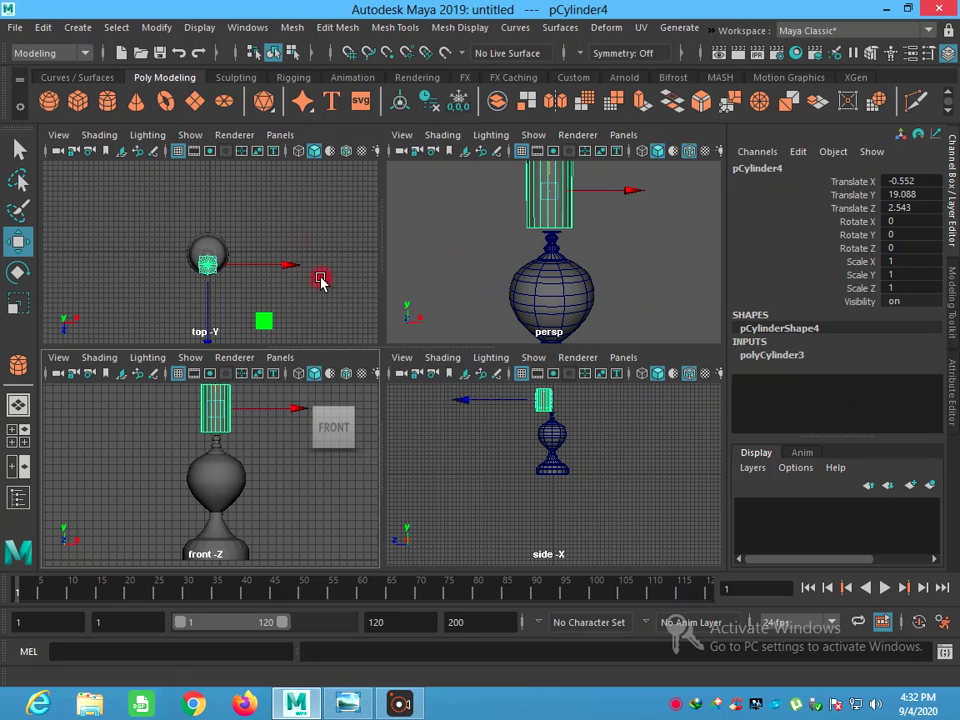
pyautogui.press('space')
pyautogui.moveTo(557, 306)
pyautogui.keyDown('alt'); pyautogui.mouseDown()
pyautogui.moveTo(510, 304)
pyautogui.moveTo(595, 323)
pyautogui.moveTo(643, 317)
pyautogui.mouseUp(); pyautogui.keyUp('alt')
pyautogui.click(460, 297)
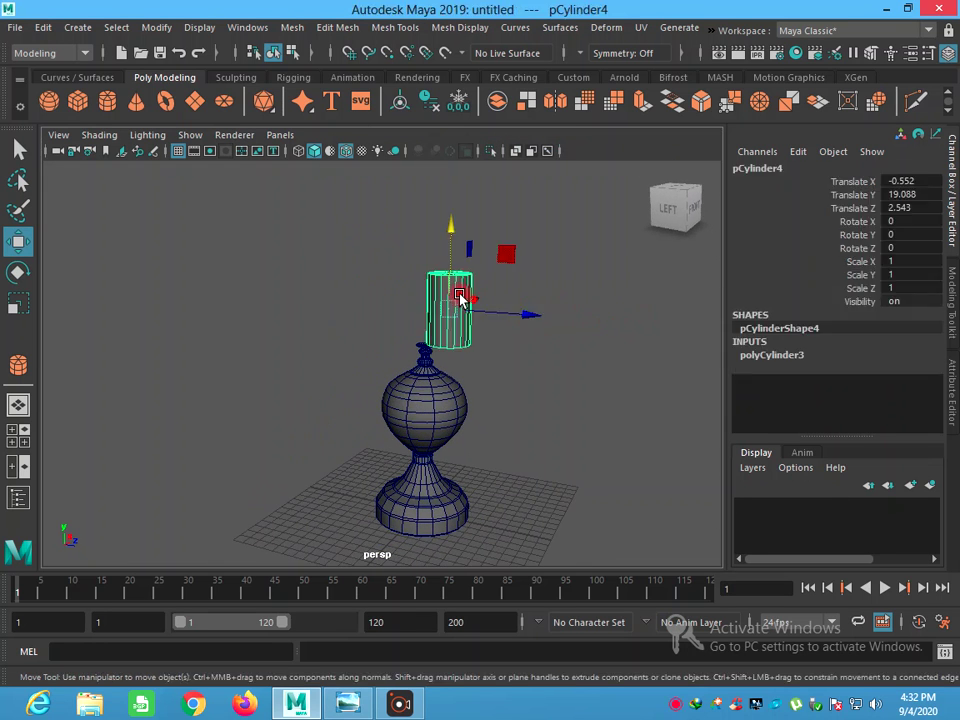
# Undo the cylinder's stray depth move and squash, then scale it uniformly to 0.58
pyautogui.moveTo(506, 314); pyautogui.dragTo(484, 315)
pyautogui.moveTo(501, 384)
pyautogui.keyDown('alt'); pyautogui.mouseDown()
pyautogui.moveTo(407, 338)
pyautogui.moveTo(422, 349)
pyautogui.mouseUp(); pyautogui.keyUp('alt')
pyautogui.scroll(2, 420, 272)
pyautogui.moveTo(420, 272)
pyautogui.keyDown('alt'); pyautogui.mouseDown()
pyautogui.moveTo(427, 305)
pyautogui.moveTo(429, 279)
pyautogui.moveTo(396, 283)
pyautogui.mouseUp(); pyautogui.keyUp('alt')
pyautogui.press('r')
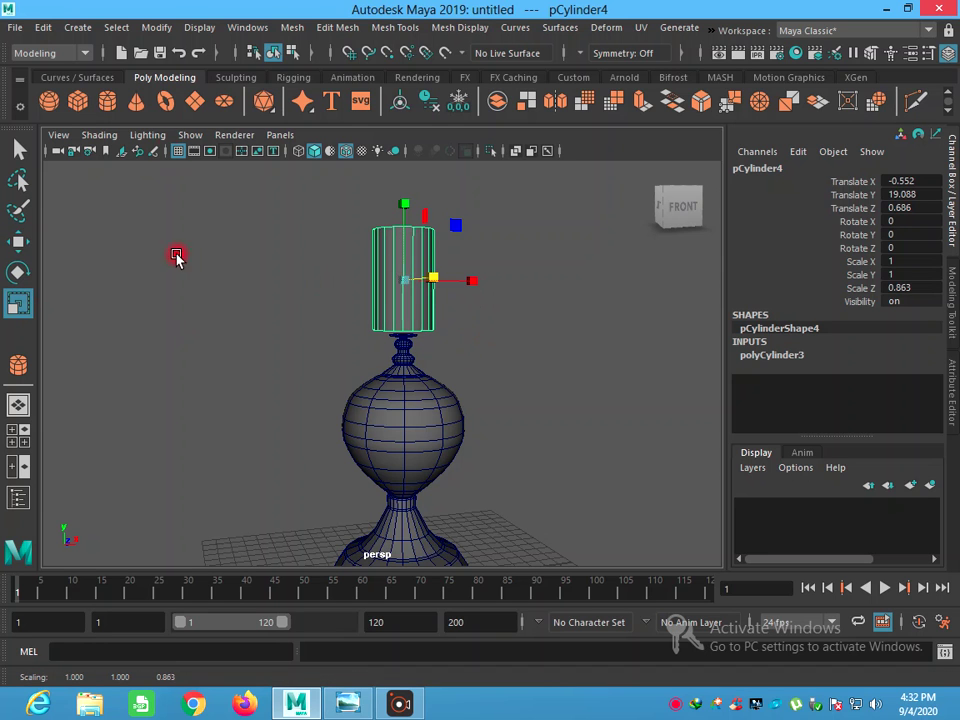
pyautogui.click(179, 52)
pyautogui.click(179, 52)
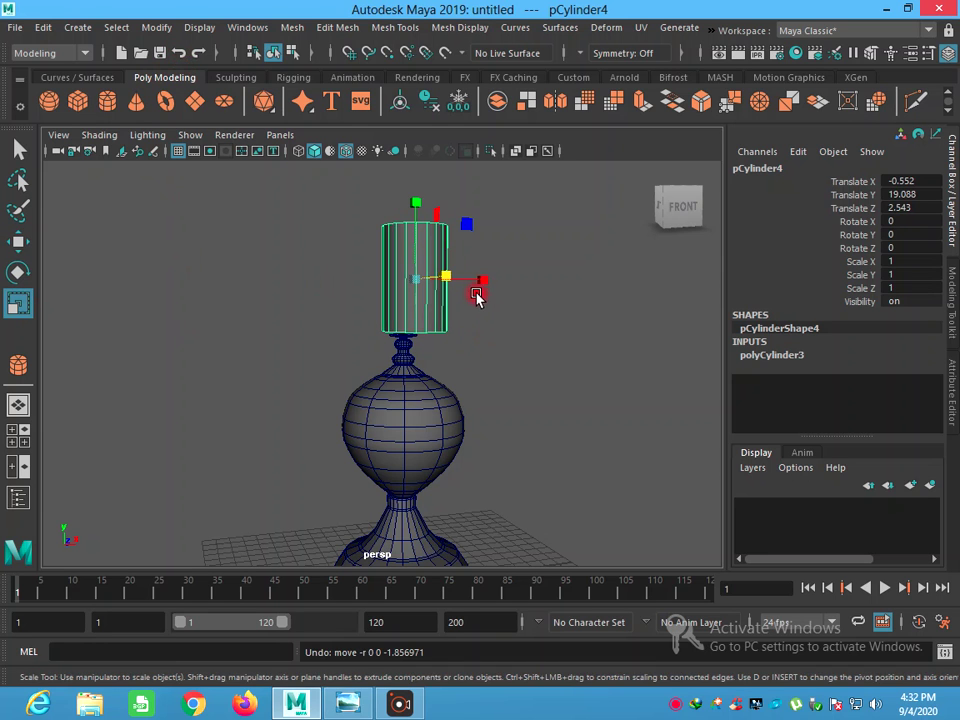
pyautogui.moveTo(483, 279)
pyautogui.mouseDown()
pyautogui.moveTo(402, 281)
pyautogui.moveTo(420, 274)
pyautogui.moveTo(385, 290)
pyautogui.moveTo(232, 208)
pyautogui.mouseUp()
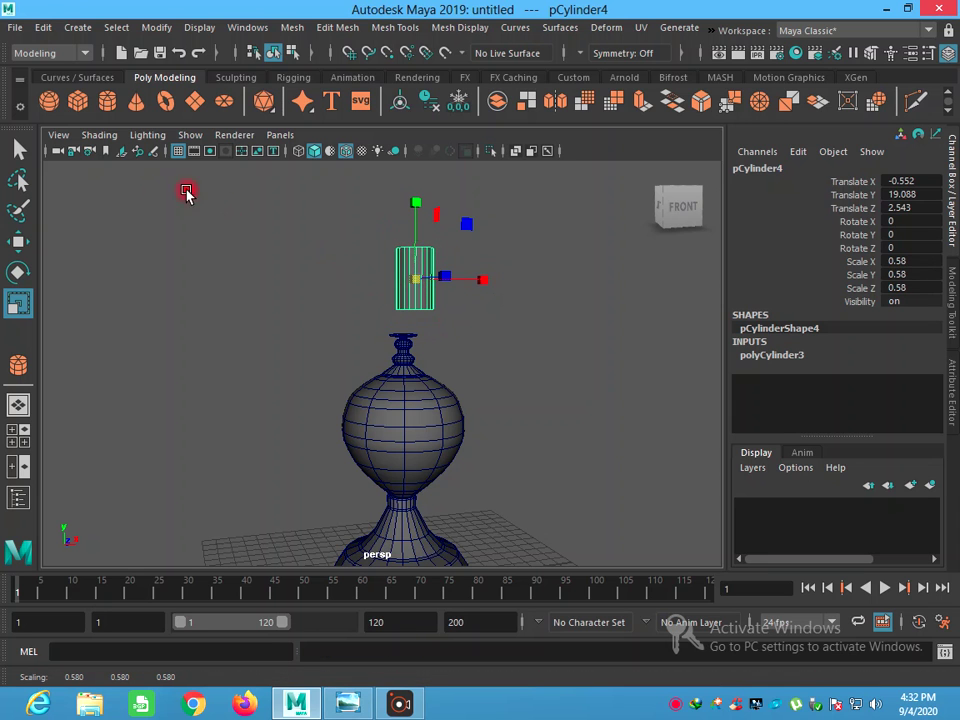
# Lower pCylinder4 to Translate Y 17.845, just above the vase neck
pyautogui.click(18, 241)
pyautogui.moveTo(503, 285); pyautogui.dragTo(482, 285)
pyautogui.moveTo(402, 228); pyautogui.dragTo(399, 248)
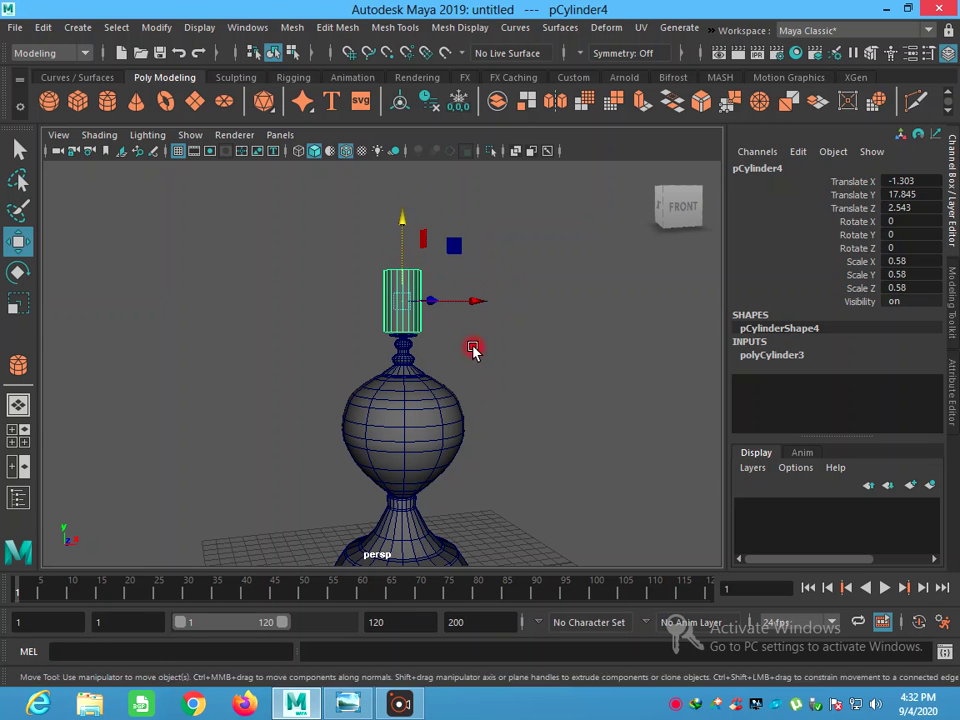
pyautogui.click(300, 440)
pyautogui.hotkey('ctrl', 'z')
pyautogui.moveTo(591, 416)
pyautogui.keyDown('alt'); pyautogui.mouseDown()
pyautogui.moveTo(561, 403)
pyautogui.moveTo(412, 390)
pyautogui.moveTo(455, 358)
pyautogui.moveTo(469, 360)
pyautogui.mouseUp(); pyautogui.keyUp('alt')
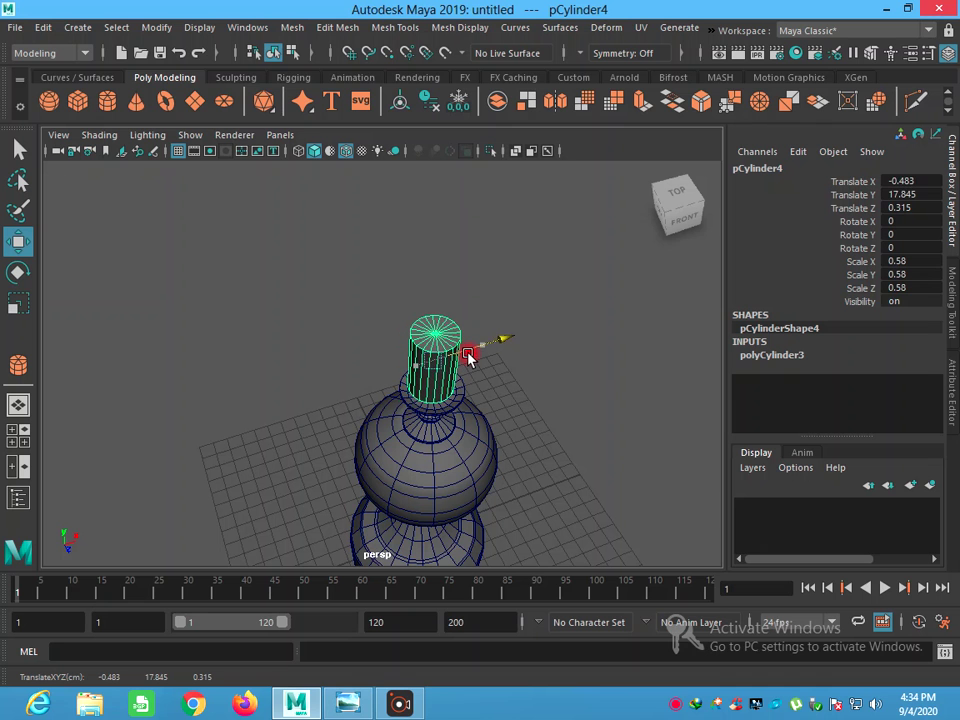
# Centre pCylinder4 over the vase's top opening using the maximized top view
pyautogui.moveTo(461, 405)
pyautogui.mouseDown()
pyautogui.moveTo(461, 461)
pyautogui.moveTo(457, 434)
pyautogui.moveTo(418, 392)
pyautogui.moveTo(367, 400)
pyautogui.mouseUp()
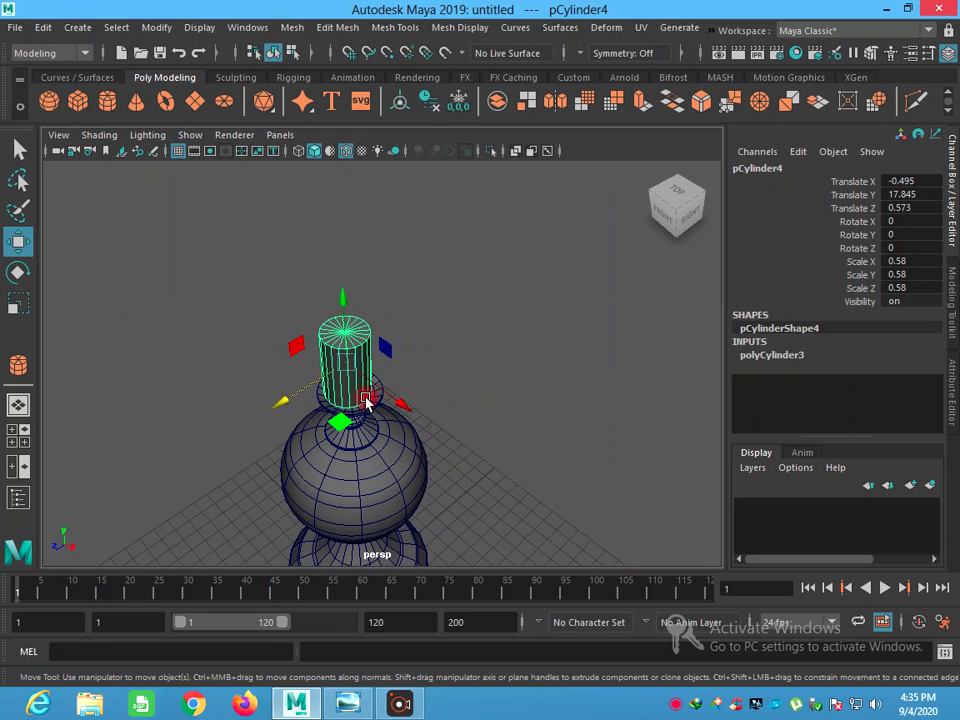
pyautogui.moveTo(311, 387)
pyautogui.mouseDown()
pyautogui.moveTo(473, 463)
pyautogui.moveTo(440, 414)
pyautogui.mouseUp()
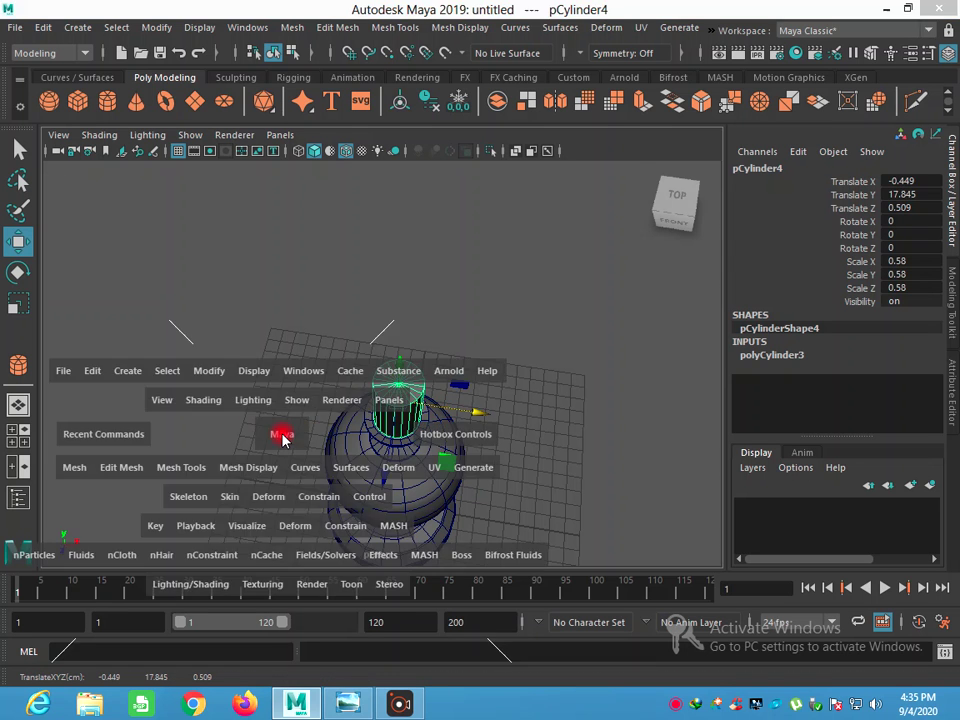
pyautogui.press('space')
pyautogui.press('space')
pyautogui.scroll(3, 395, 399)
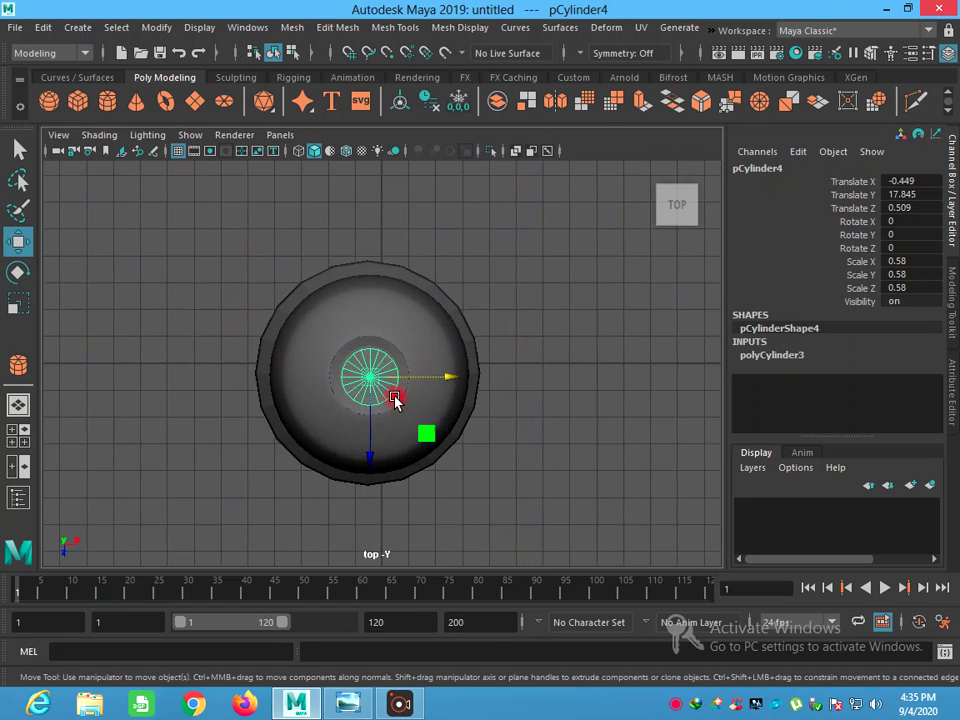
pyautogui.scroll(5, 395, 399)
pyautogui.moveTo(354, 396); pyautogui.dragTo(354, 394)
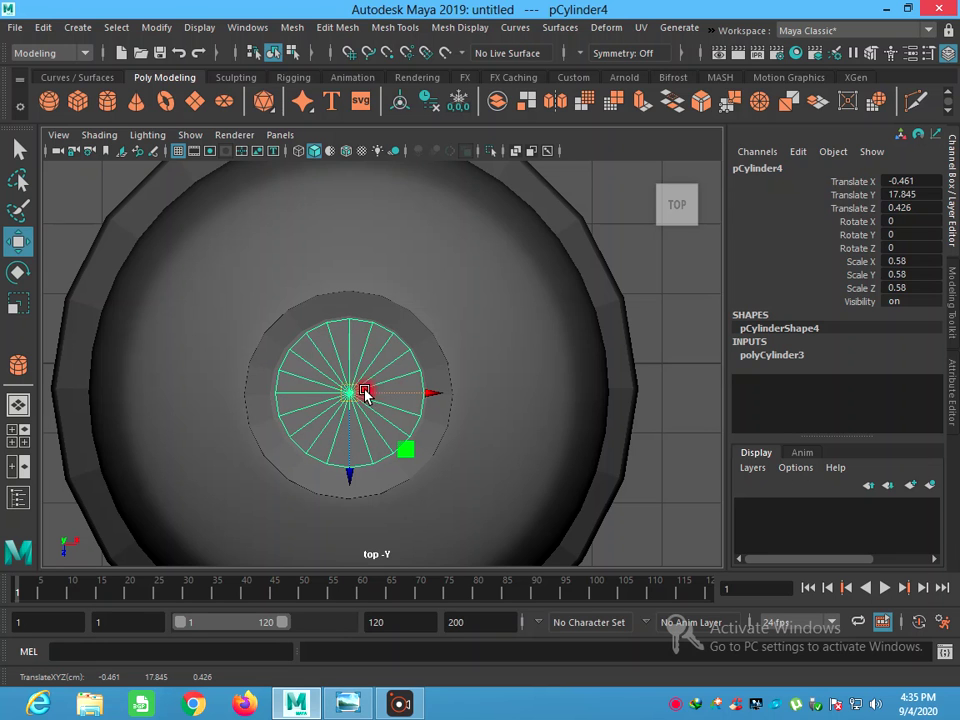
pyautogui.moveTo(409, 393); pyautogui.dragTo(407, 394)
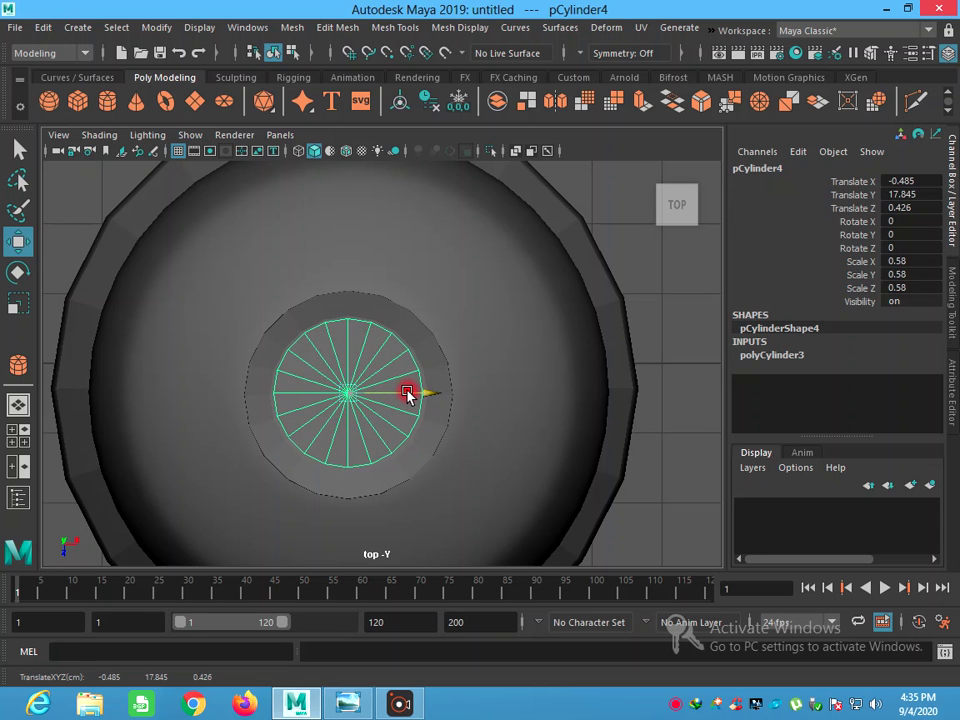
pyautogui.press('space')
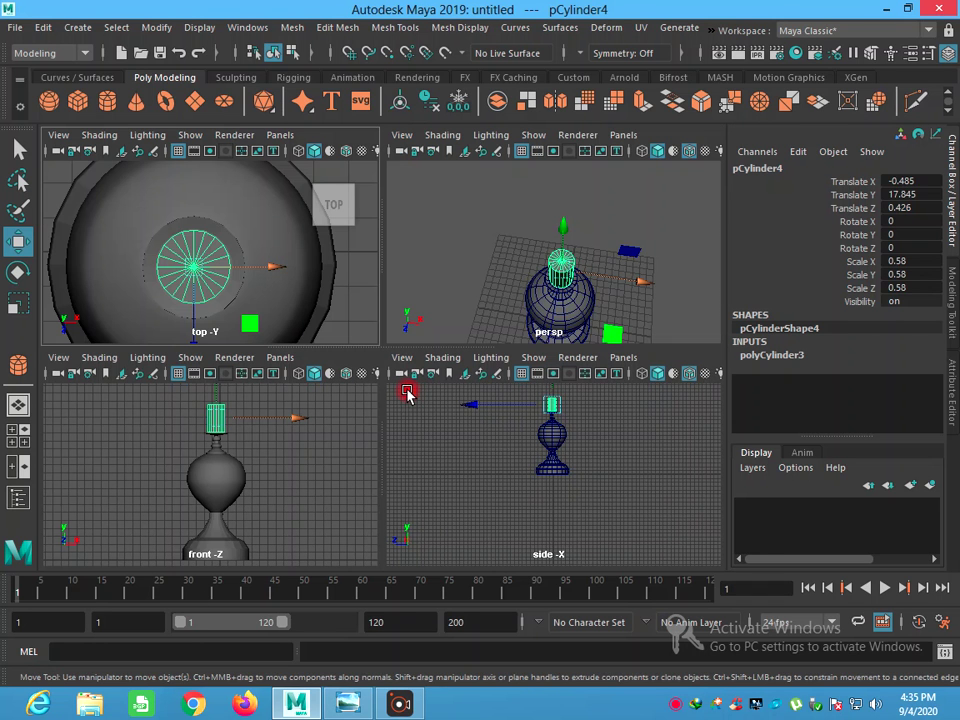
# Lower pCylinder4 to Translate Y 17.687 so it rests on the rim
pyautogui.press('space')
pyautogui.moveTo(501, 302)
pyautogui.keyDown('alt'); pyautogui.mouseDown()
pyautogui.moveTo(529, 347)
pyautogui.moveTo(535, 302)
pyautogui.mouseUp(); pyautogui.keyUp('alt')
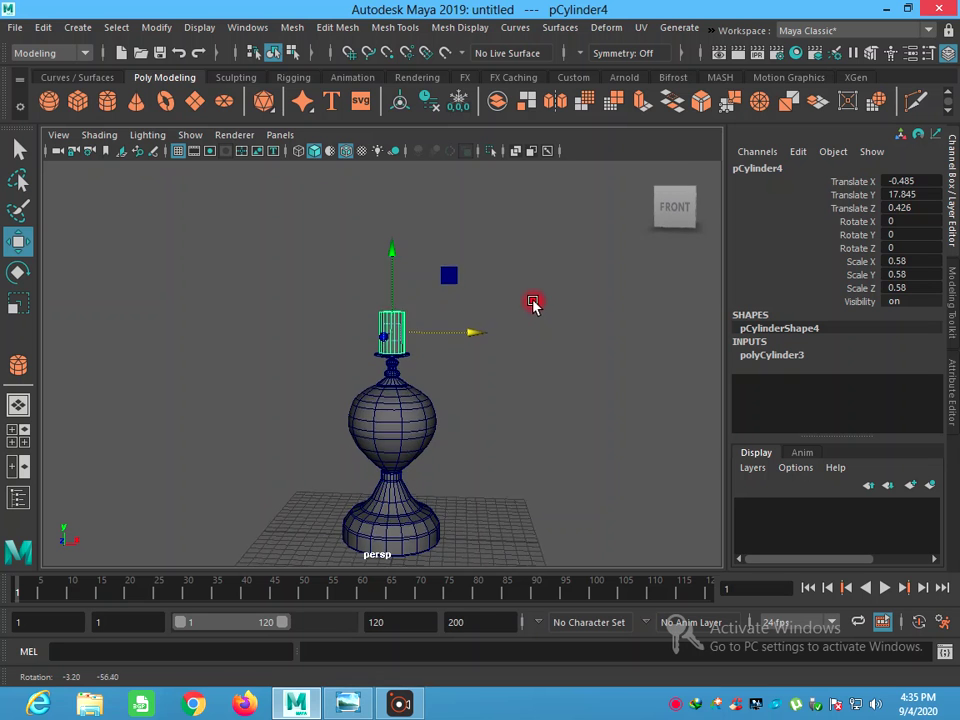
pyautogui.scroll(5, 385, 345)
pyautogui.scroll(3, 430, 345)
pyautogui.scroll(-1, 467, 340)
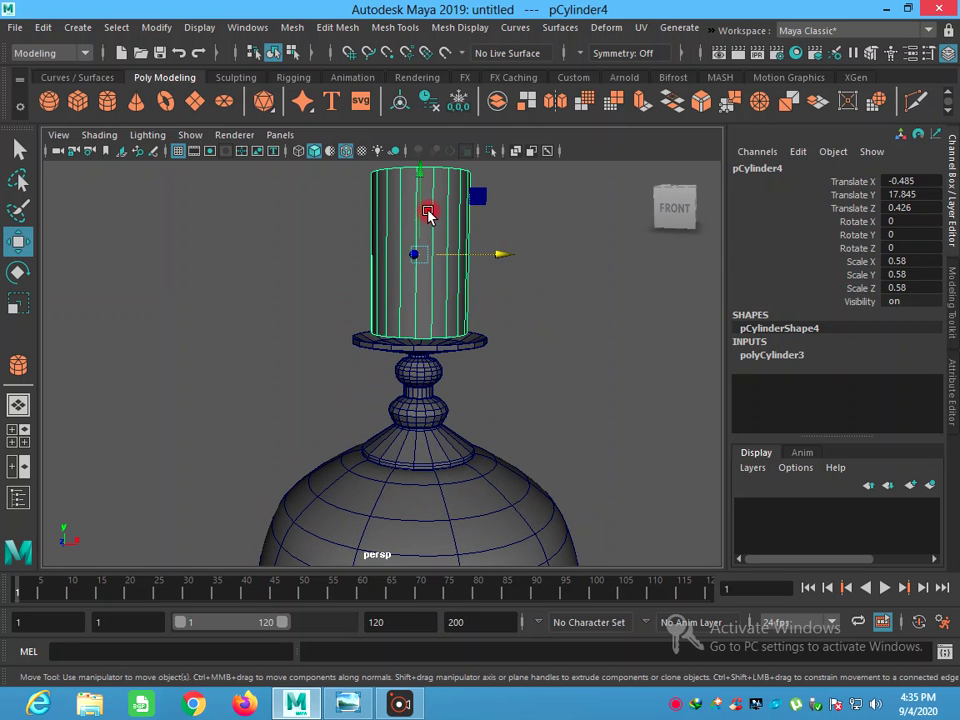
pyautogui.moveTo(417, 212); pyautogui.dragTo(418, 221)
pyautogui.rightClick(413, 295)
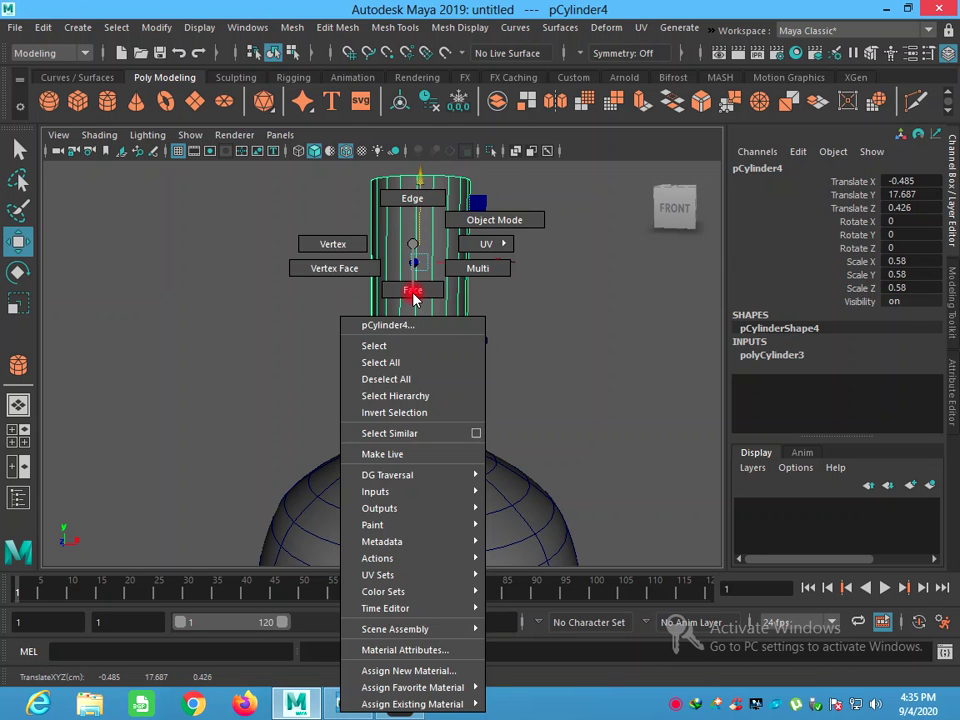
# Insert edge loops polySplitRing21 near pCylinder4's base and polySplitRing22 near its top
pyautogui.click(413, 198)
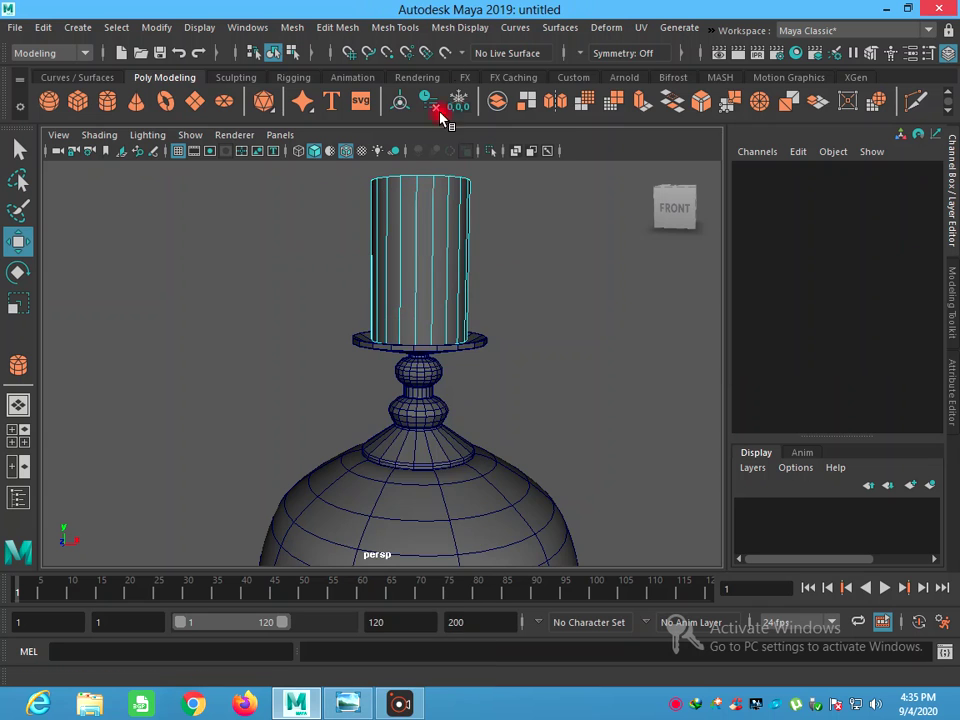
pyautogui.click(455, 28)
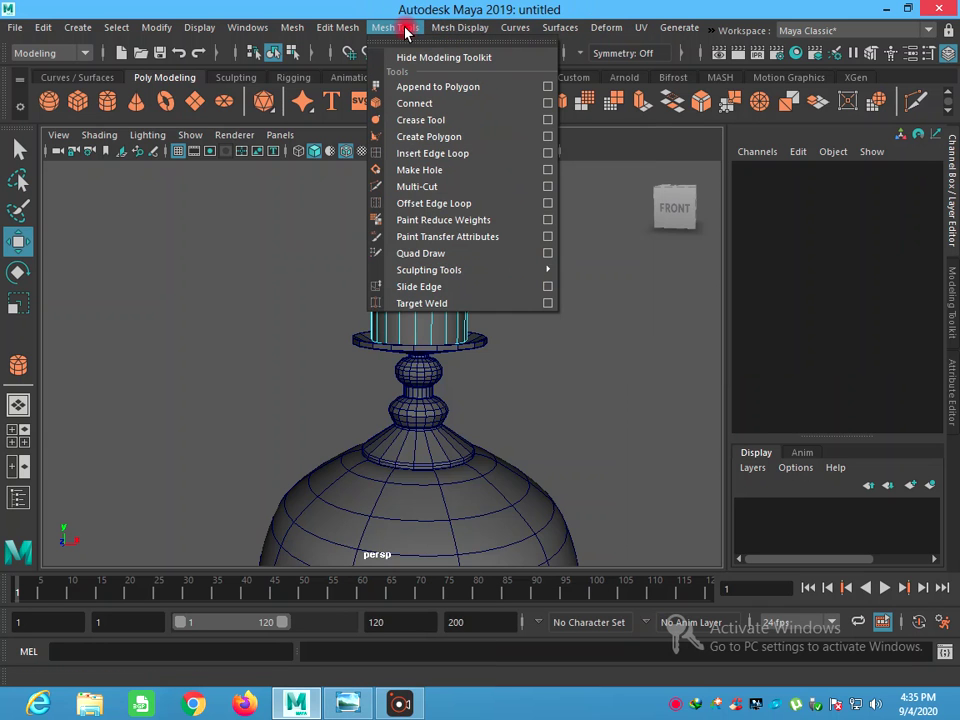
pyautogui.click(410, 153)
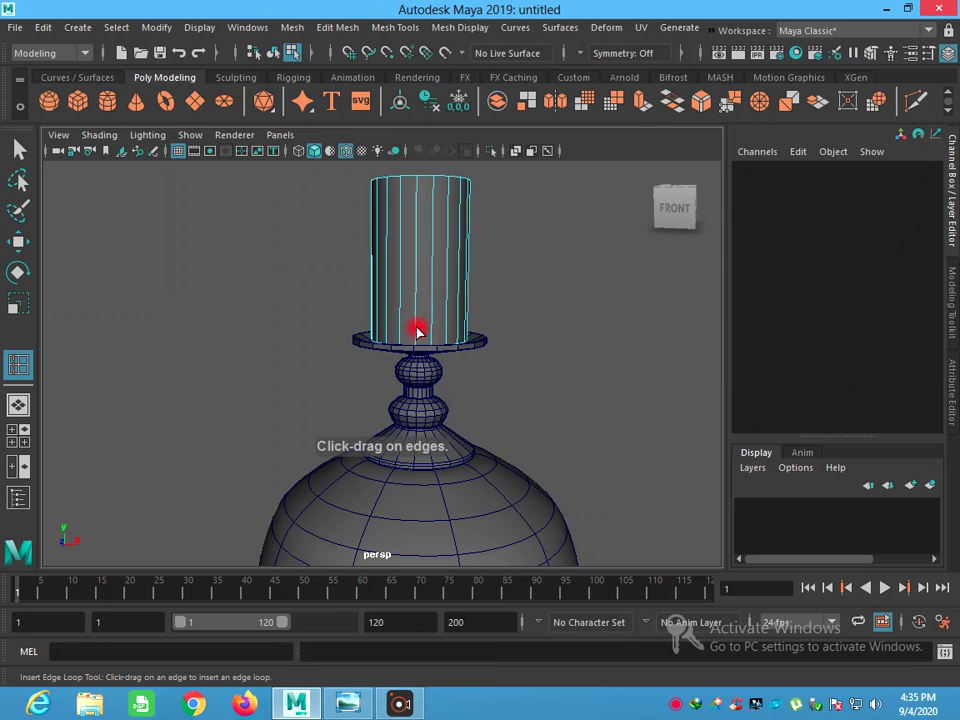
pyautogui.moveTo(418, 330); pyautogui.dragTo(420, 342)
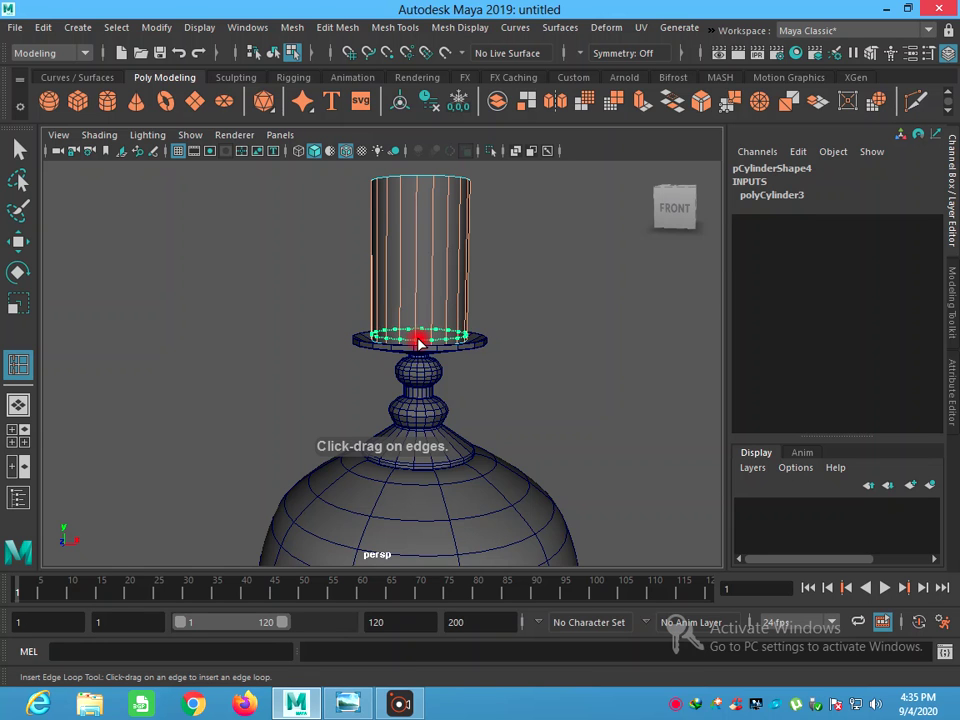
pyautogui.moveTo(416, 188); pyautogui.dragTo(420, 182)
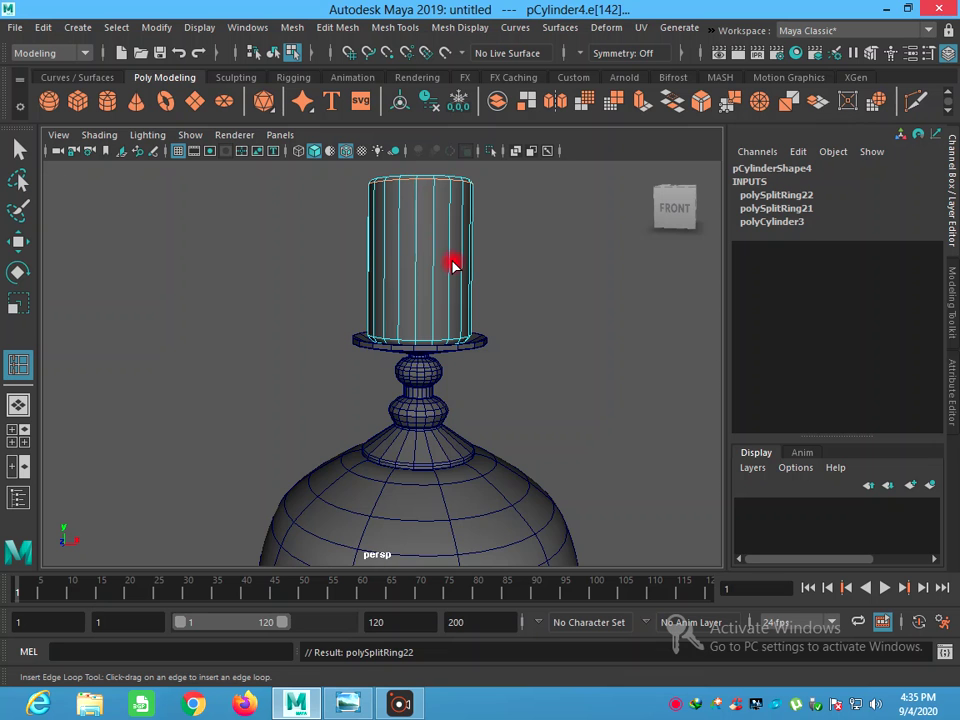
pyautogui.moveTo(452, 265)
pyautogui.keyDown('alt'); pyautogui.mouseDown()
pyautogui.moveTo(456, 289)
pyautogui.moveTo(418, 300)
pyautogui.moveTo(456, 259)
pyautogui.moveTo(436, 296)
pyautogui.mouseUp(); pyautogui.keyUp('alt')
pyautogui.scroll(5, 418, 300)
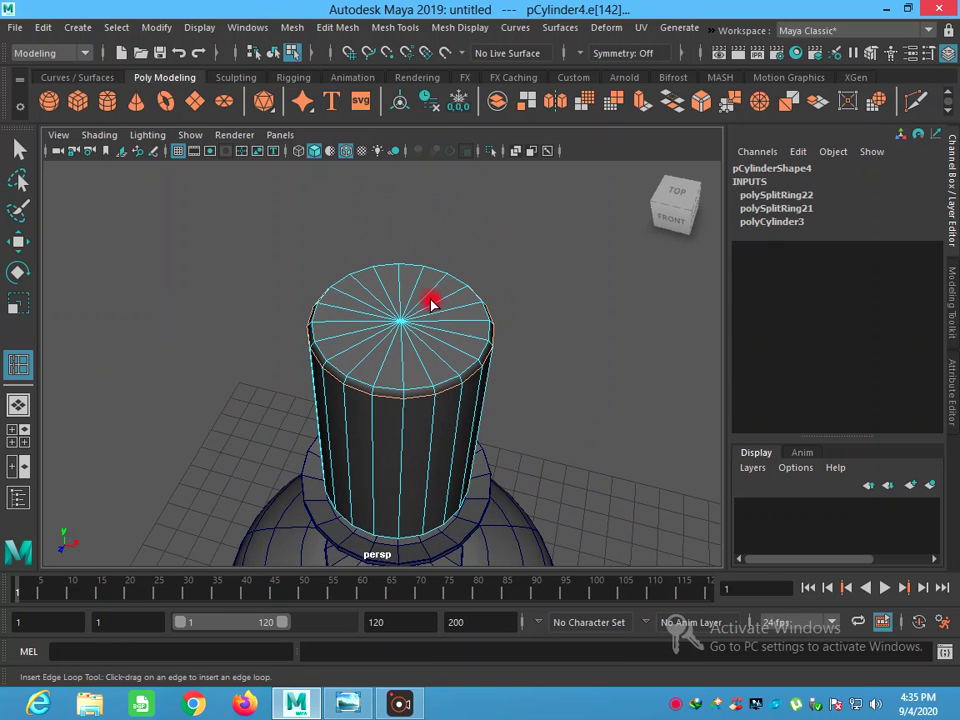
pyautogui.rightClick(430, 305)
pyautogui.click(426, 290)
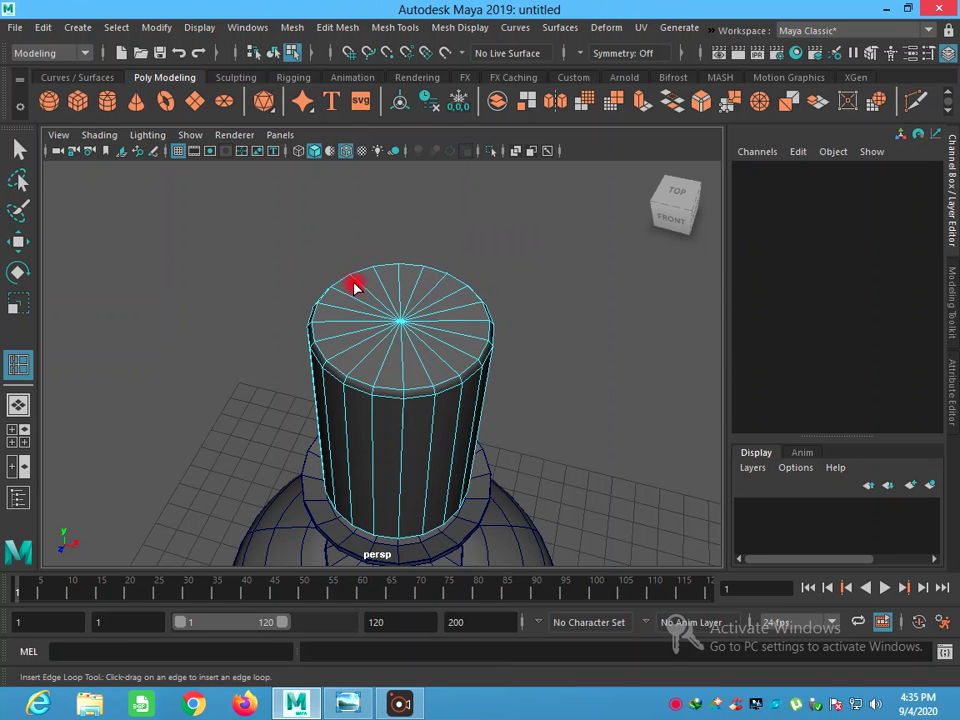
pyautogui.click(19, 150)
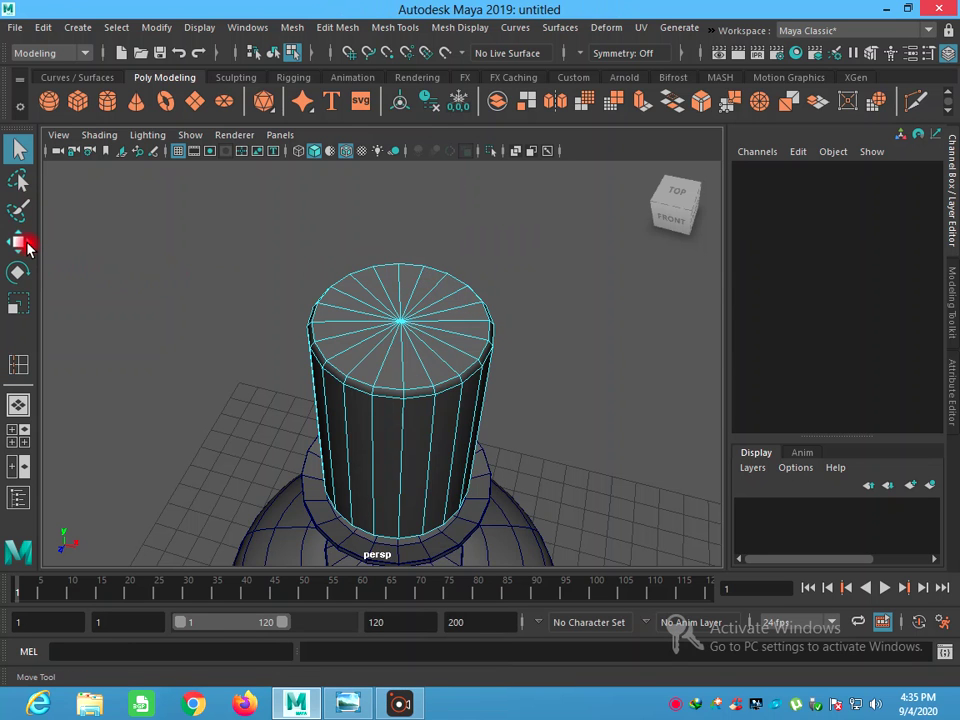
# Select pCylinder4's top cap faces, shrink them slightly, and delete them to leave an open tube
pyautogui.click(383, 298)
pyautogui.moveTo(383, 298)
pyautogui.mouseDown()
pyautogui.moveTo(424, 365)
pyautogui.moveTo(345, 328)
pyautogui.moveTo(356, 302)
pyautogui.moveTo(380, 290)
pyautogui.mouseUp()
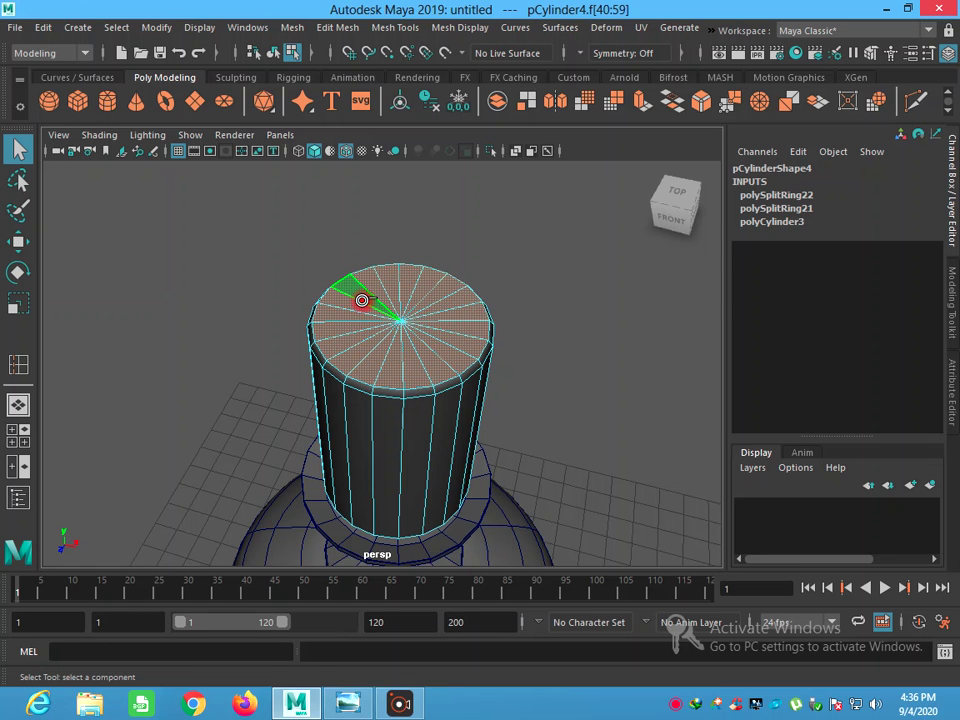
pyautogui.click(18, 303)
pyautogui.click(477, 334)
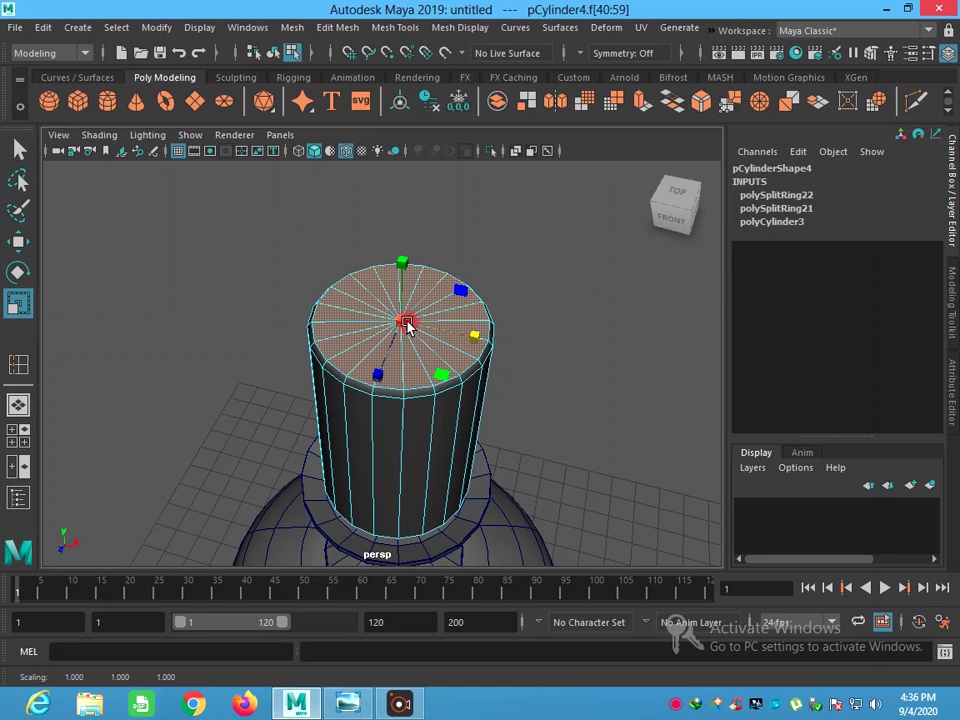
pyautogui.moveTo(406, 325); pyautogui.dragTo(398, 330)
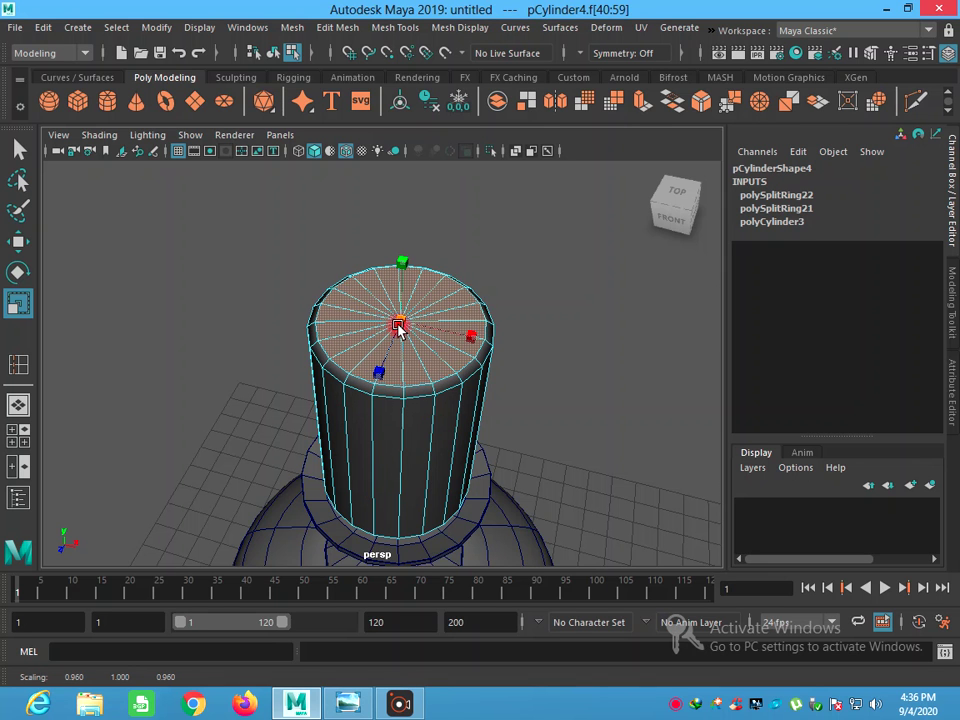
pyautogui.keyDown('alt'); pyautogui.moveTo(497, 422); pyautogui.dragTo(497, 415); pyautogui.keyUp('alt')
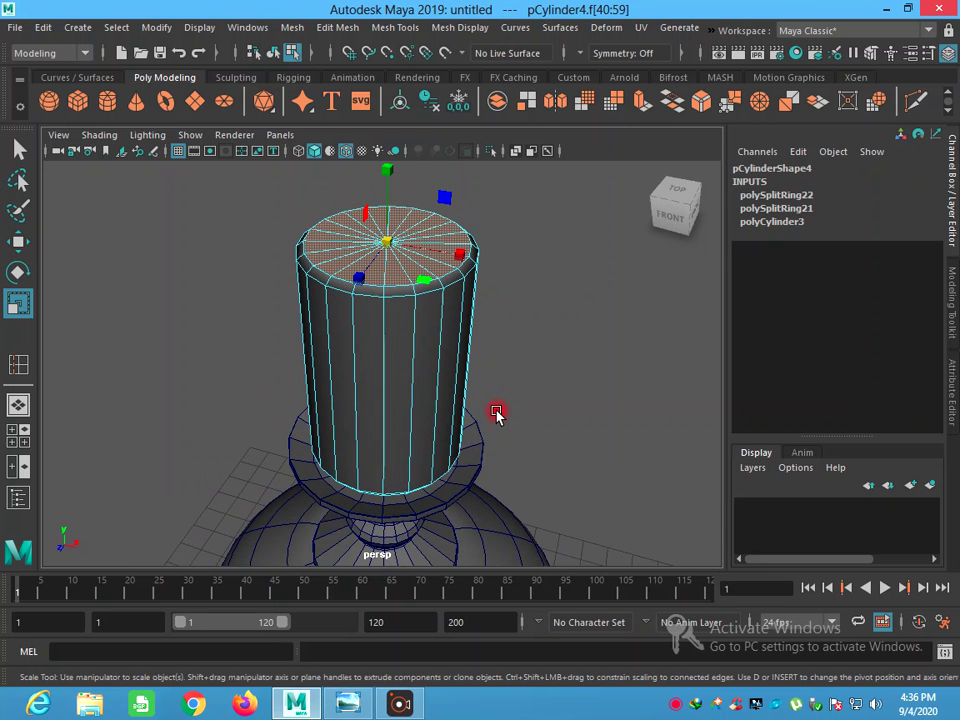
pyautogui.press('Delete')
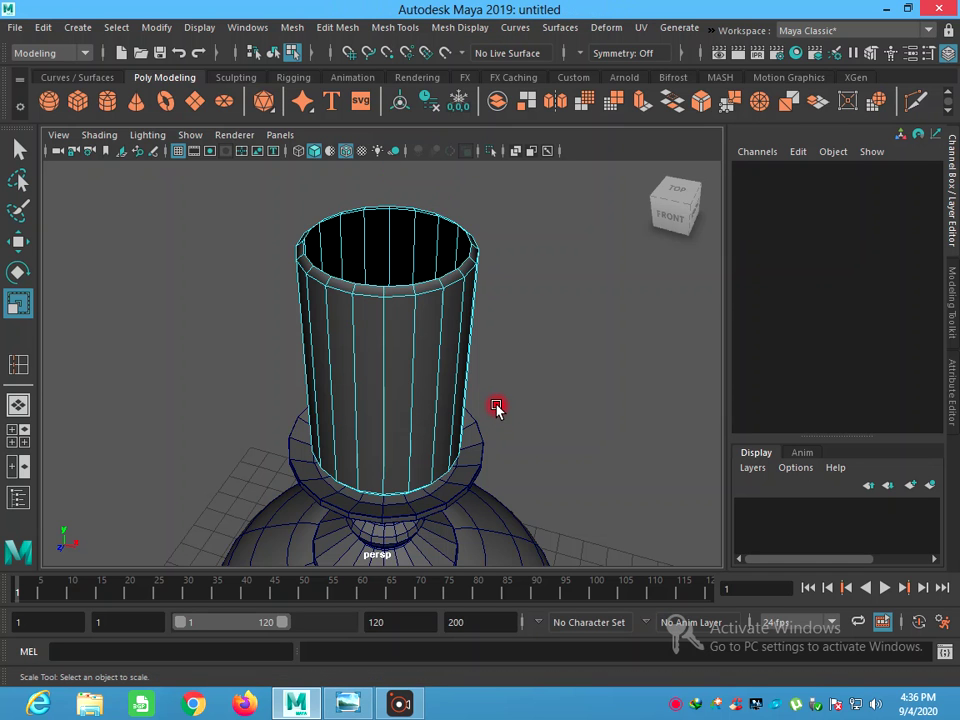
pyautogui.scroll(-3, 497, 407)
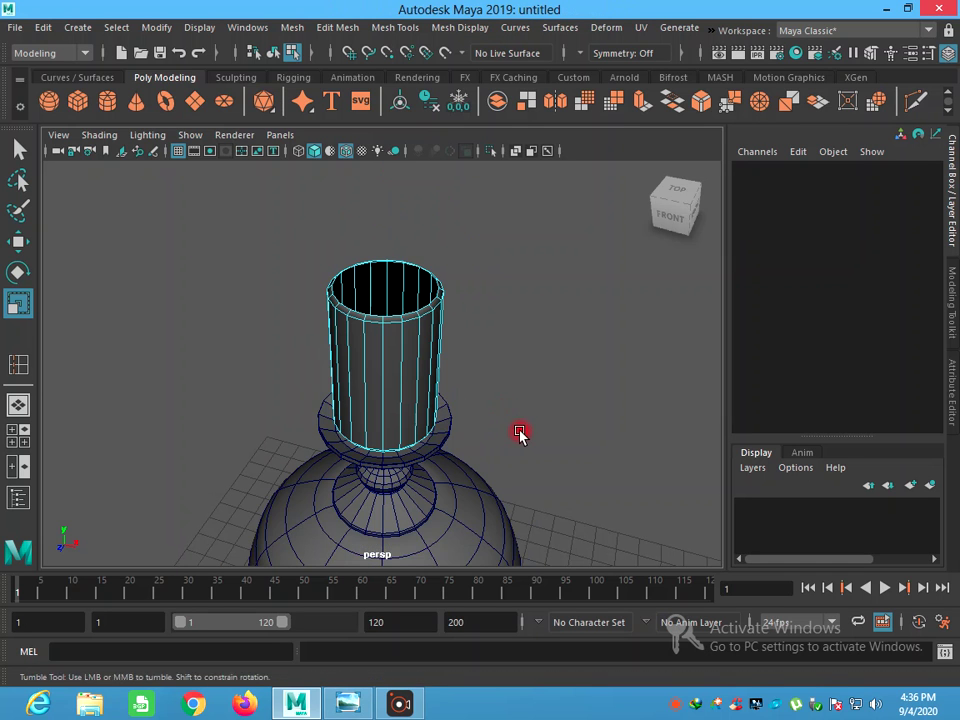
pyautogui.keyDown('alt'); pyautogui.moveTo(521, 433); pyautogui.dragTo(525, 394); pyautogui.keyUp('alt')
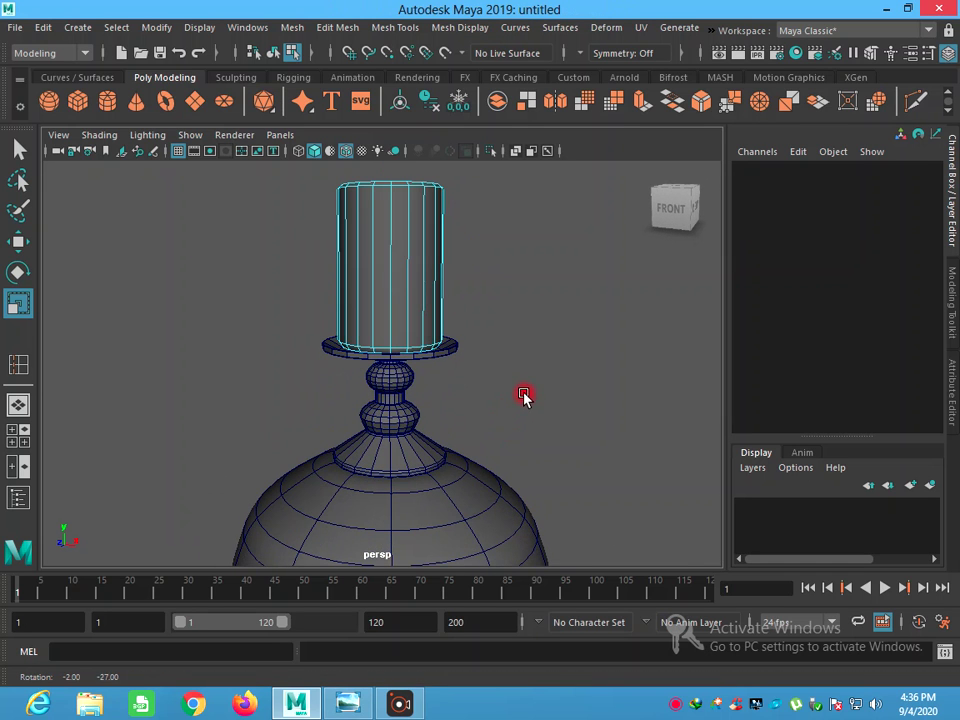
# Draw a new cylinder, pCylinder5, on the grid beside the vase
pyautogui.click(20, 150)
pyautogui.scroll(-3, 515, 392)
pyautogui.moveTo(515, 392)
pyautogui.keyDown('alt'); pyautogui.mouseDown()
pyautogui.moveTo(510, 377)
pyautogui.moveTo(509, 390)
pyautogui.mouseUp(); pyautogui.keyUp('alt')
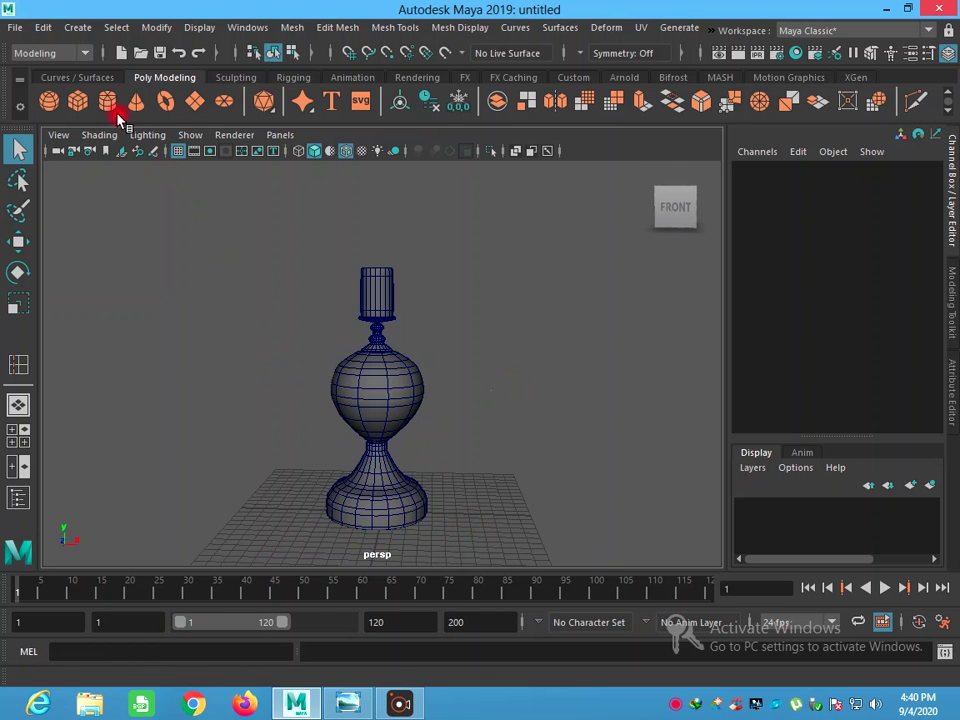
pyautogui.click(107, 100)
pyautogui.moveTo(477, 527)
pyautogui.mouseDown()
pyautogui.moveTo(485, 538)
pyautogui.moveTo(497, 476)
pyautogui.mouseUp()
pyautogui.click(19, 148)
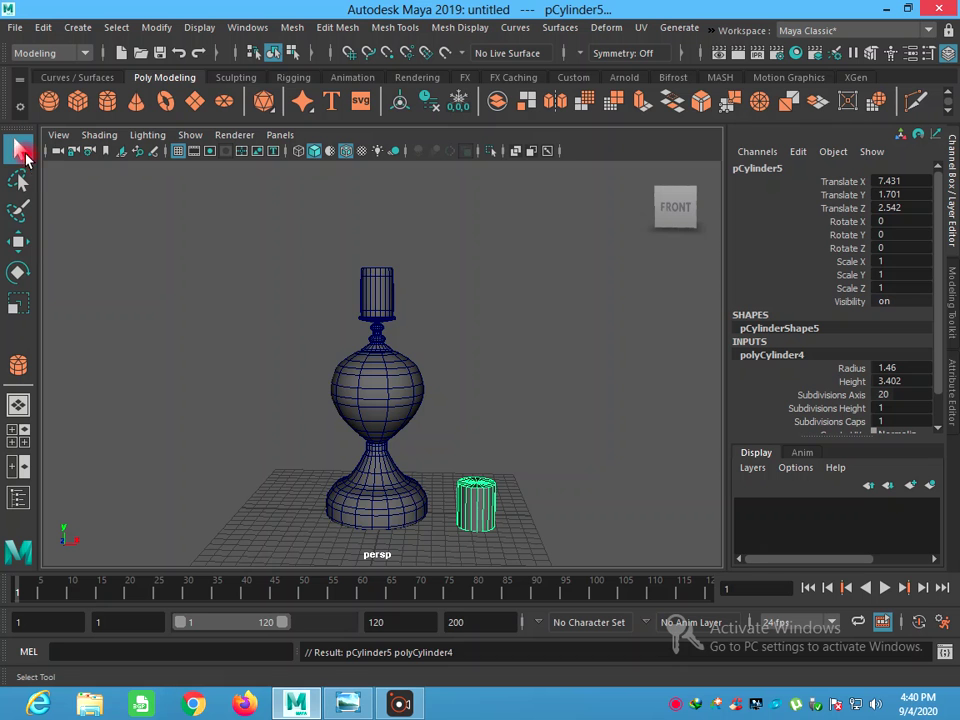
pyautogui.keyDown('alt'); pyautogui.moveTo(424, 456); pyautogui.dragTo(502, 530, button='right'); pyautogui.keyUp('alt')
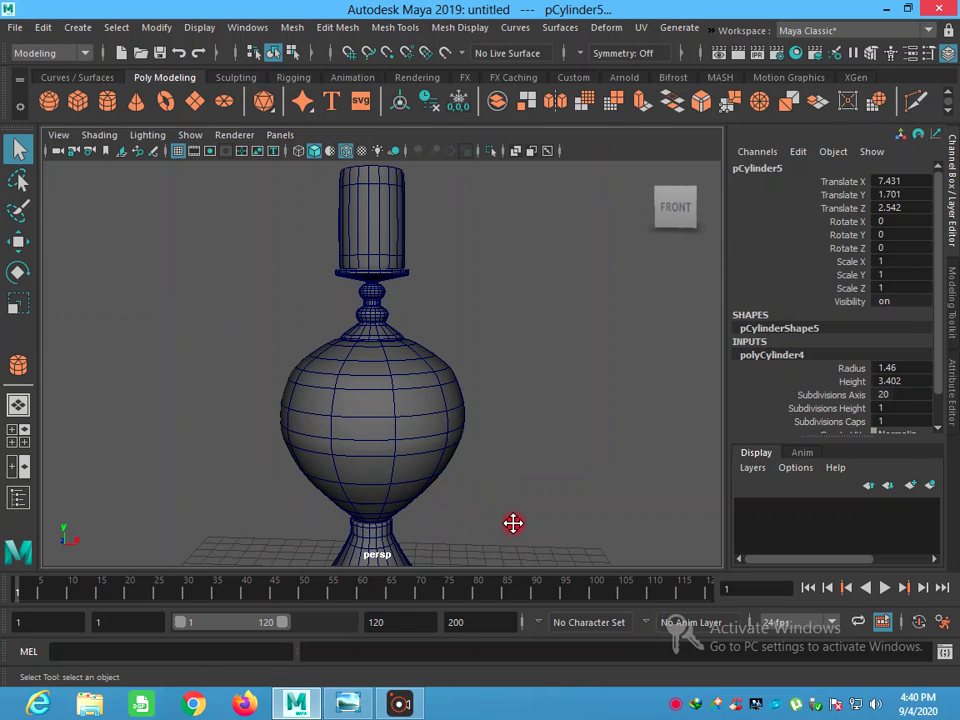
pyautogui.keyDown('alt'); pyautogui.moveTo(513, 523); pyautogui.dragTo(445, 447, button='middle'); pyautogui.keyUp('alt')
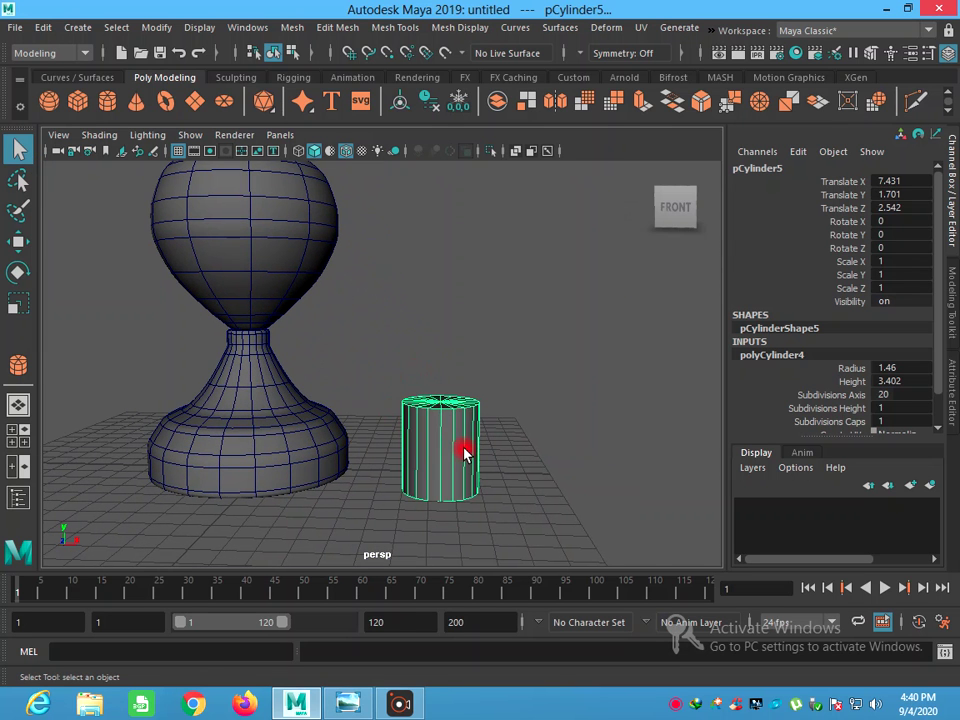
pyautogui.moveTo(463, 453); pyautogui.dragTo(467, 326, button='right')
pyautogui.moveTo(467, 242); pyautogui.dragTo(480, 204, button='right')
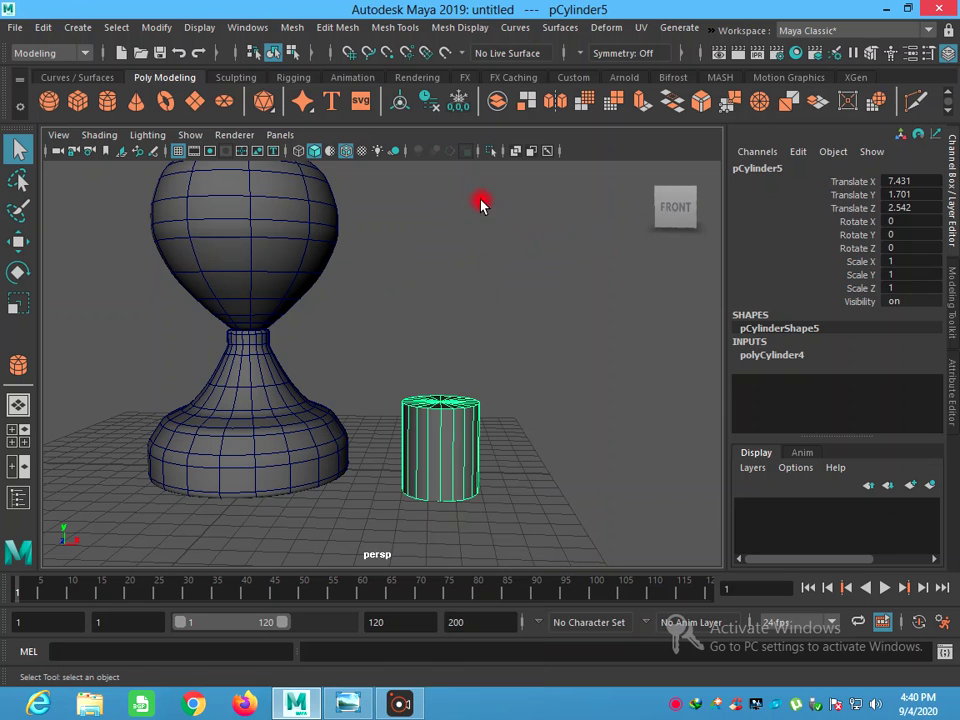
# Insert edge loop polySplitRing24 into pCylinder5's side
pyautogui.click(405, 27)
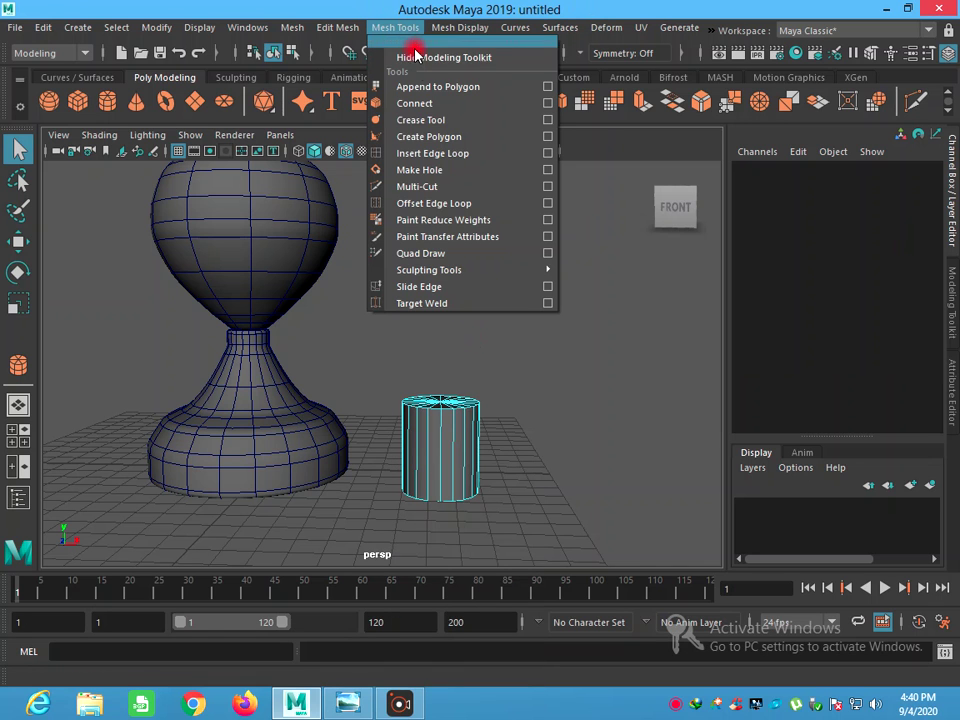
pyautogui.click(422, 153)
pyautogui.moveTo(442, 472); pyautogui.dragTo(444, 497)
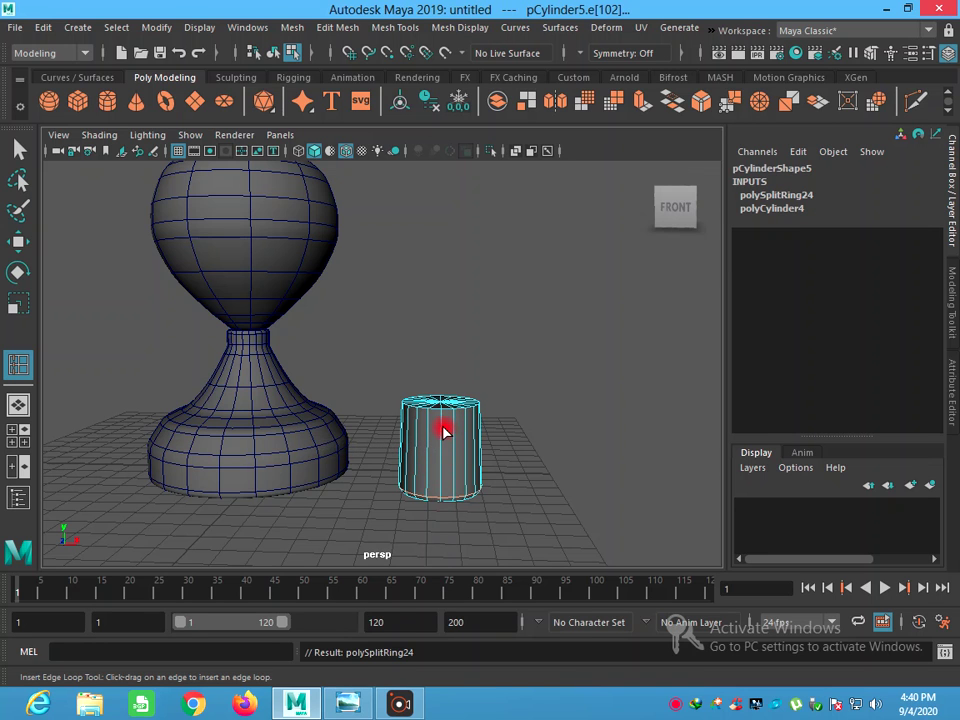
pyautogui.moveTo(444, 430); pyautogui.dragTo(443, 417)
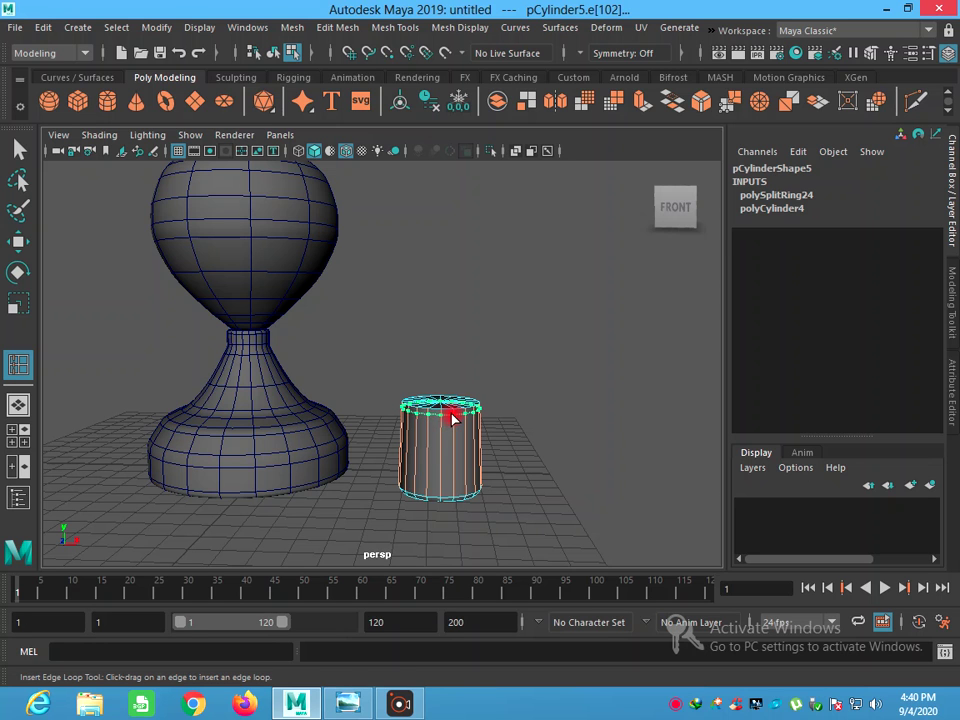
# Add a second edge loop, polySplitRing25, near pCylinder5's top
pyautogui.moveTo(451, 418); pyautogui.dragTo(451, 418)
pyautogui.keyDown('alt'); pyautogui.moveTo(463, 428); pyautogui.dragTo(501, 467, button='right'); pyautogui.keyUp('alt')
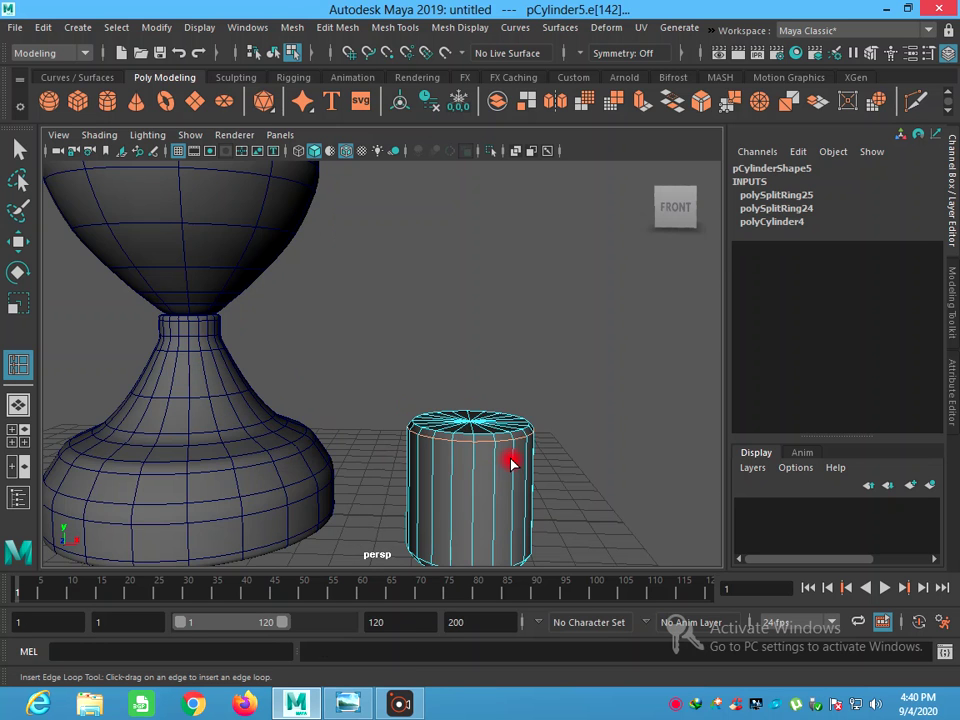
pyautogui.keyDown('alt'); pyautogui.moveTo(512, 459); pyautogui.dragTo(422, 377, button='middle'); pyautogui.keyUp('alt')
pyautogui.moveTo(403, 392)
pyautogui.keyDown('alt'); pyautogui.mouseDown()
pyautogui.moveTo(371, 383)
pyautogui.moveTo(381, 399)
pyautogui.mouseUp(); pyautogui.keyUp('alt')
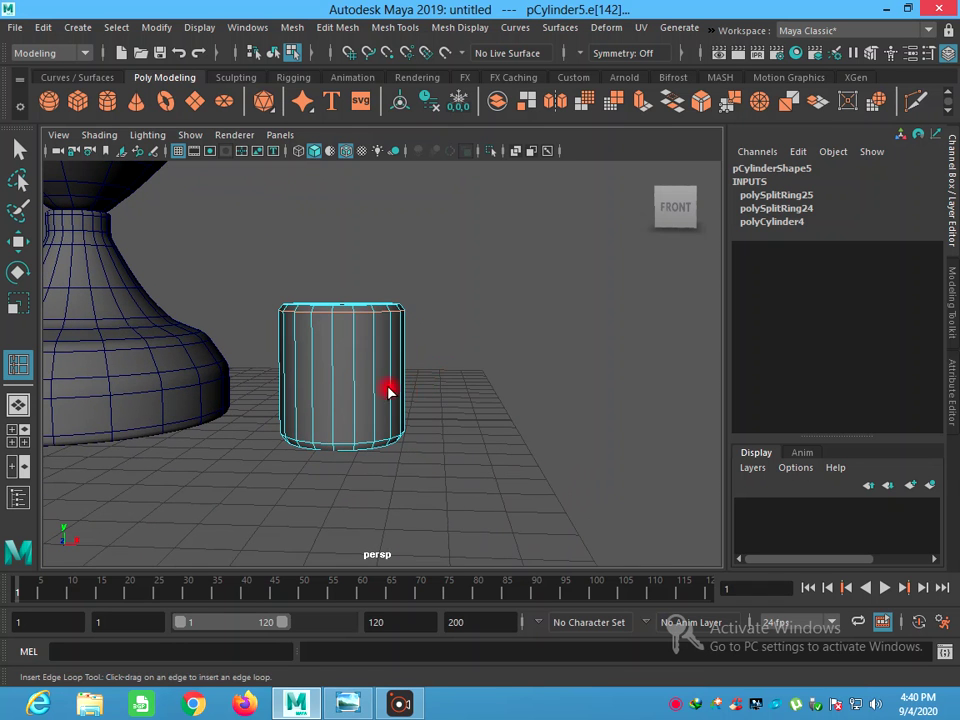
pyautogui.moveTo(381, 399); pyautogui.dragTo(323, 262, button='right')
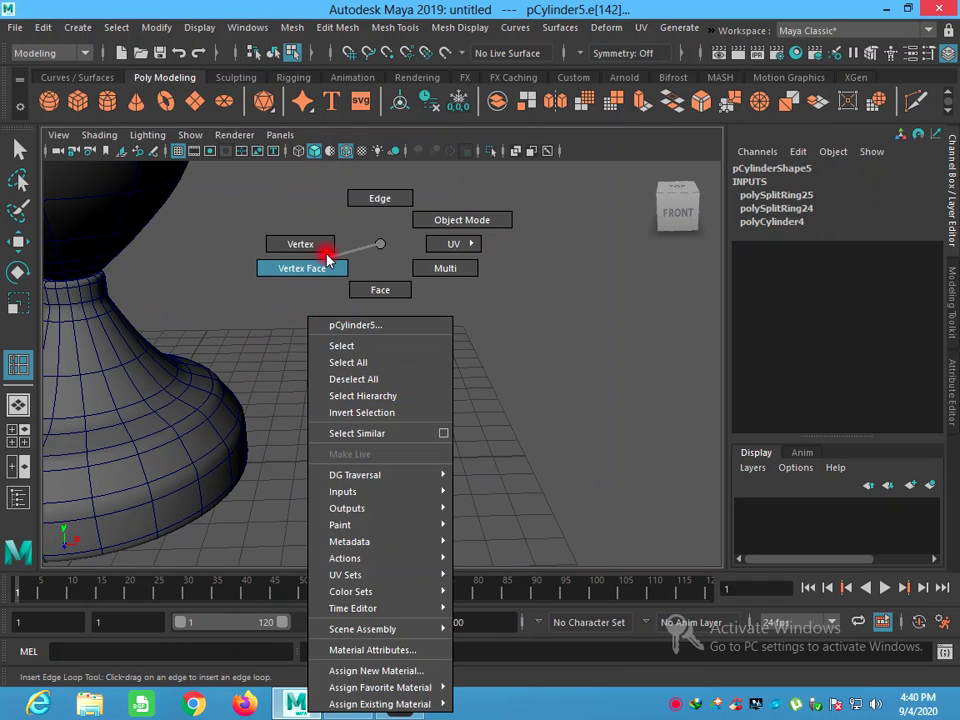
# Push pCylinder5's top centre vertex down into a shallow dip
pyautogui.click(381, 397)
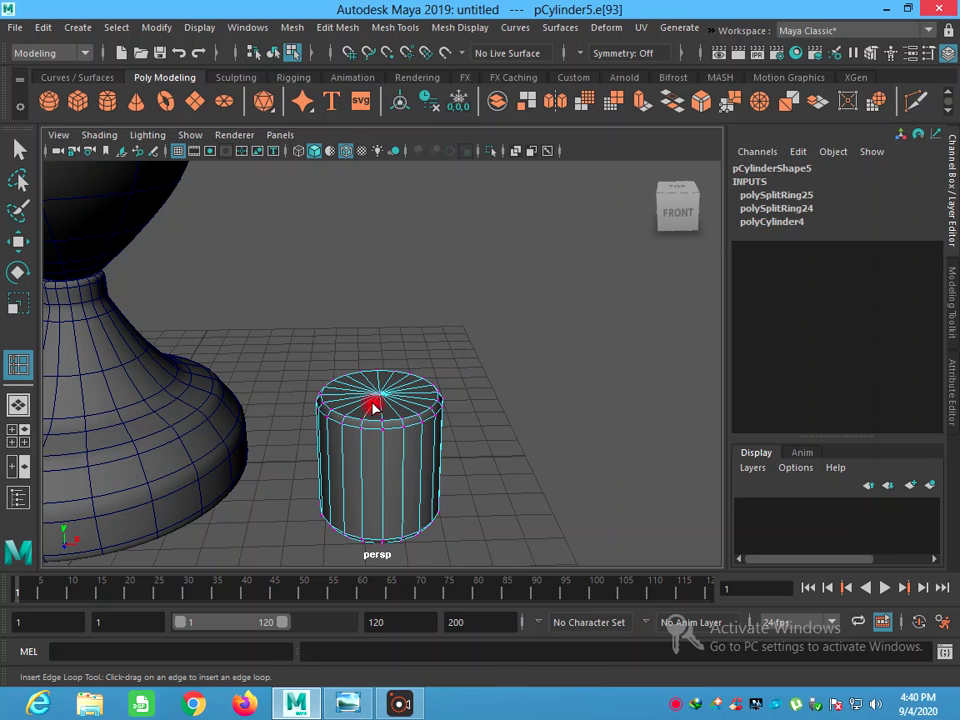
pyautogui.click(19, 149)
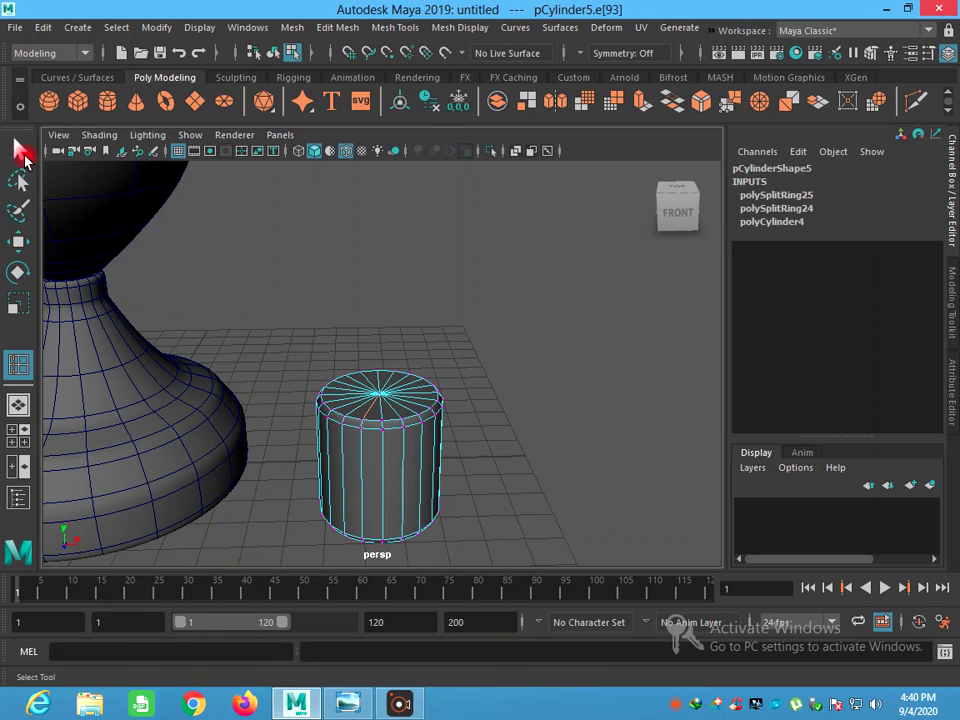
pyautogui.click(381, 397)
pyautogui.click(18, 241)
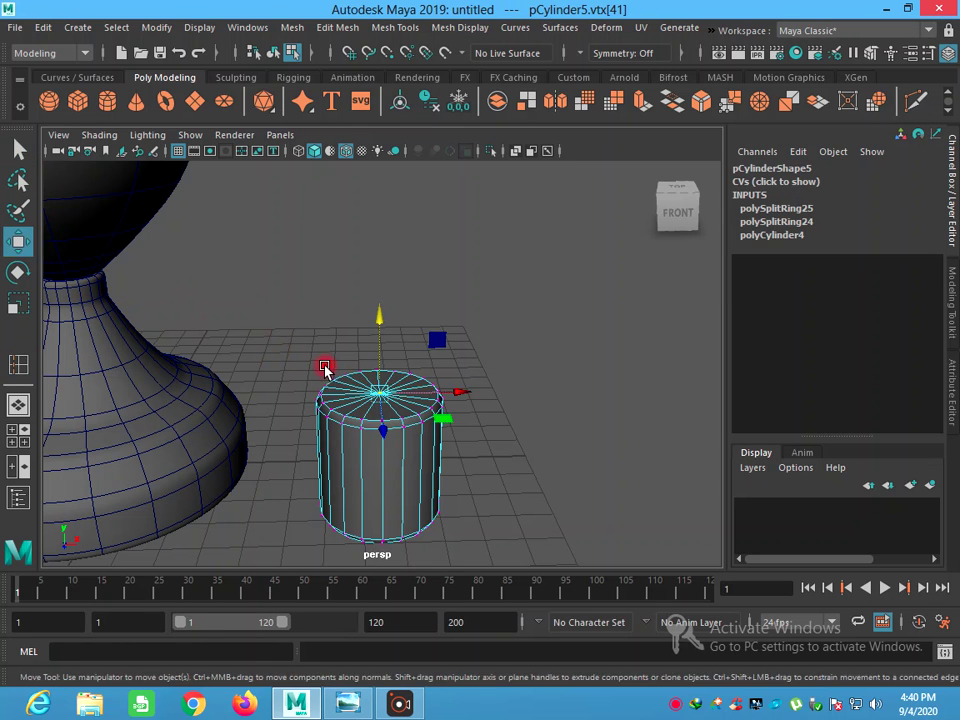
pyautogui.moveTo(380, 346)
pyautogui.mouseDown()
pyautogui.moveTo(401, 436)
pyautogui.moveTo(403, 397)
pyautogui.moveTo(401, 426)
pyautogui.mouseUp()
pyautogui.scroll(3, 399, 400)
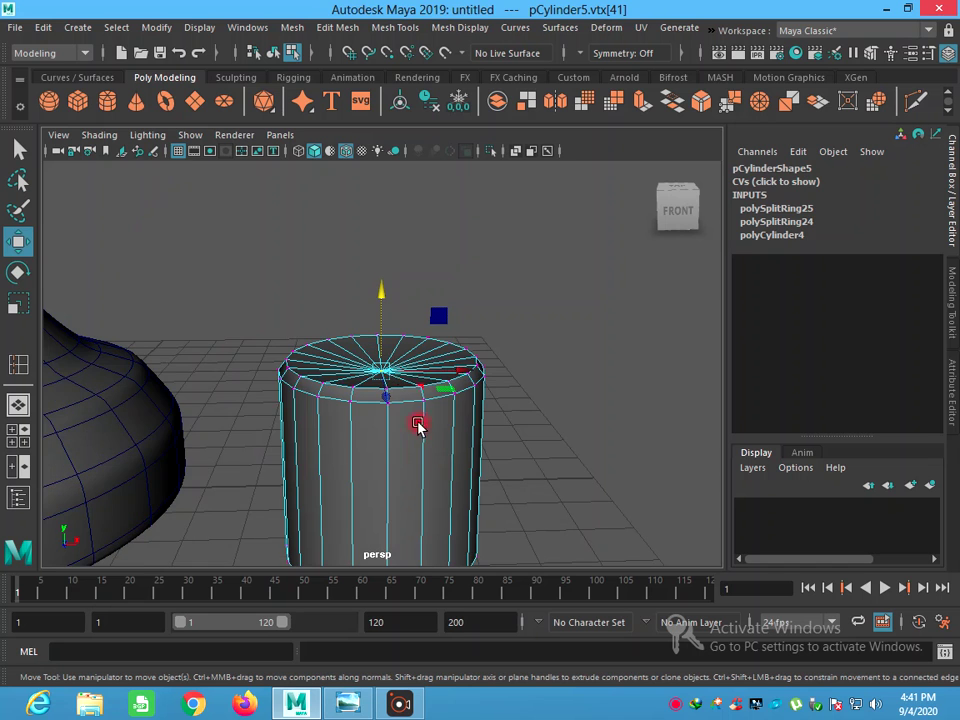
pyautogui.click(566, 472)
pyautogui.click(22, 152)
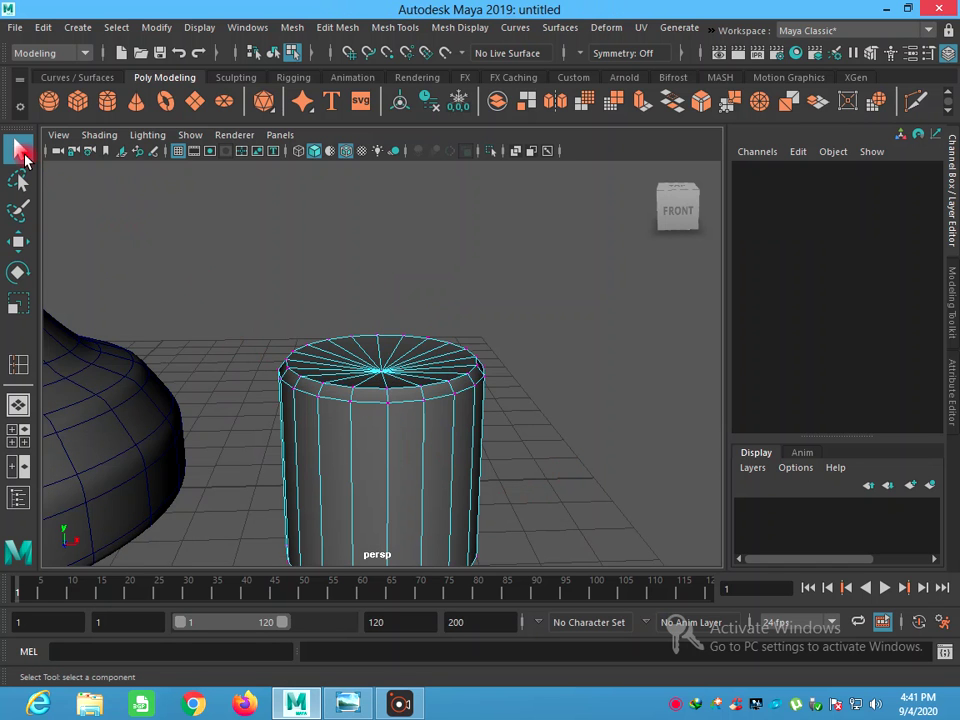
pyautogui.moveTo(440, 418); pyautogui.dragTo(514, 216, button='right')
# Frame vase and cylinder together, then maximize the front view and pan to frame both
pyautogui.click(495, 437)
pyautogui.scroll(-5, 497, 442)
pyautogui.keyDown('alt'); pyautogui.moveTo(497, 446); pyautogui.dragTo(291, 446); pyautogui.keyUp('alt')
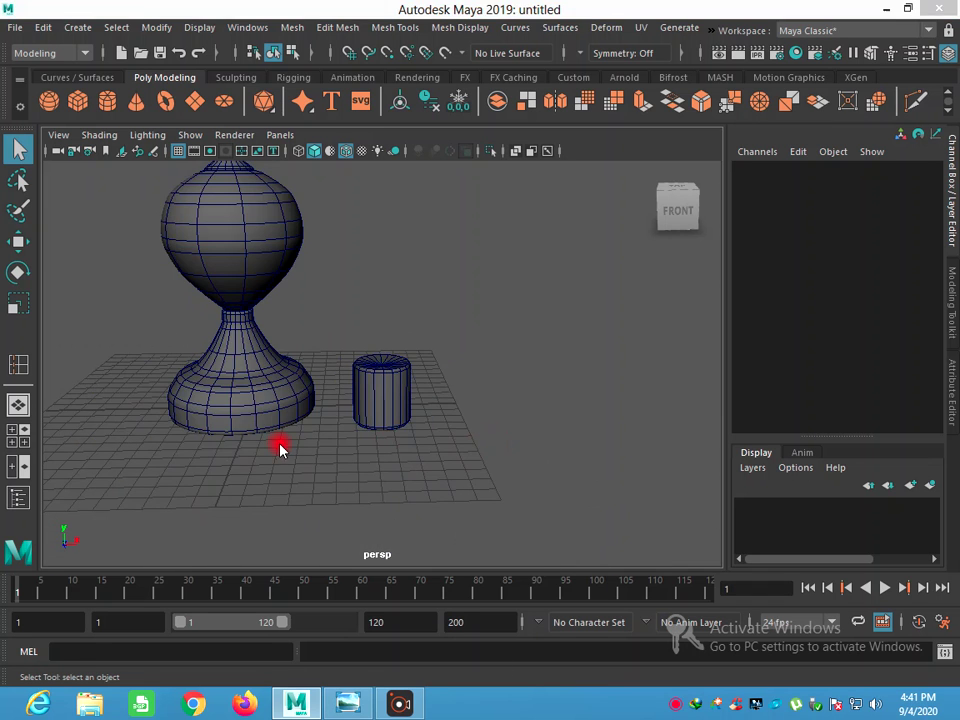
pyautogui.press('space')
pyautogui.scroll(3, 304, 500)
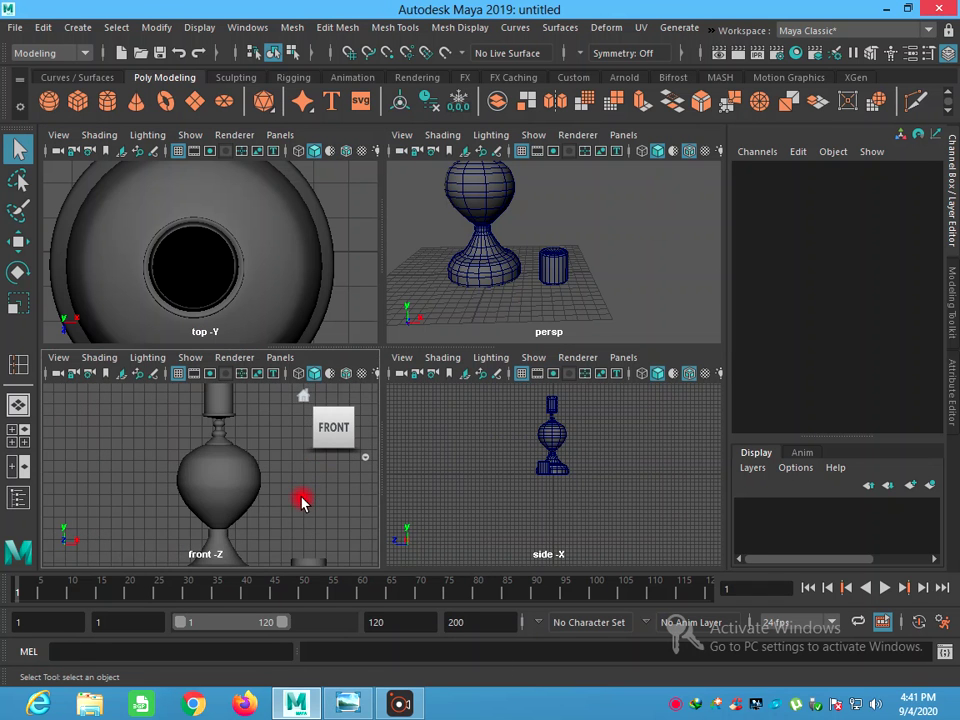
pyautogui.press('space')
pyautogui.keyDown('alt'); pyautogui.moveTo(553, 497); pyautogui.dragTo(420, 386, button='middle'); pyautogui.keyUp('alt')
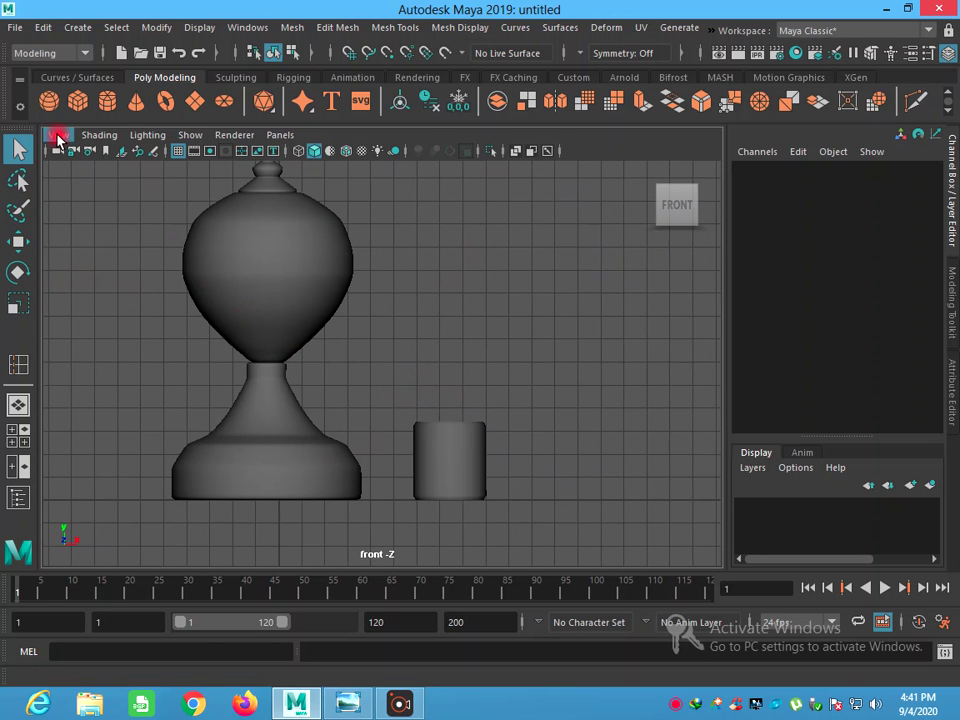
# Turn on wireframe-on-shaded and return to the four-view layout with perspective active
pyautogui.click(108, 103)
pyautogui.press('5')
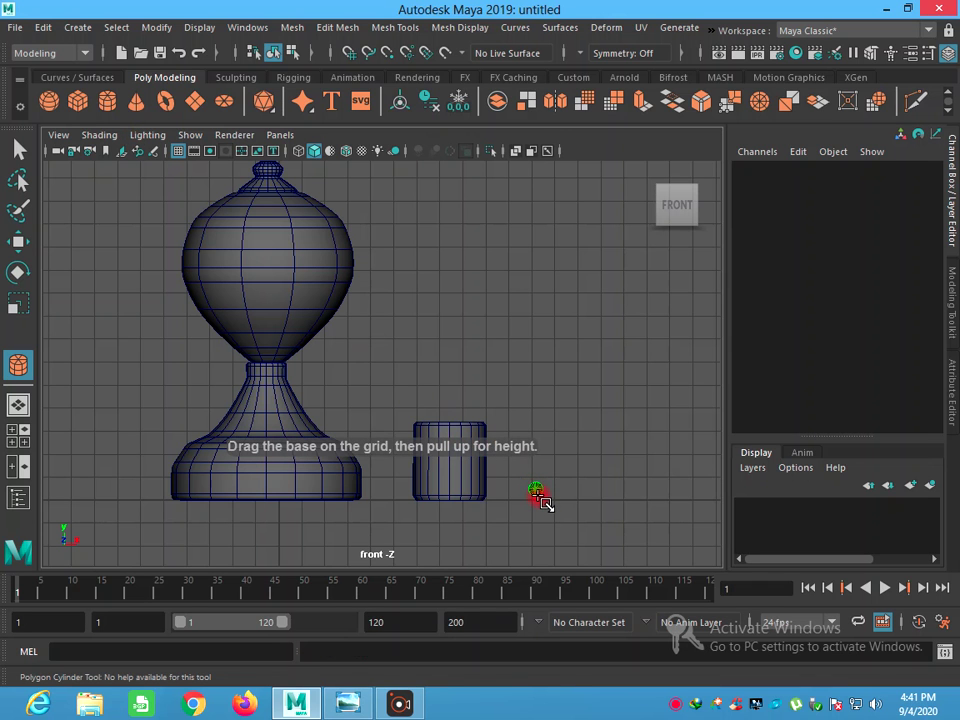
pyautogui.press('space')
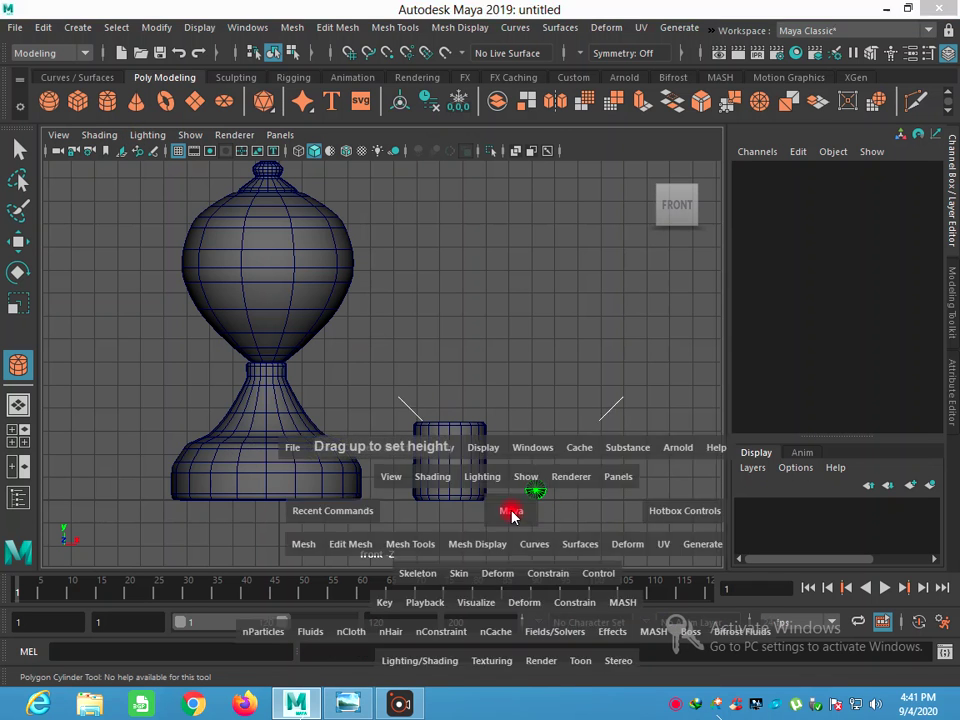
pyautogui.click(19, 149)
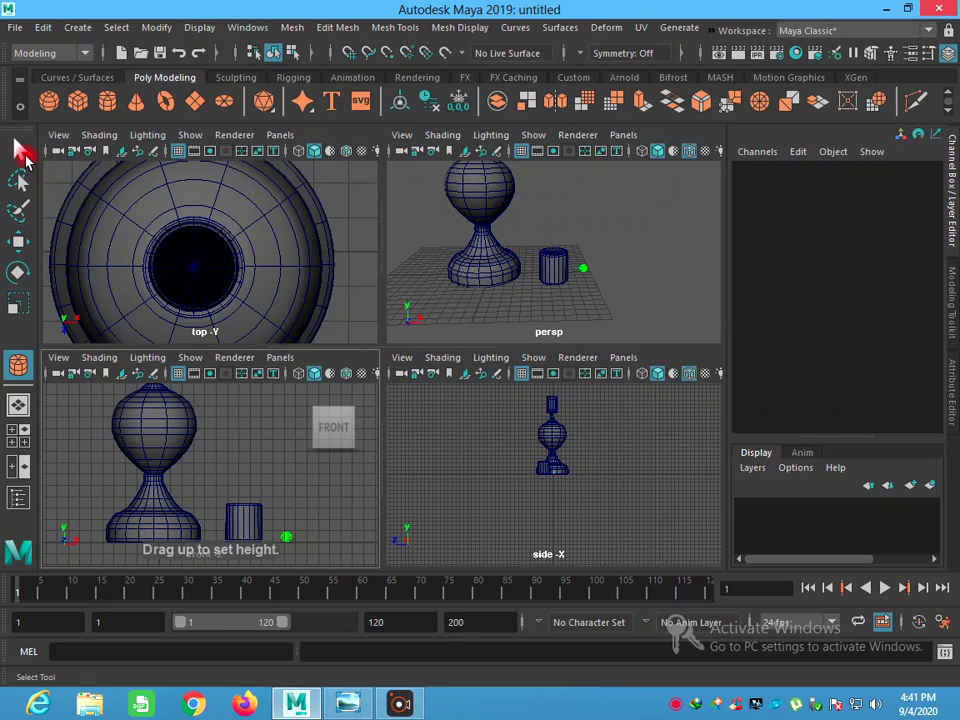
pyautogui.click(290, 538)
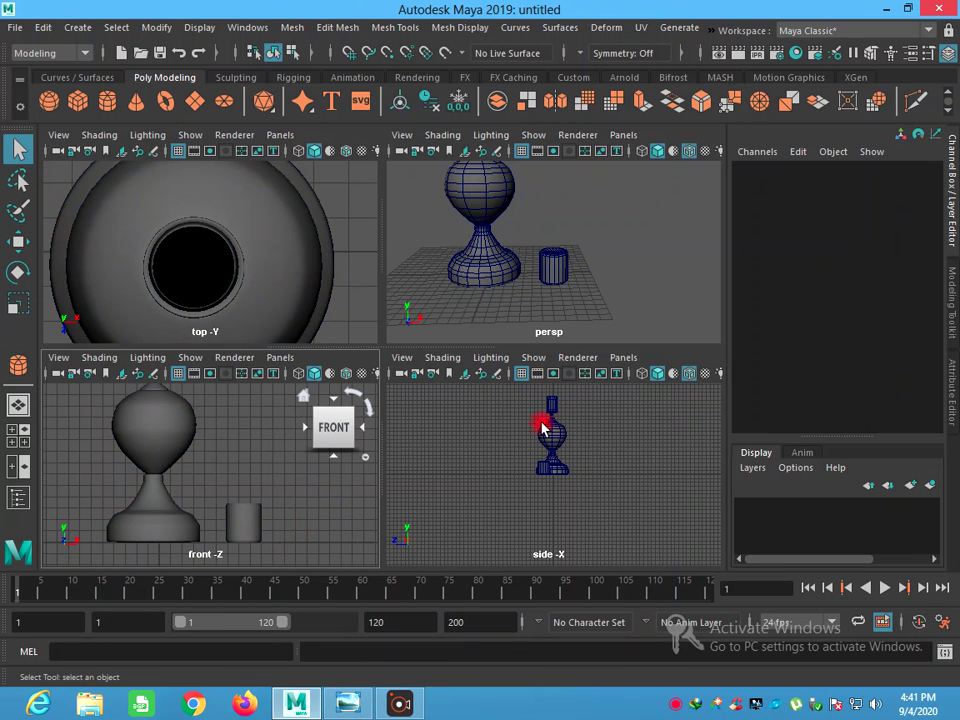
pyautogui.click(546, 300)
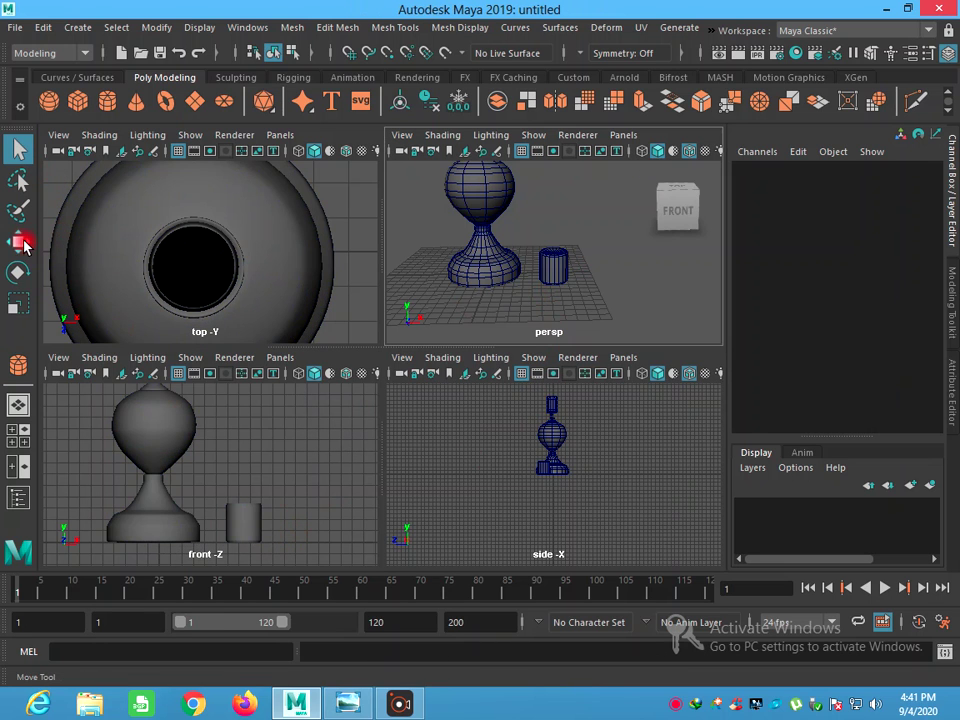
pyautogui.click(107, 101)
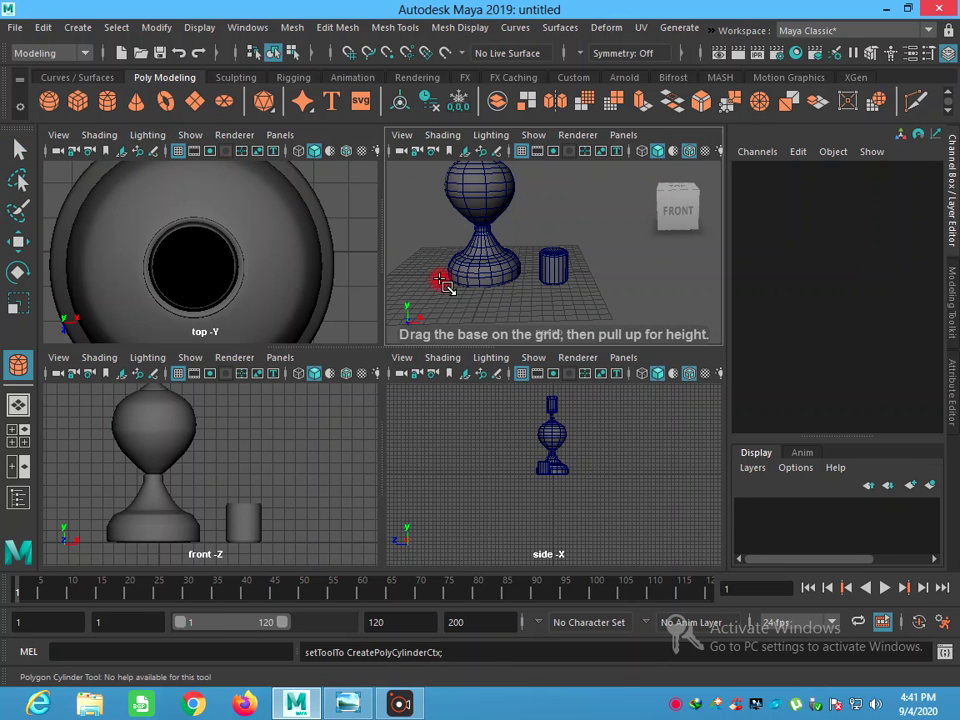
# Draw a new small cylinder, pCylinder6, in front of the vase
pyautogui.moveTo(510, 303); pyautogui.dragTo(516, 267)
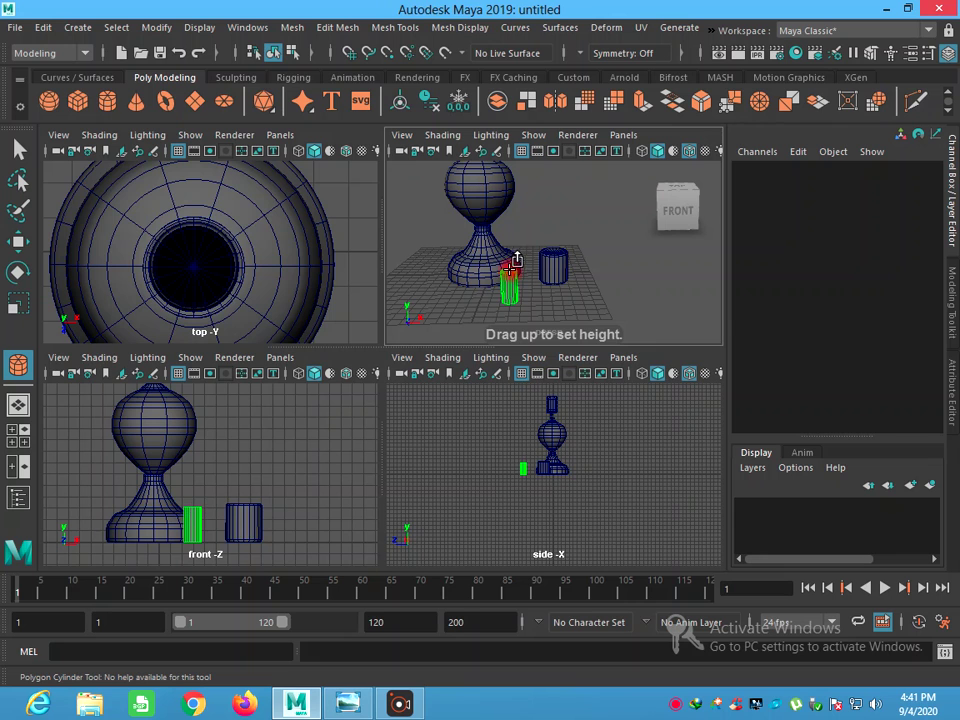
pyautogui.click(20, 150)
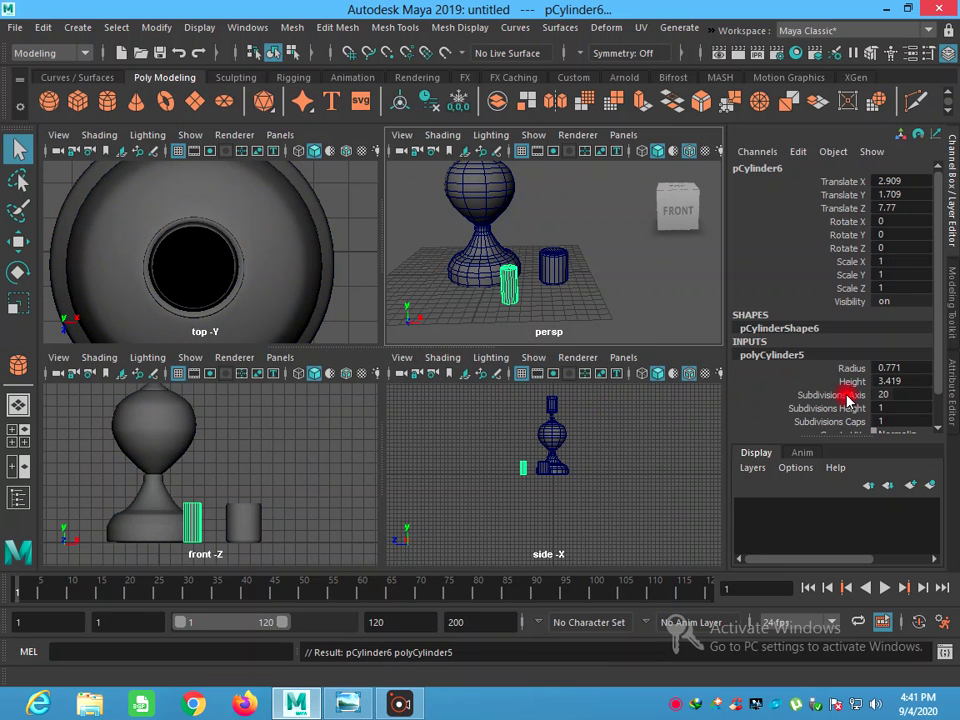
pyautogui.click(884, 381)
pyautogui.click(887, 396)
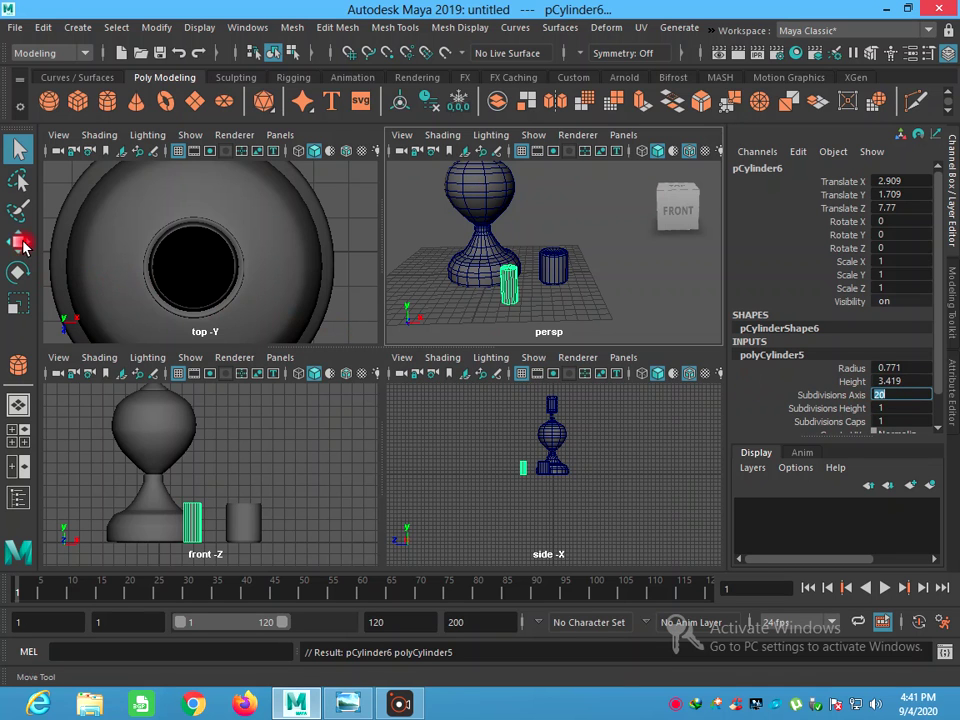
# Scale pCylinder6 into a thin tall rod of about 0.055 × 0.733 × 0.068
pyautogui.click(18, 303)
pyautogui.moveTo(585, 288); pyautogui.dragTo(512, 266)
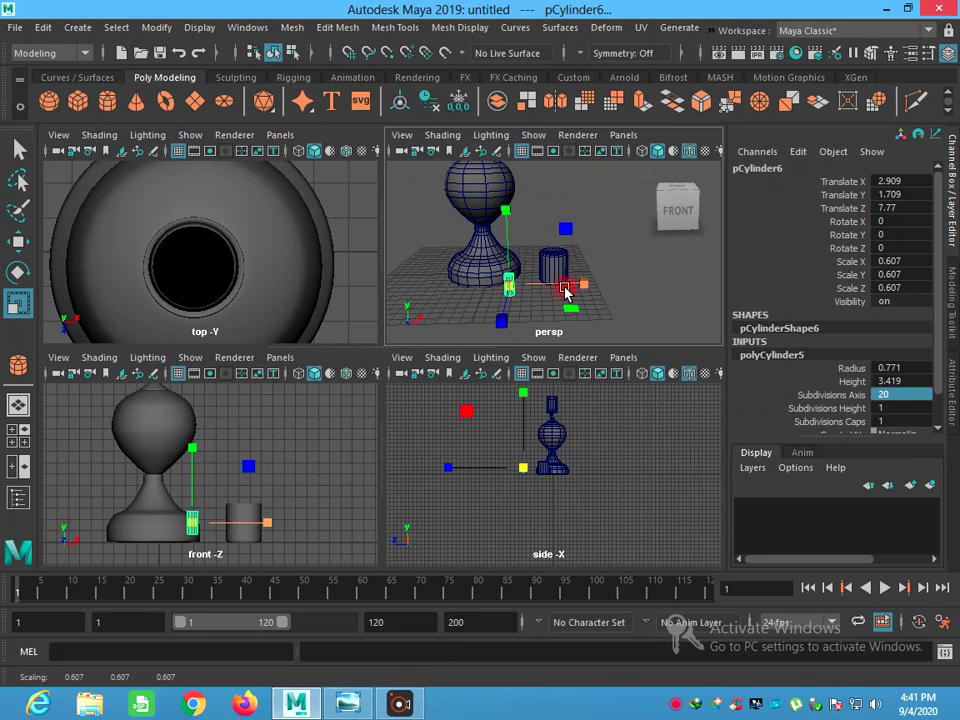
pyautogui.moveTo(505, 212); pyautogui.dragTo(507, 198)
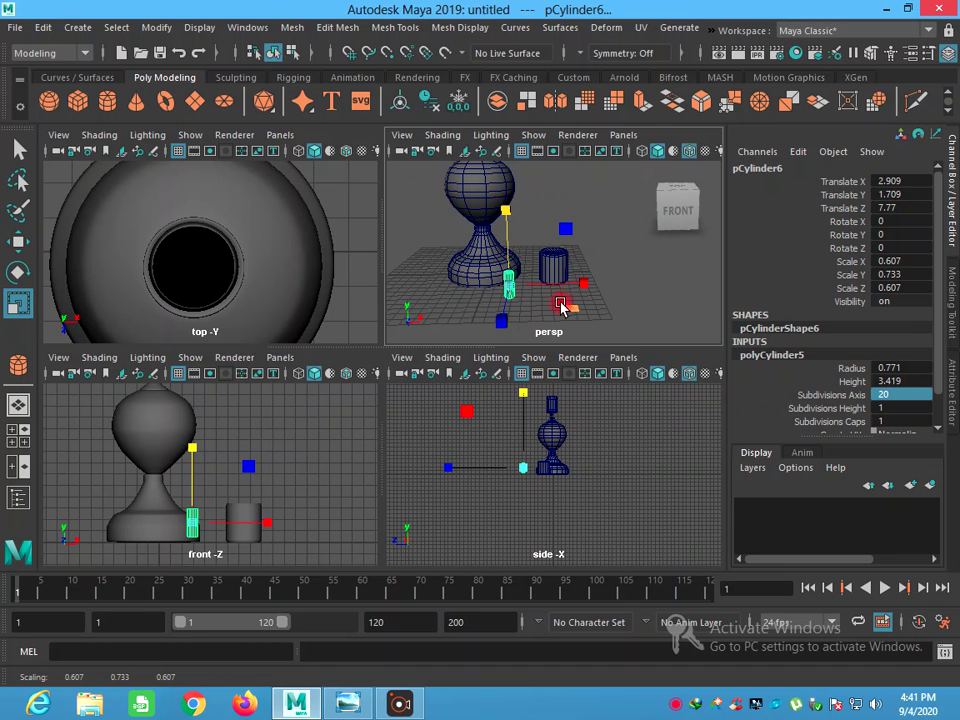
pyautogui.moveTo(585, 287)
pyautogui.mouseDown()
pyautogui.moveTo(509, 305)
pyautogui.moveTo(510, 316)
pyautogui.mouseUp()
pyautogui.scroll(5, 507, 318)
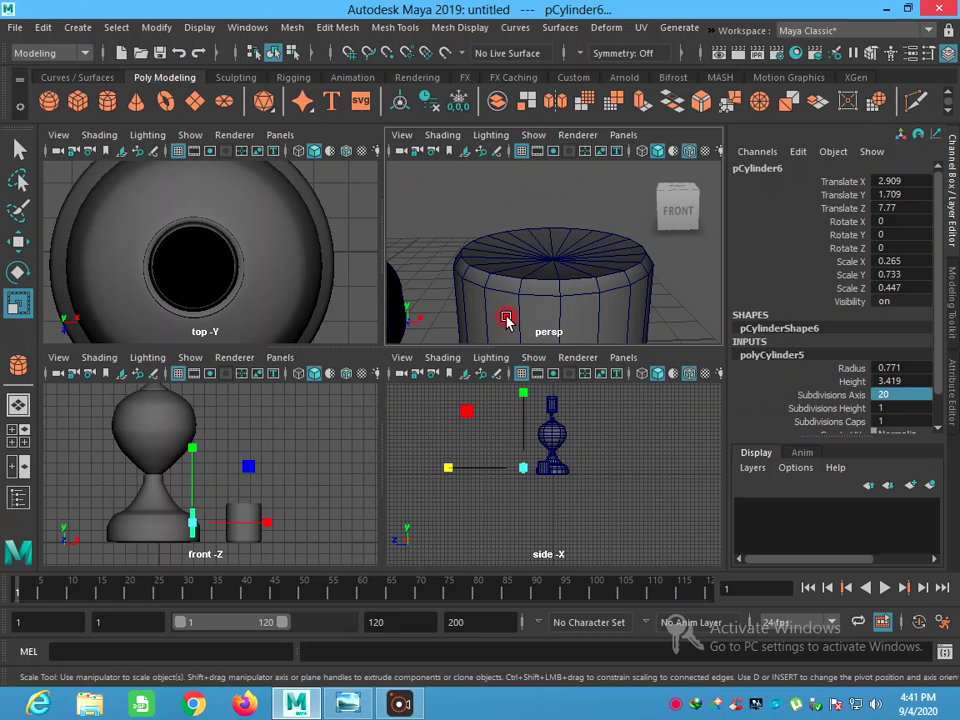
pyautogui.scroll(-5, 433, 311)
pyautogui.press('space')
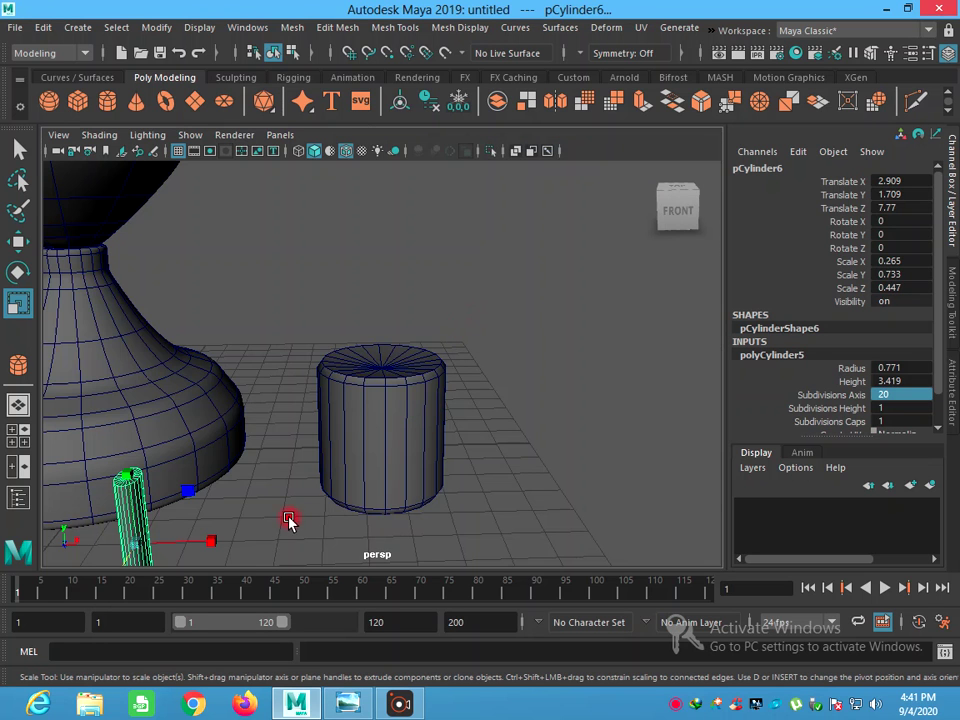
pyautogui.moveTo(209, 547); pyautogui.dragTo(225, 530)
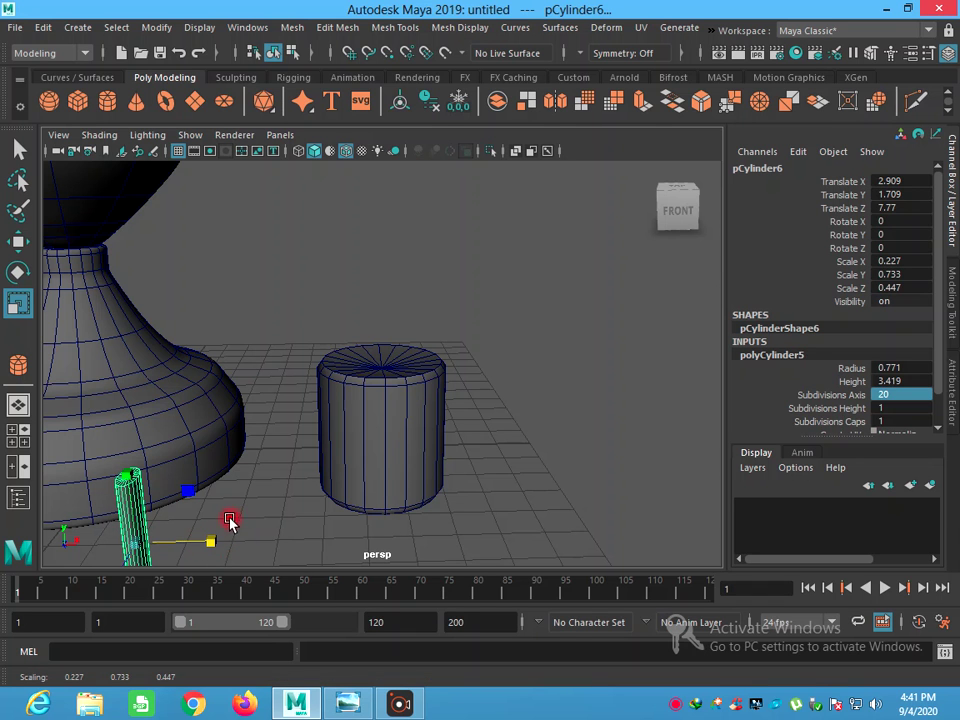
pyautogui.press('a')
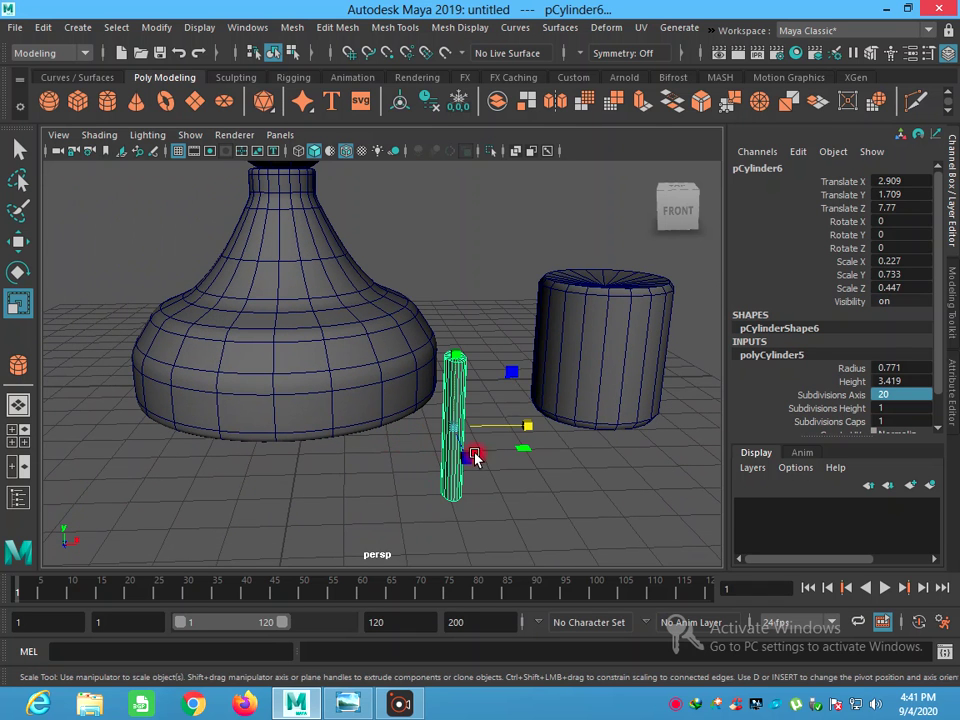
pyautogui.moveTo(480, 461)
pyautogui.mouseDown()
pyautogui.moveTo(456, 418)
pyautogui.moveTo(465, 433)
pyautogui.moveTo(448, 424)
pyautogui.moveTo(471, 473)
pyautogui.moveTo(466, 483)
pyautogui.moveTo(433, 480)
pyautogui.moveTo(422, 521)
pyautogui.moveTo(599, 516)
pyautogui.moveTo(620, 440)
pyautogui.moveTo(634, 437)
pyautogui.moveTo(615, 439)
pyautogui.moveTo(636, 443)
pyautogui.moveTo(604, 508)
pyautogui.moveTo(606, 499)
pyautogui.mouseUp()
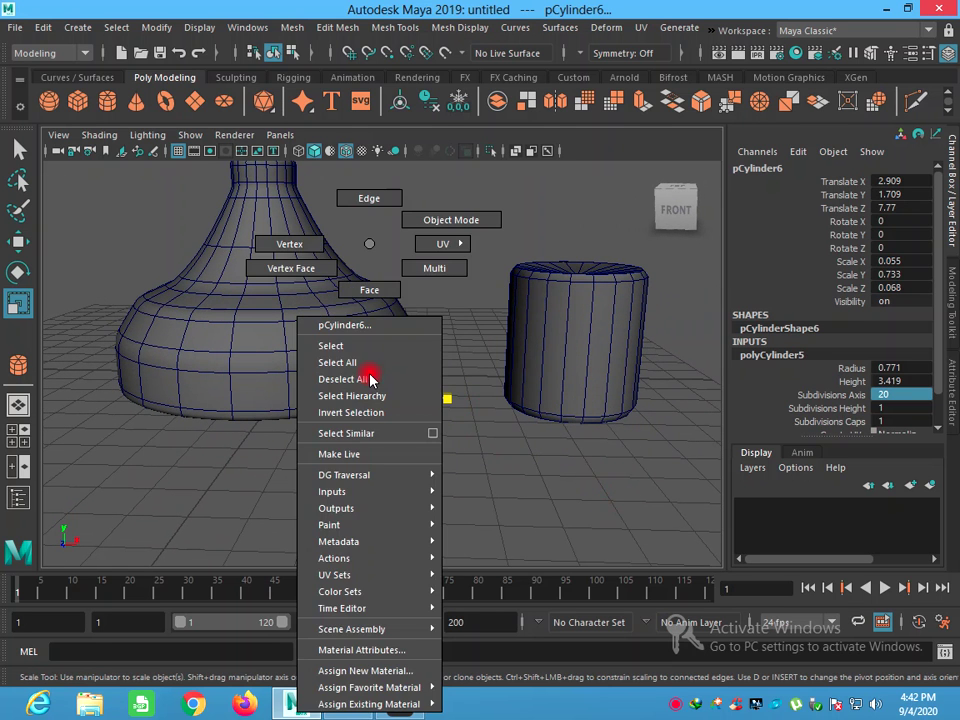
# Cut two edge loops (polySplitRing26, polySplitRing27) across the middle of thin rod pCylinder6
pyautogui.moveTo(366, 376); pyautogui.dragTo(326, 248, button='right')
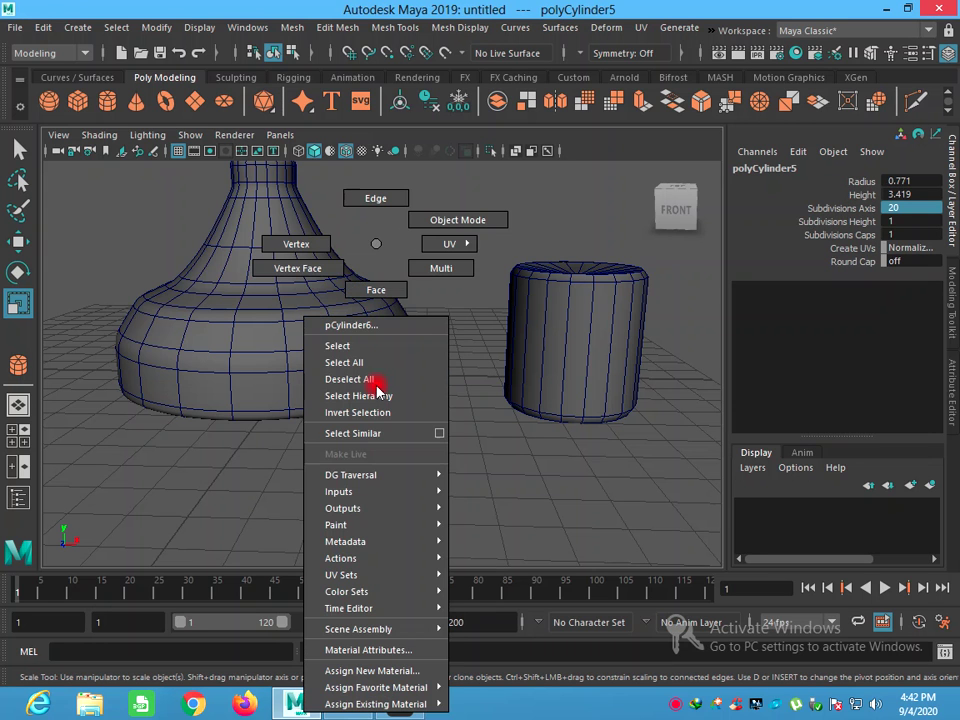
pyautogui.moveTo(376, 390); pyautogui.dragTo(376, 199, button='right')
pyautogui.click(418, 28)
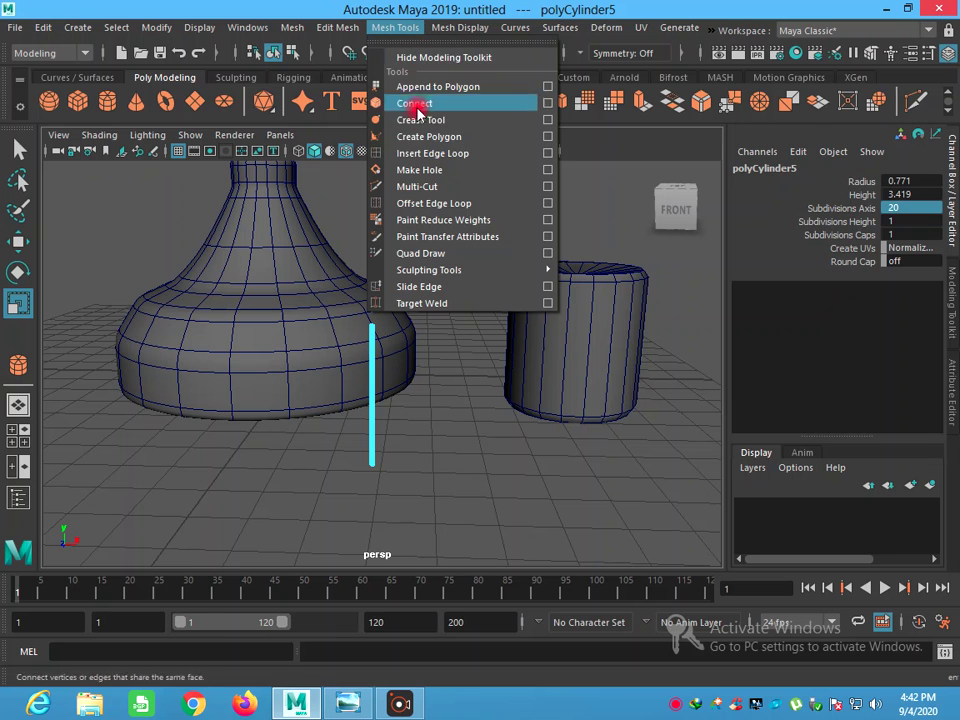
pyautogui.click(422, 152)
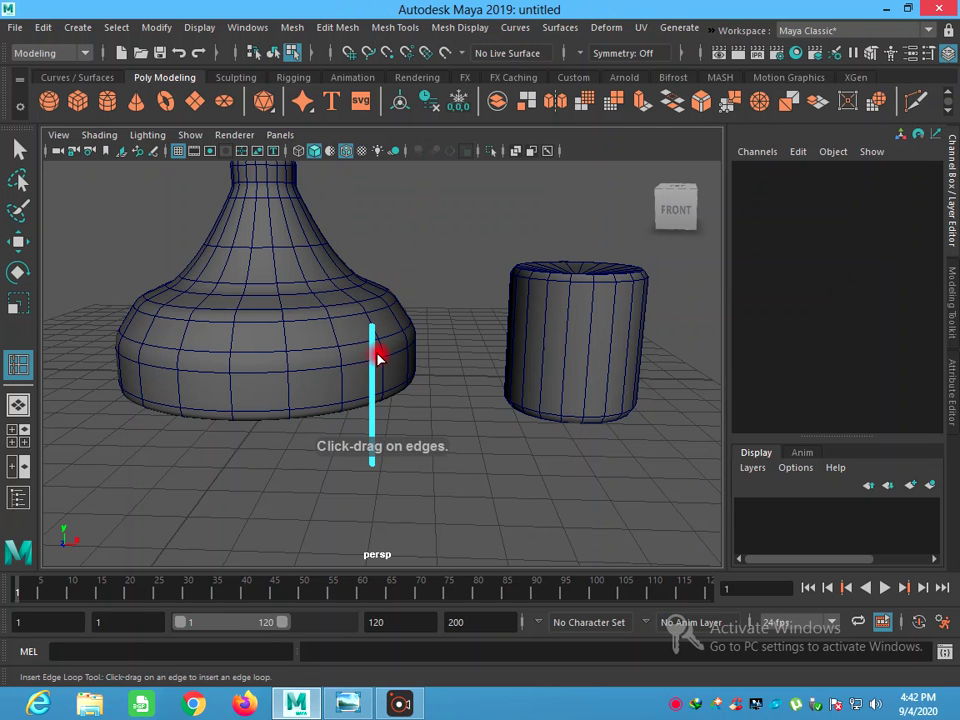
pyautogui.moveTo(372, 370); pyautogui.dragTo(374, 422)
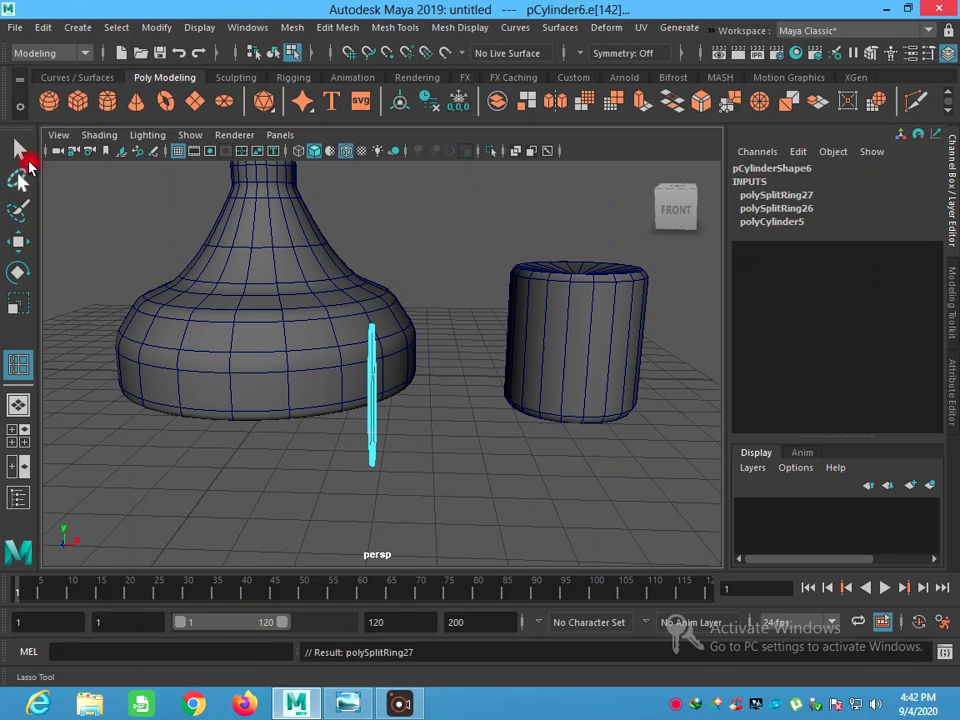
pyautogui.click(19, 148)
pyautogui.click(465, 437)
pyautogui.moveTo(370, 368); pyautogui.dragTo(324, 246, button='right')
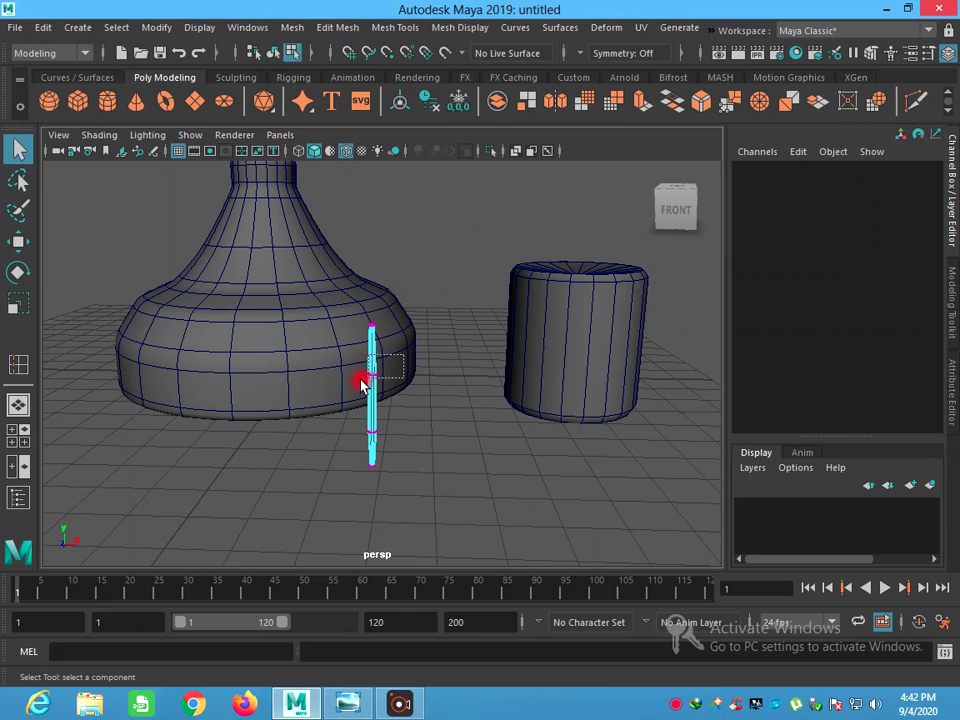
# Pinch the rod's middle vertex ring thinner and shift it sideways to bend the rod
pyautogui.moveTo(362, 385); pyautogui.dragTo(326, 386)
pyautogui.press('r')
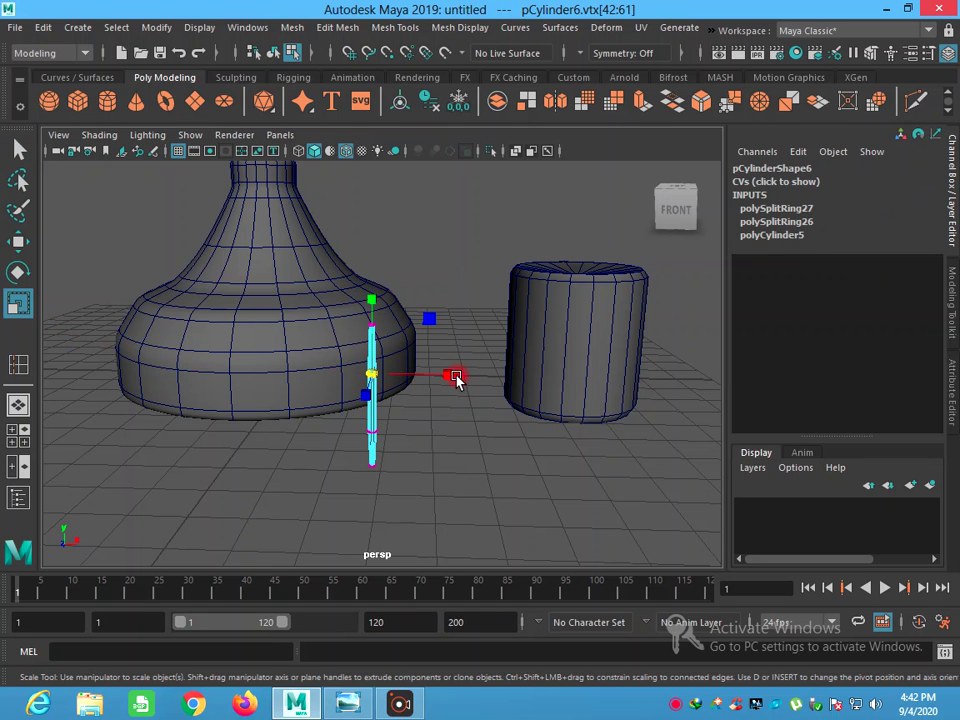
pyautogui.click(459, 378)
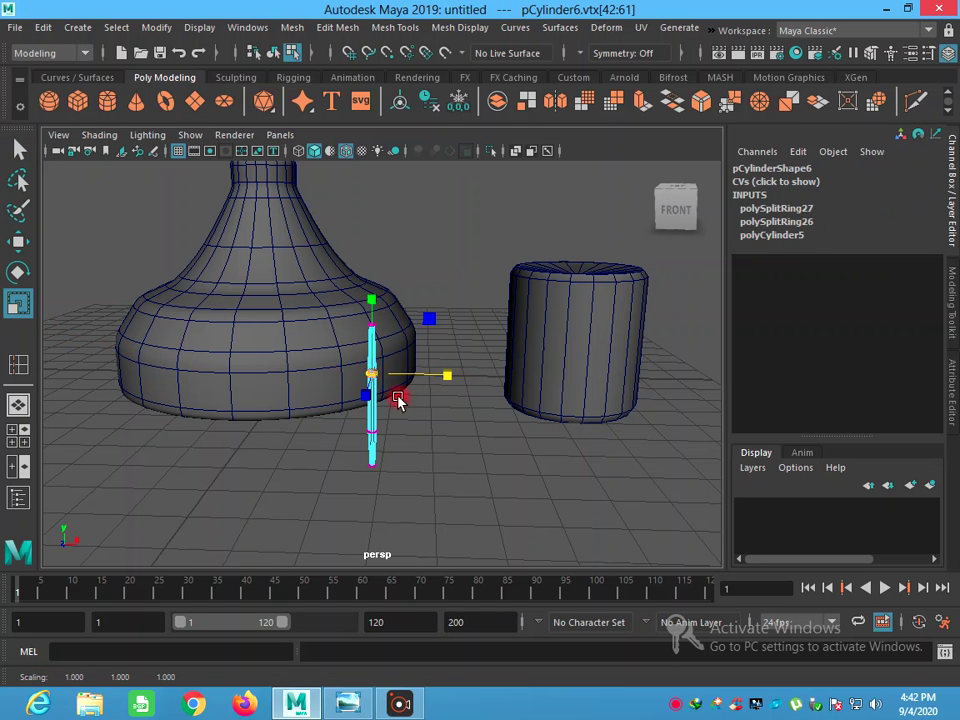
pyautogui.keyDown('alt'); pyautogui.moveTo(376, 376); pyautogui.dragTo(443, 435); pyautogui.keyUp('alt')
pyautogui.moveTo(510, 478); pyautogui.dragTo(528, 513)
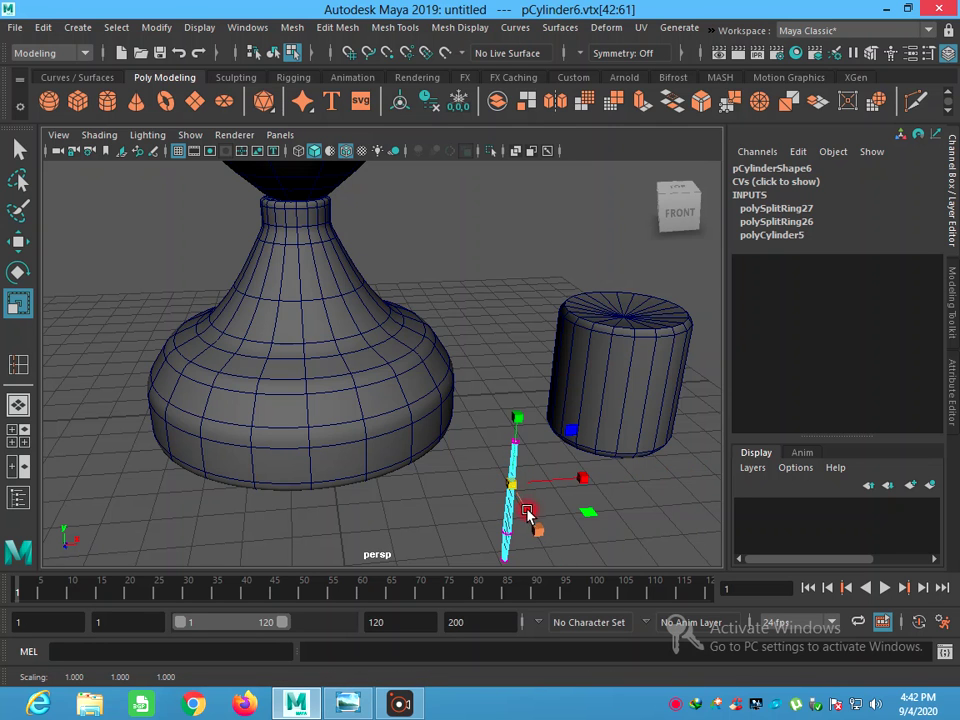
pyautogui.click(18, 241)
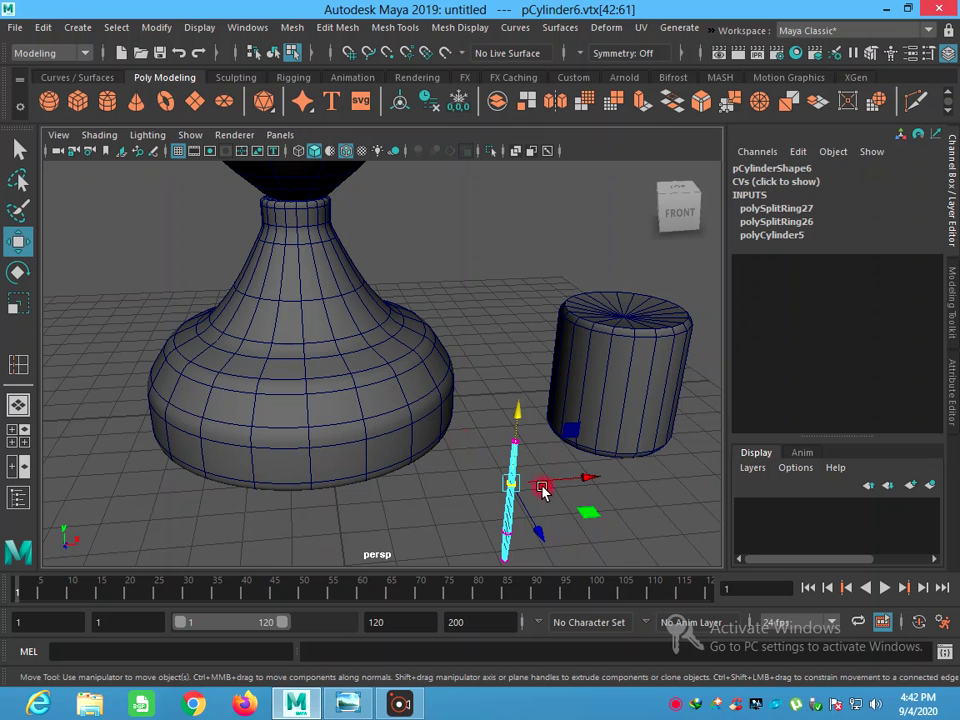
pyautogui.moveTo(567, 487); pyautogui.dragTo(537, 446)
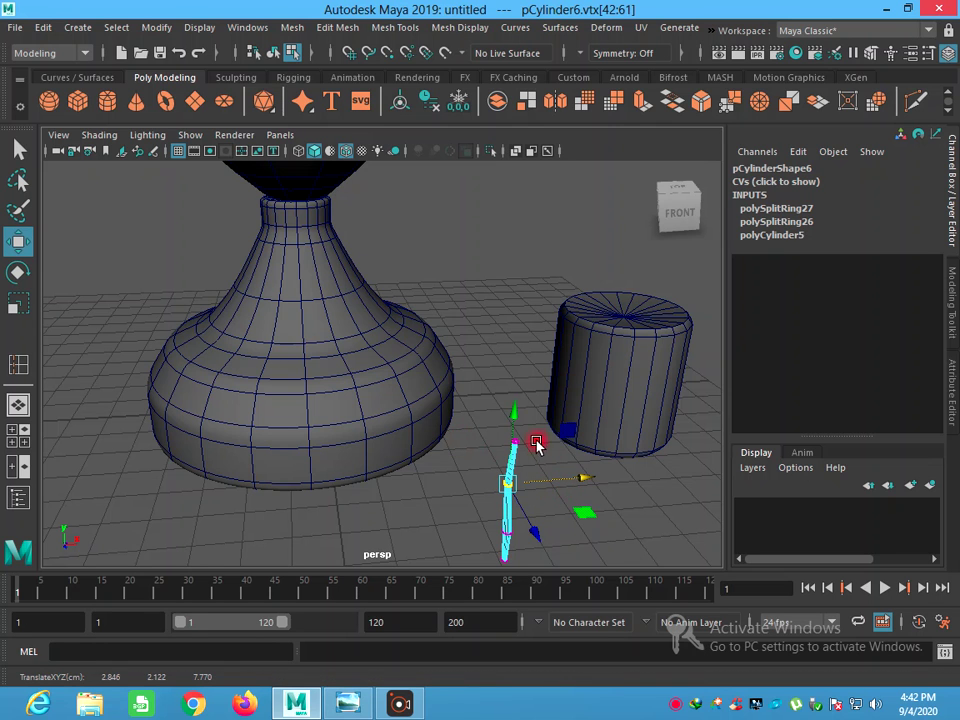
# Shrink the rod's top vertex ring and shift it sideways, then return to Object Mode
pyautogui.press('Up')
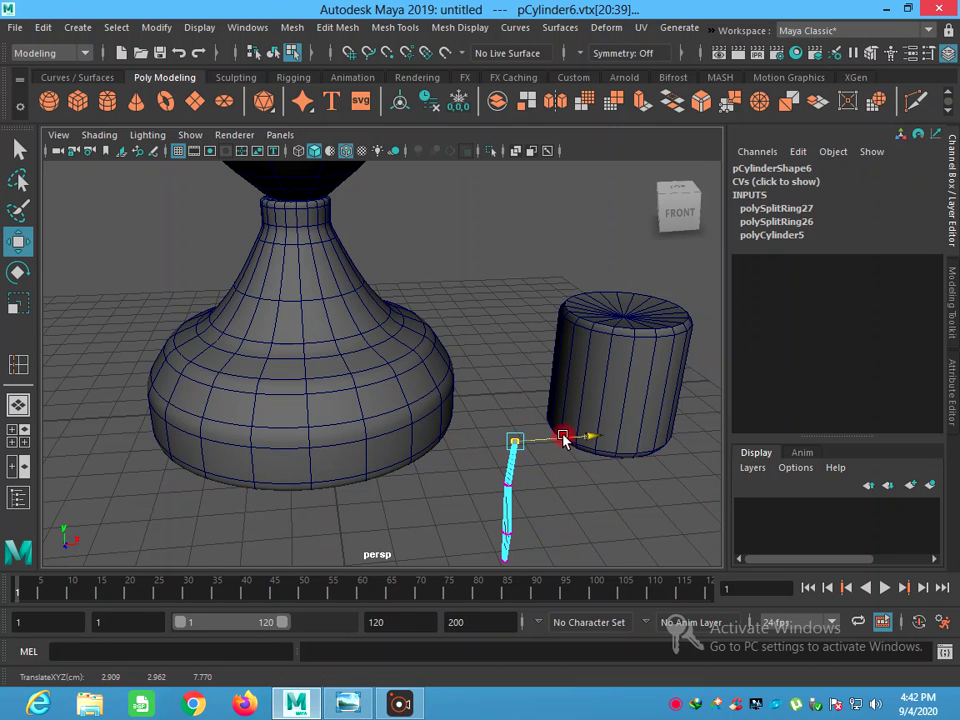
pyautogui.moveTo(555, 521)
pyautogui.keyDown('alt'); pyautogui.mouseDown()
pyautogui.moveTo(474, 380)
pyautogui.moveTo(449, 393)
pyautogui.mouseUp(); pyautogui.keyUp('alt')
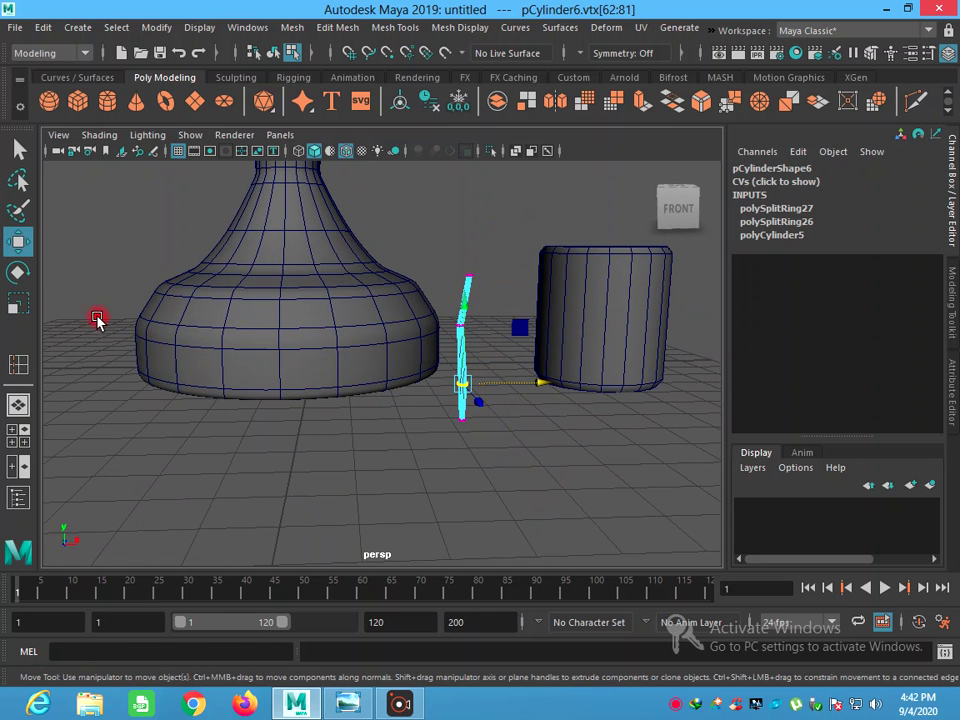
pyautogui.click(27, 298)
pyautogui.moveTo(536, 381)
pyautogui.mouseDown()
pyautogui.moveTo(483, 386)
pyautogui.moveTo(549, 465)
pyautogui.mouseUp()
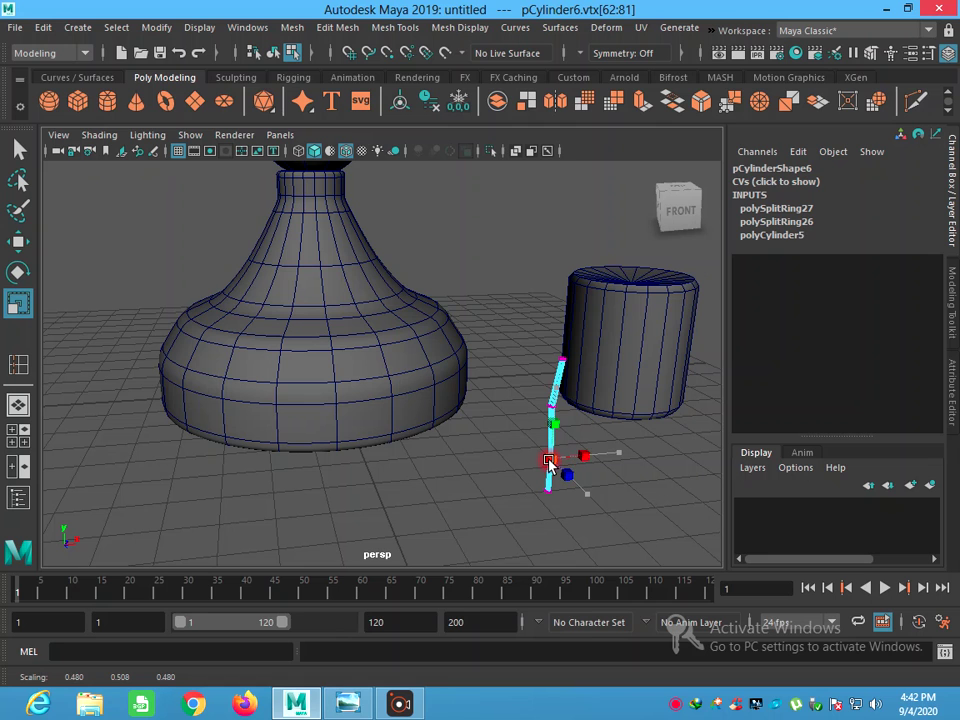
pyautogui.moveTo(548, 462); pyautogui.dragTo(548, 462)
pyautogui.click(18, 244)
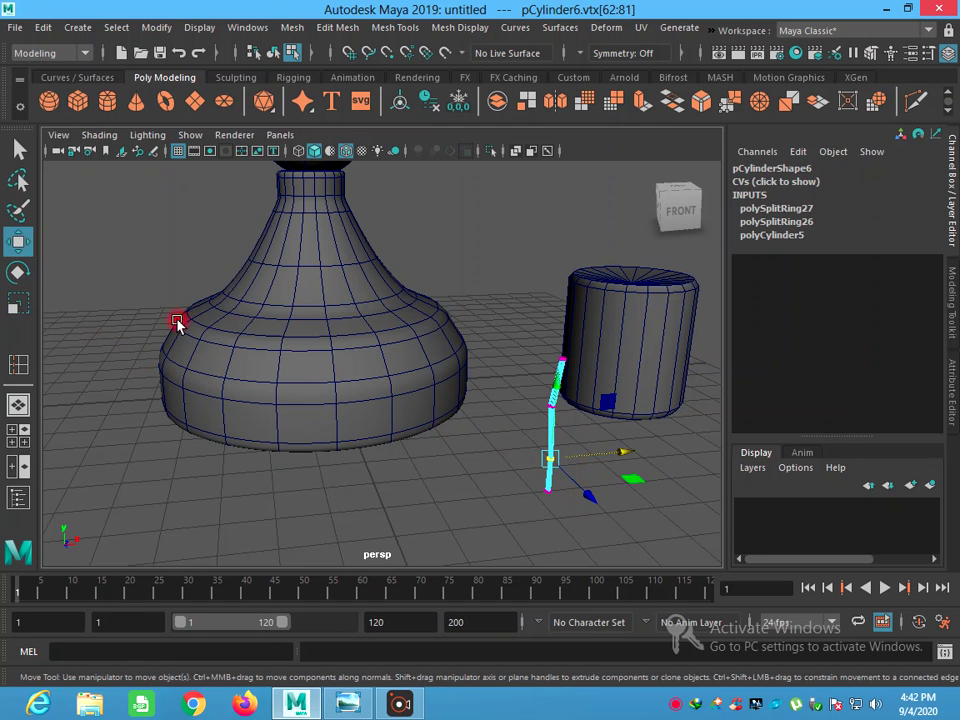
pyautogui.moveTo(600, 459)
pyautogui.mouseDown()
pyautogui.moveTo(606, 454)
pyautogui.moveTo(594, 528)
pyautogui.moveTo(505, 458)
pyautogui.mouseUp()
pyautogui.click(28, 155)
pyautogui.moveTo(272, 394); pyautogui.dragTo(388, 228, button='right')
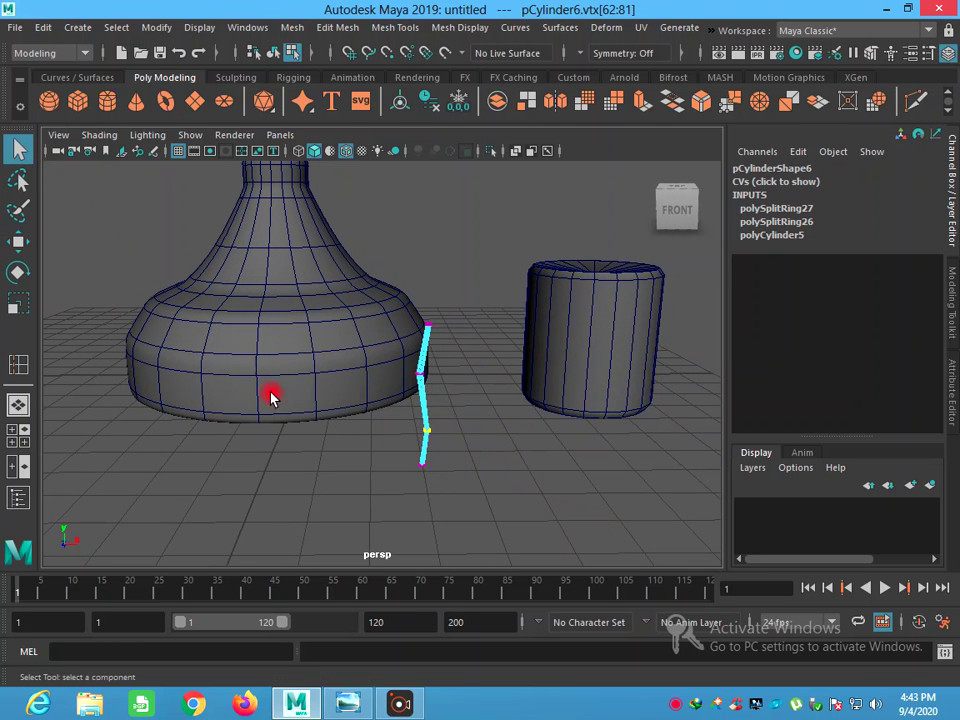
# Stand the bent wick rod centred on top of the small cylinder
pyautogui.click(525, 514)
pyautogui.click(422, 401)
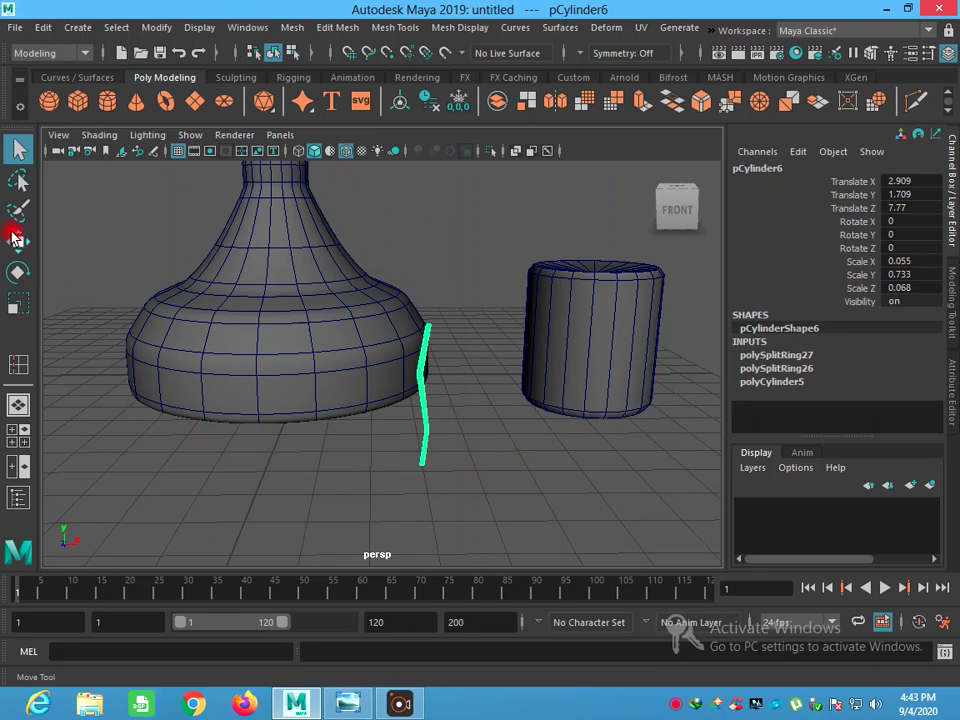
pyautogui.press('w')
pyautogui.moveTo(468, 396)
pyautogui.mouseDown()
pyautogui.moveTo(622, 405)
pyautogui.moveTo(563, 321)
pyautogui.moveTo(581, 343)
pyautogui.moveTo(638, 356)
pyautogui.moveTo(598, 228)
pyautogui.moveTo(574, 377)
pyautogui.mouseUp()
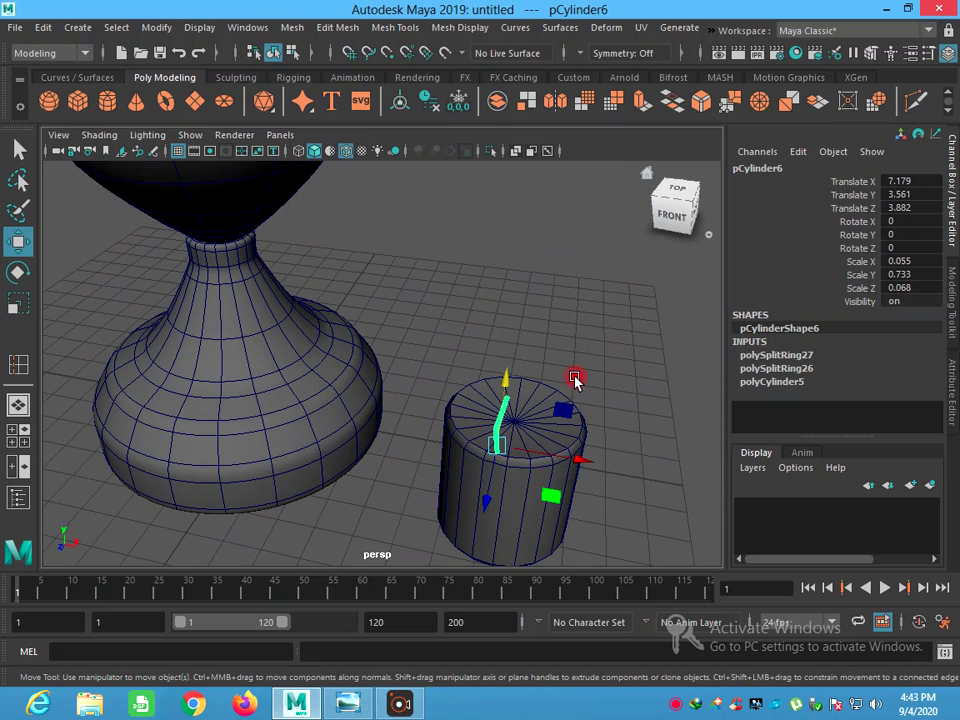
pyautogui.moveTo(489, 497)
pyautogui.mouseDown()
pyautogui.moveTo(504, 454)
pyautogui.moveTo(512, 456)
pyautogui.mouseUp()
pyautogui.moveTo(568, 418)
pyautogui.mouseDown()
pyautogui.moveTo(551, 474)
pyautogui.moveTo(534, 484)
pyautogui.moveTo(568, 454)
pyautogui.moveTo(574, 461)
pyautogui.moveTo(555, 453)
pyautogui.mouseUp()
# Raise the cylinder and wick together to X -9.116, Y 7.908
pyautogui.click(518, 280)
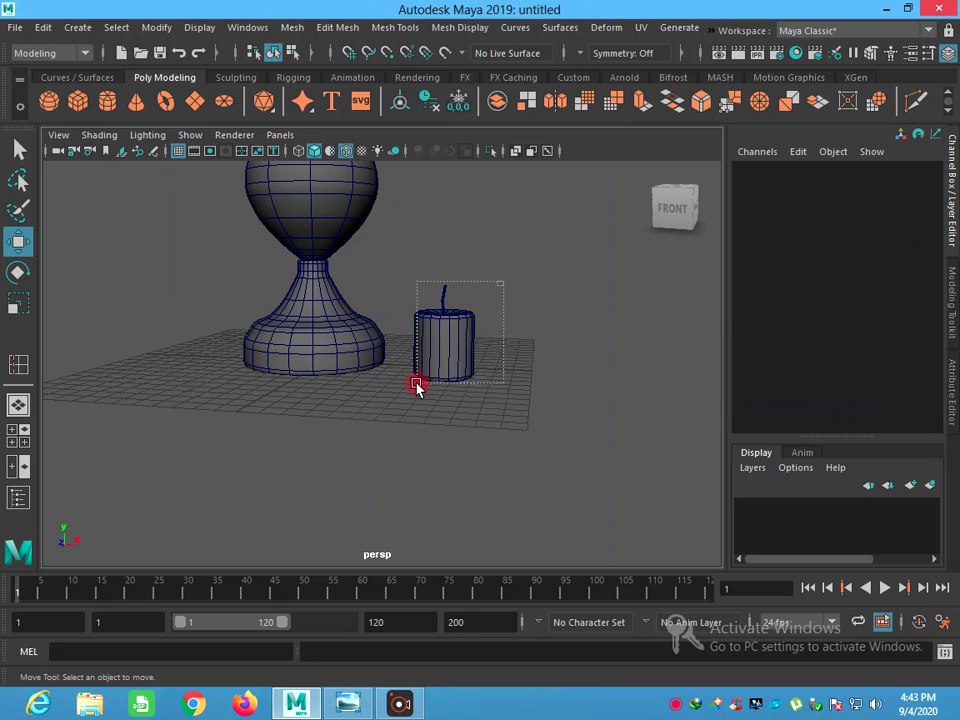
pyautogui.click(417, 388)
pyautogui.moveTo(418, 384)
pyautogui.keyDown('alt'); pyautogui.mouseDown()
pyautogui.moveTo(422, 266)
pyautogui.moveTo(400, 357)
pyautogui.moveTo(456, 505)
pyautogui.mouseUp(); pyautogui.keyUp('alt')
# Slide the cylinder and wick beside the lamp, group them as group1, and scale to 0.727
pyautogui.moveTo(578, 456)
pyautogui.mouseDown()
pyautogui.moveTo(517, 458)
pyautogui.moveTo(322, 500)
pyautogui.mouseUp()
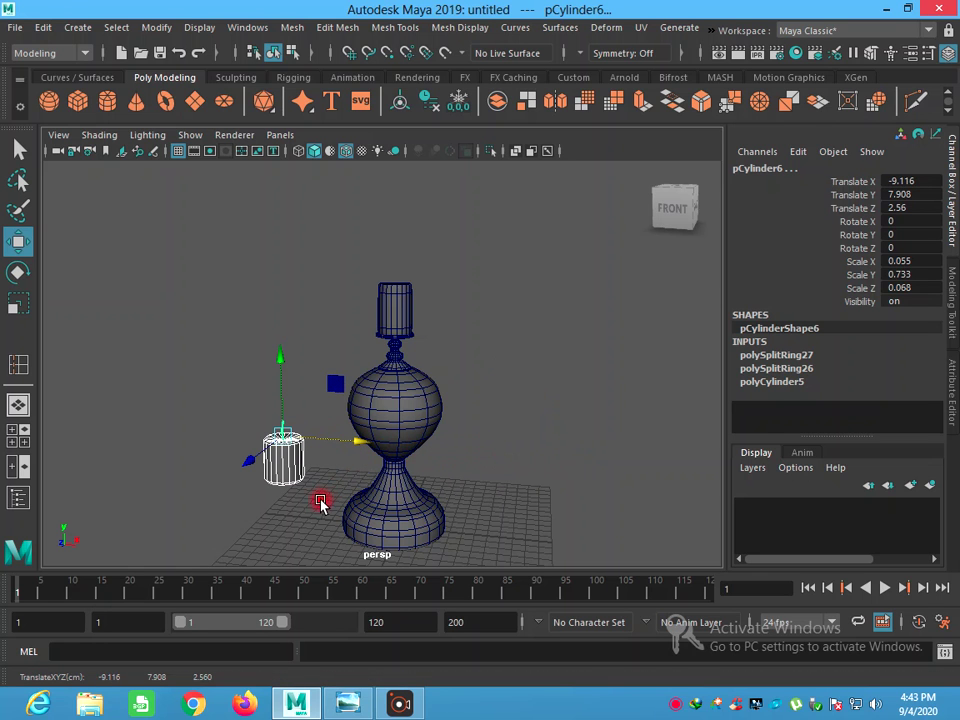
pyautogui.click(18, 304)
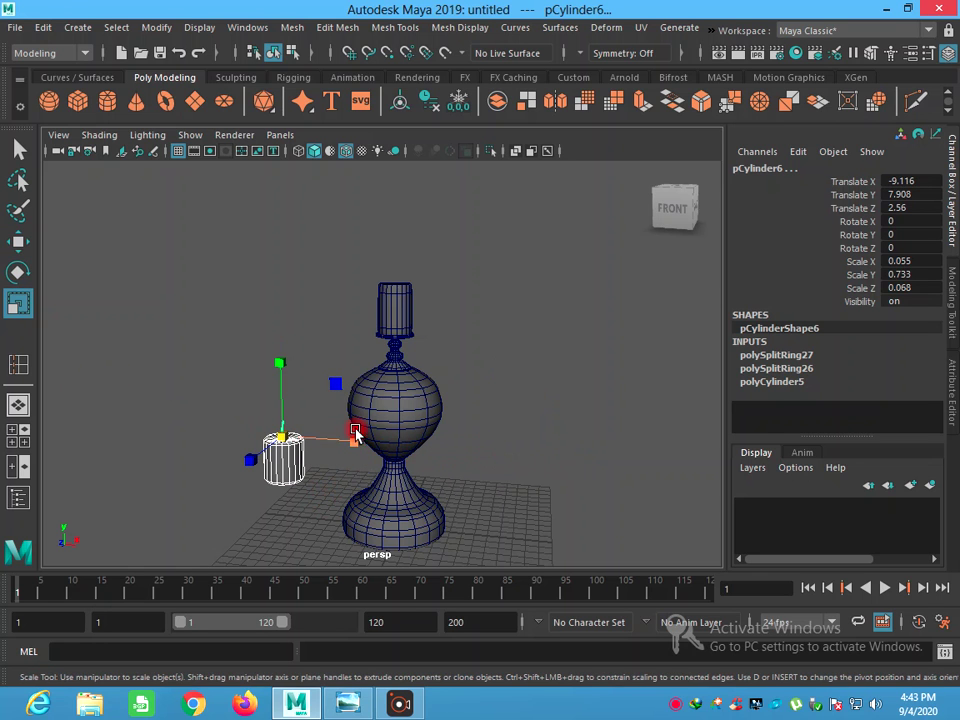
pyautogui.click(75, 27)
pyautogui.moveTo(43, 27)
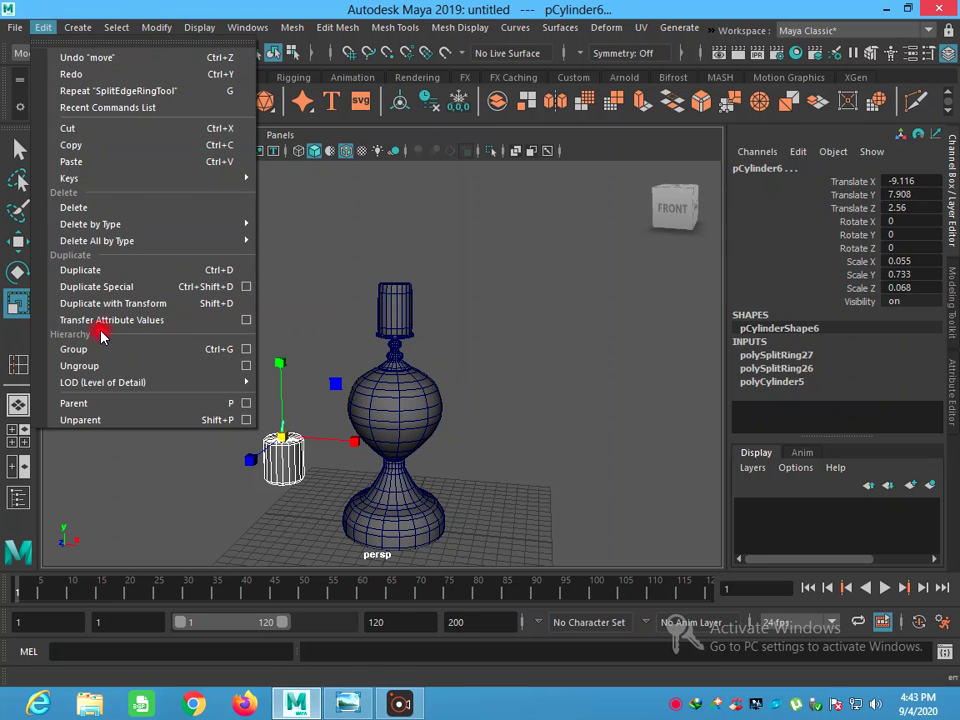
pyautogui.click(100, 350)
pyautogui.moveTo(478, 536); pyautogui.dragTo(354, 530)
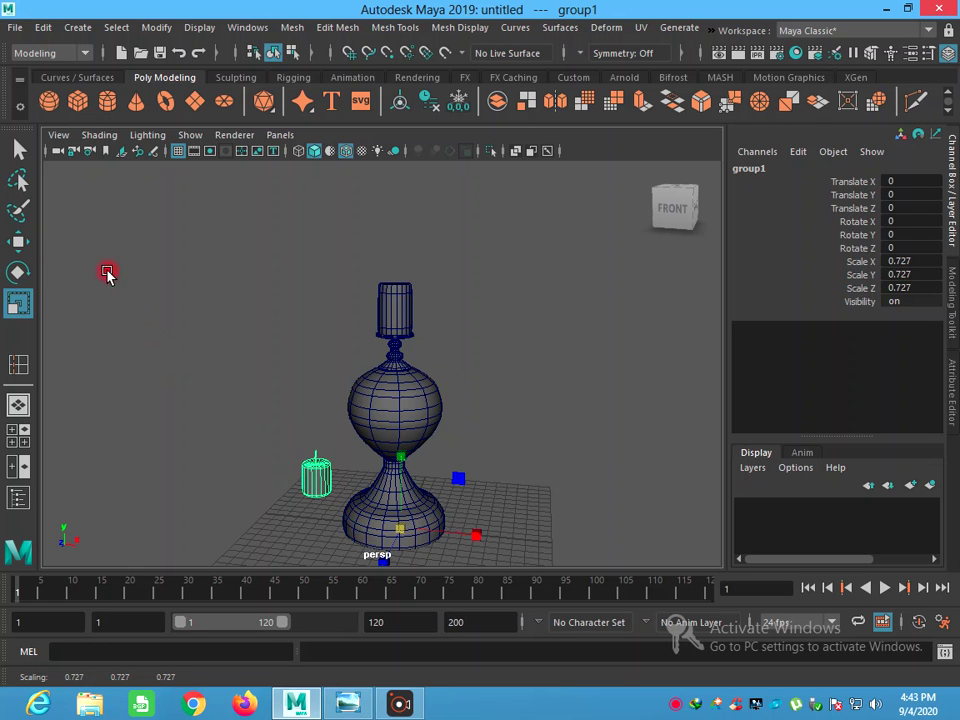
# Lift group1 to Y 15.192 and slide it along X toward the lamp top
pyautogui.click(28, 240)
pyautogui.moveTo(403, 484)
pyautogui.mouseDown()
pyautogui.moveTo(418, 300)
pyautogui.moveTo(462, 348)
pyautogui.moveTo(541, 357)
pyautogui.mouseUp()
pyautogui.moveTo(463, 396)
pyautogui.keyDown('alt'); pyautogui.mouseDown()
pyautogui.moveTo(403, 420)
pyautogui.moveTo(385, 472)
pyautogui.moveTo(465, 521)
pyautogui.moveTo(349, 507)
pyautogui.moveTo(388, 317)
pyautogui.mouseUp(); pyautogui.keyUp('alt')
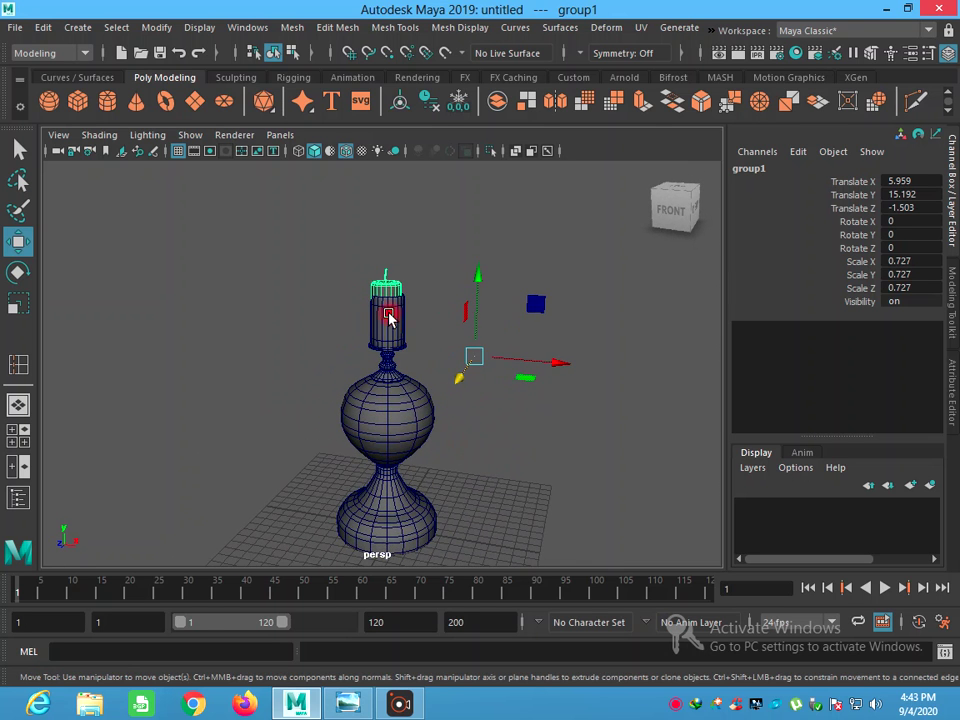
pyautogui.scroll(2, 395, 275)
pyautogui.scroll(1, 397, 285)
pyautogui.scroll(2, 395, 310)
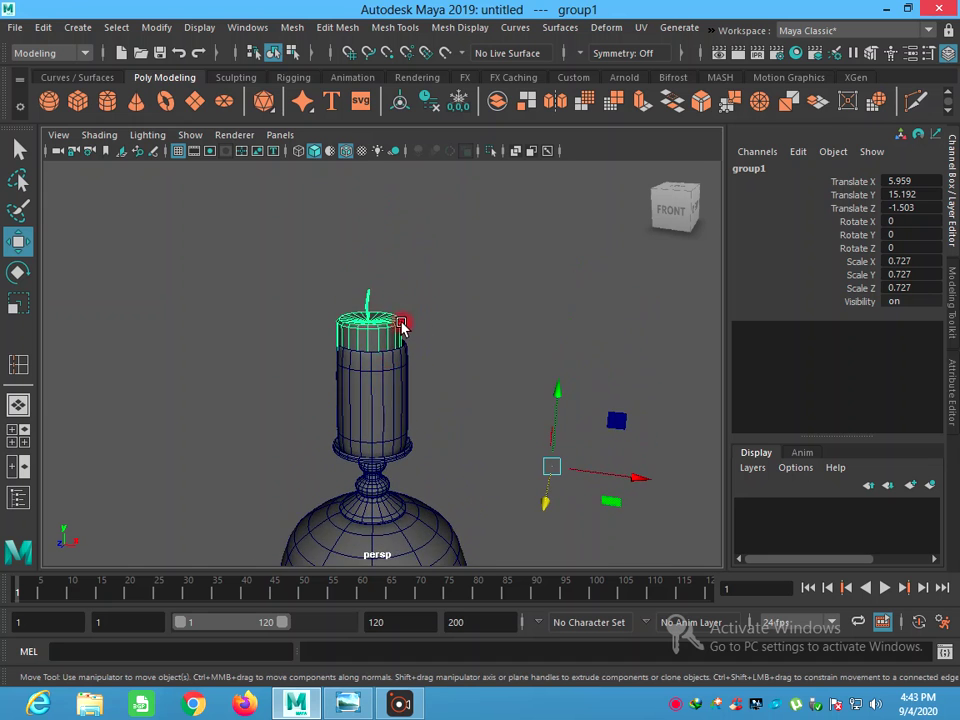
pyautogui.scroll(1, 400, 325)
pyautogui.scroll(-2, 326, 331)
# Scale group1 down to 0.42 and centre it on the chimney at X 3.474, Z -1.008
pyautogui.click(20, 302)
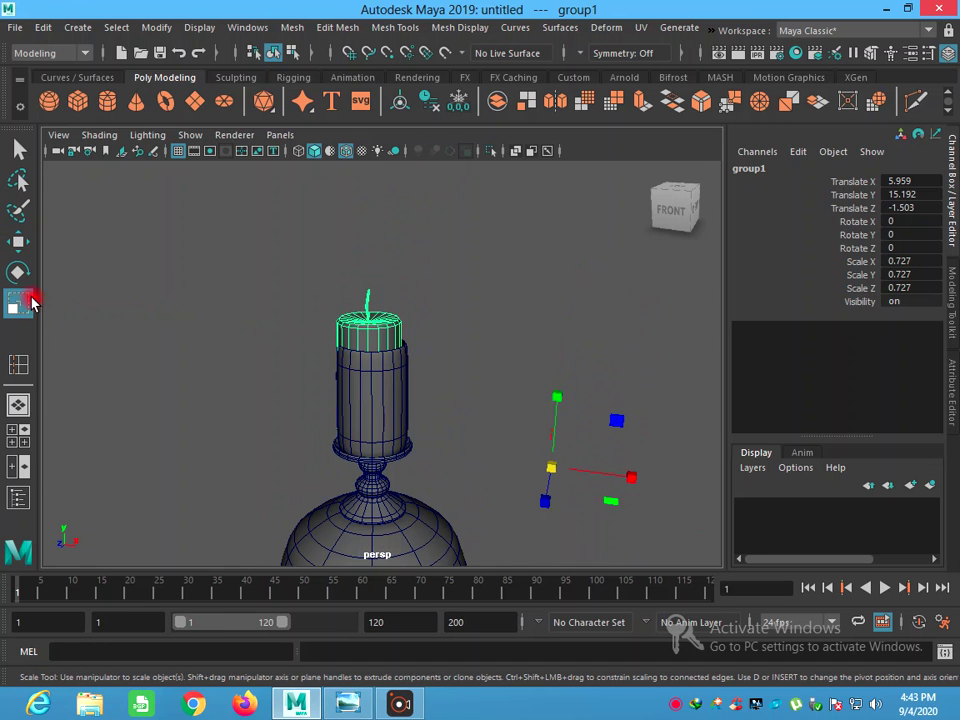
pyautogui.moveTo(637, 486)
pyautogui.mouseDown()
pyautogui.moveTo(561, 471)
pyautogui.moveTo(451, 484)
pyautogui.mouseUp()
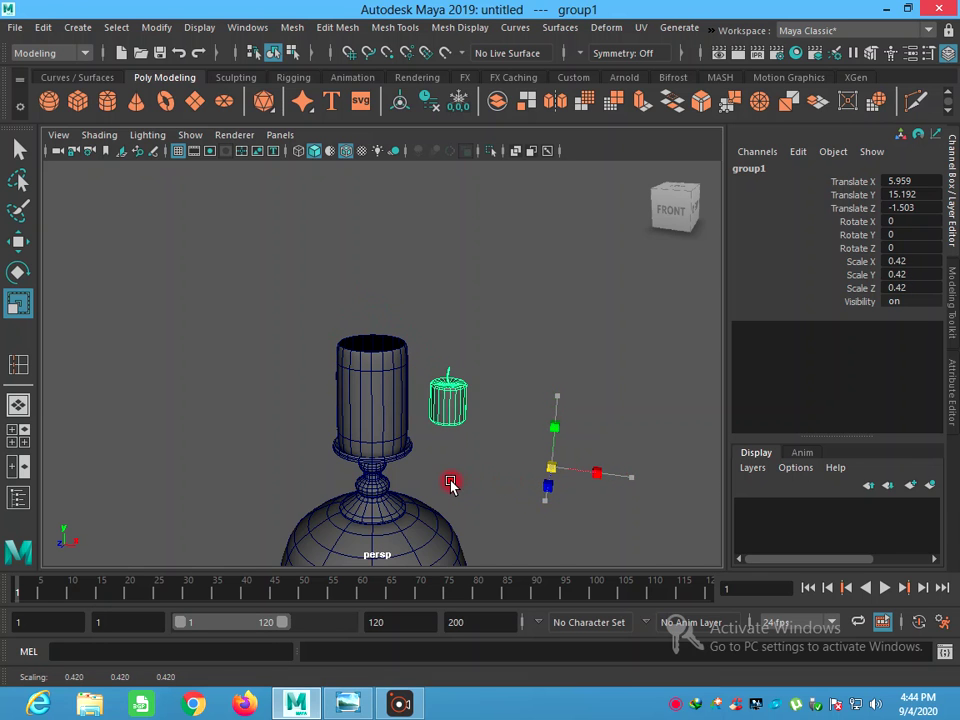
pyautogui.click(18, 241)
pyautogui.moveTo(591, 468)
pyautogui.mouseDown()
pyautogui.moveTo(482, 441)
pyautogui.moveTo(332, 471)
pyautogui.mouseUp()
pyautogui.moveTo(246, 508)
pyautogui.mouseDown()
pyautogui.moveTo(230, 512)
pyautogui.moveTo(291, 476)
pyautogui.moveTo(360, 463)
pyautogui.moveTo(356, 491)
pyautogui.moveTo(399, 480)
pyautogui.moveTo(433, 512)
pyautogui.moveTo(395, 481)
pyautogui.mouseUp()
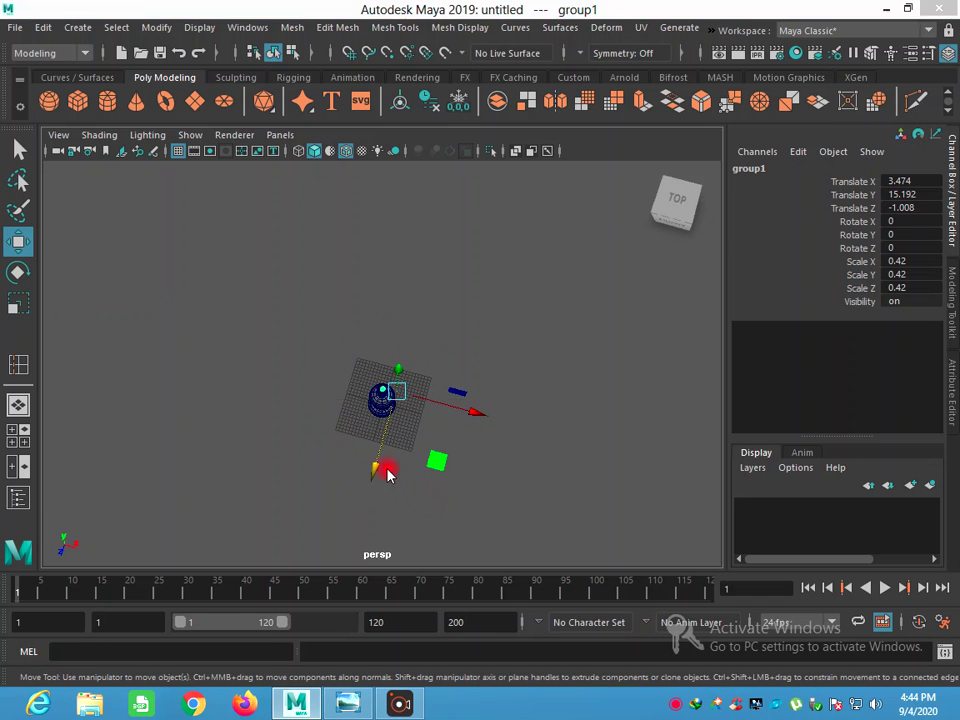
# Recentre group1 over the chimney opening at X 3.362, Z -0.642 from the top view
pyautogui.press('space')
pyautogui.press('space')
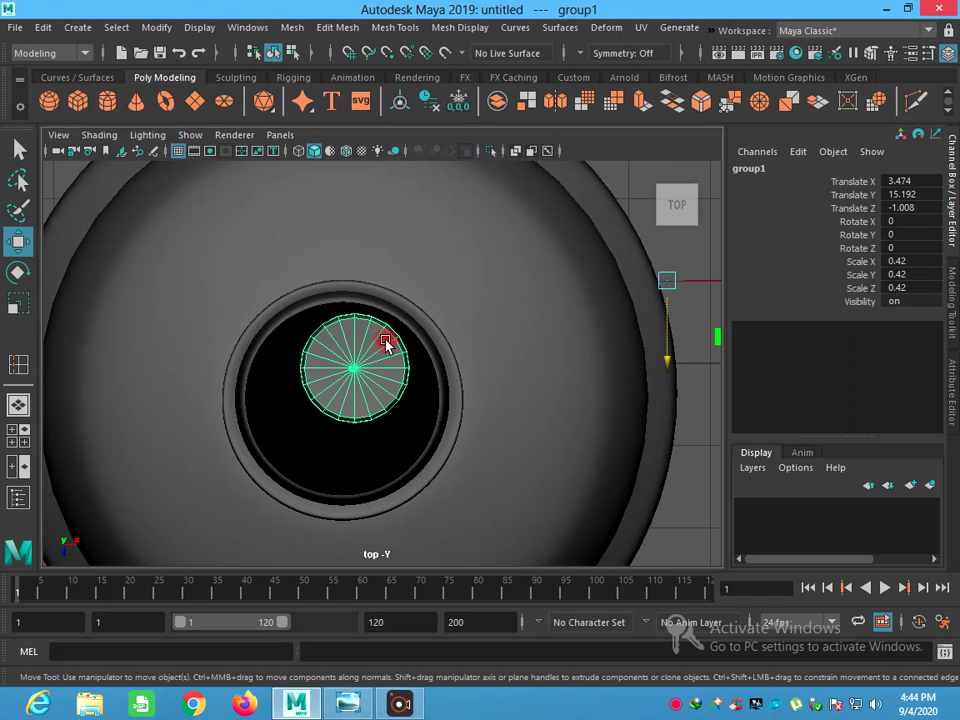
pyautogui.moveTo(677, 320)
pyautogui.mouseDown()
pyautogui.moveTo(671, 350)
pyautogui.moveTo(701, 311)
pyautogui.moveTo(692, 313)
pyautogui.mouseUp()
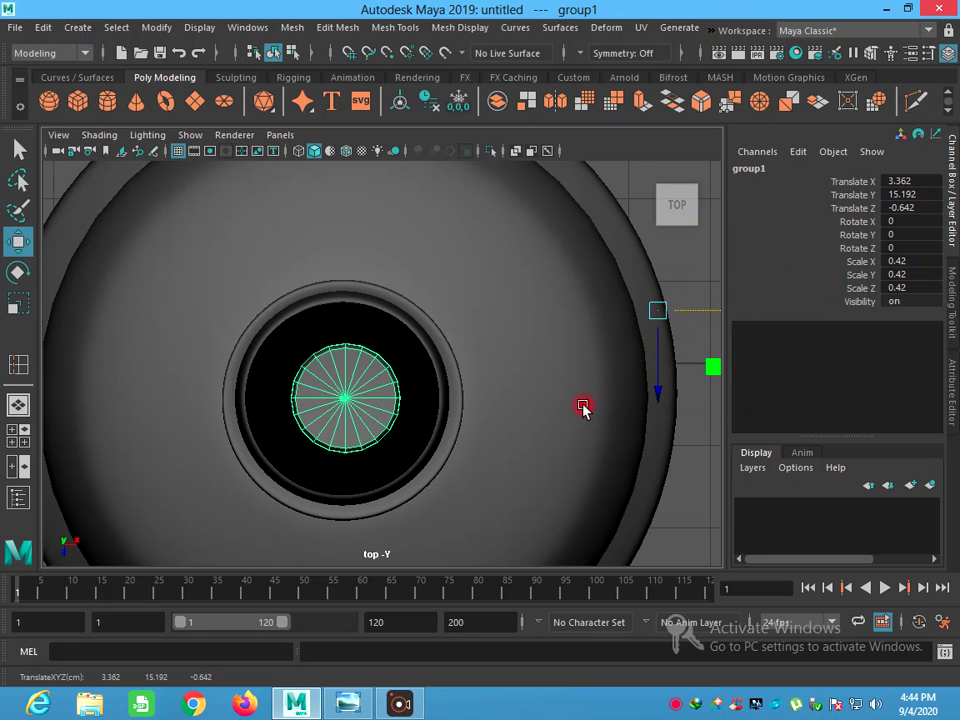
pyautogui.press('space')
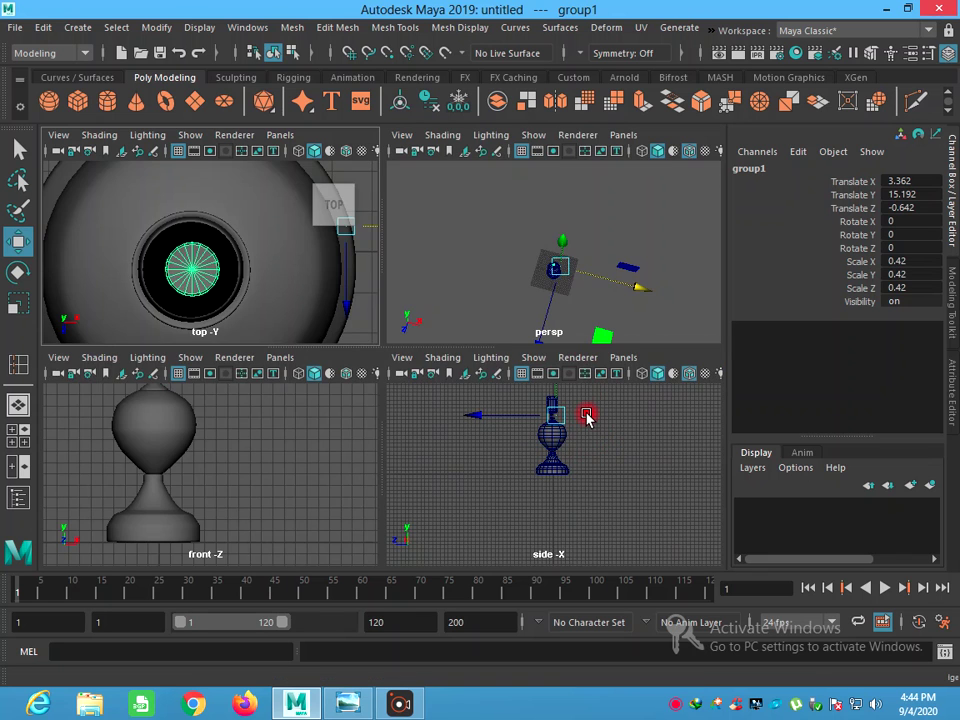
# Maximize the side view and zoom in on the lamp's top cylinder and neck
pyautogui.press('space')
pyautogui.keyDown('alt'); pyautogui.moveTo(439, 279); pyautogui.dragTo(465, 405, button='middle'); pyautogui.keyUp('alt')
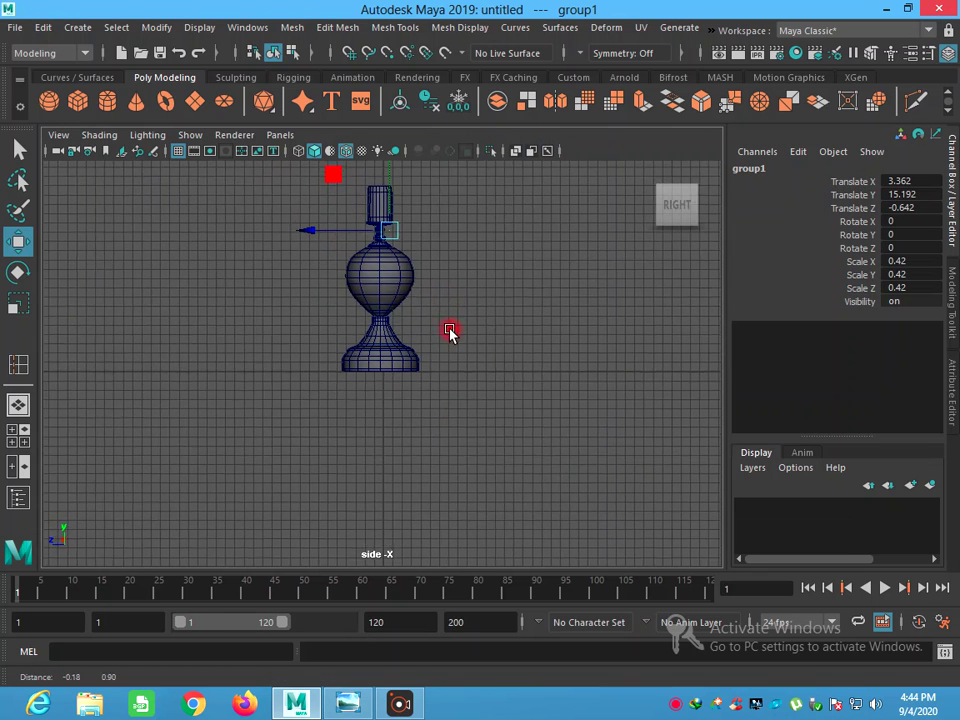
pyautogui.scroll(2, 465, 405)
pyautogui.scroll(1, 435, 334)
pyautogui.scroll(2, 563, 360)
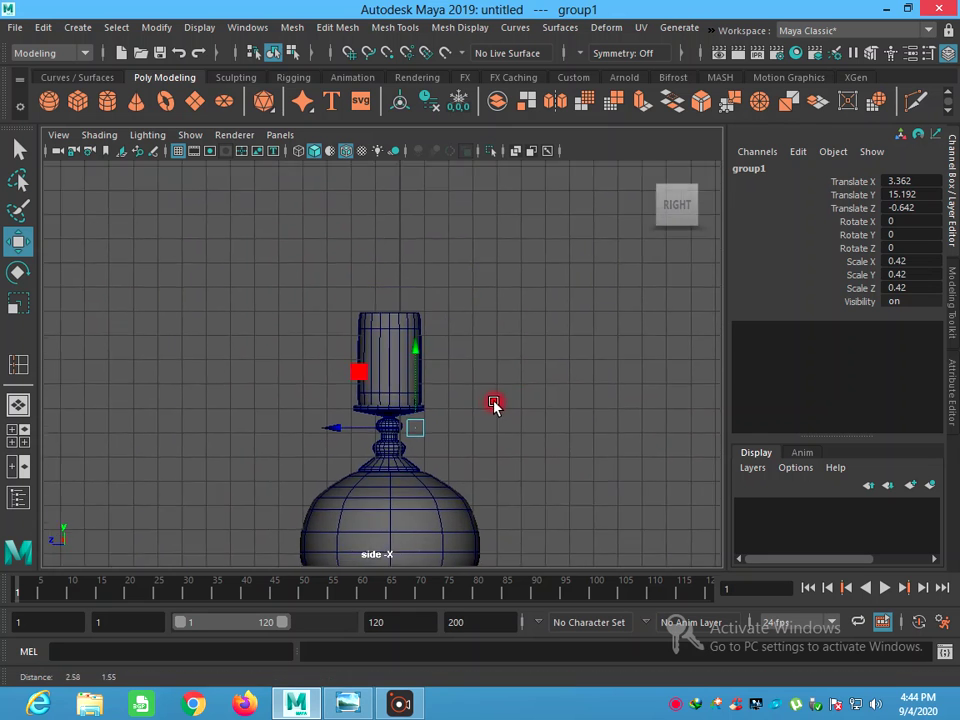
pyautogui.scroll(2, 463, 349)
pyautogui.scroll(1, 251, 298)
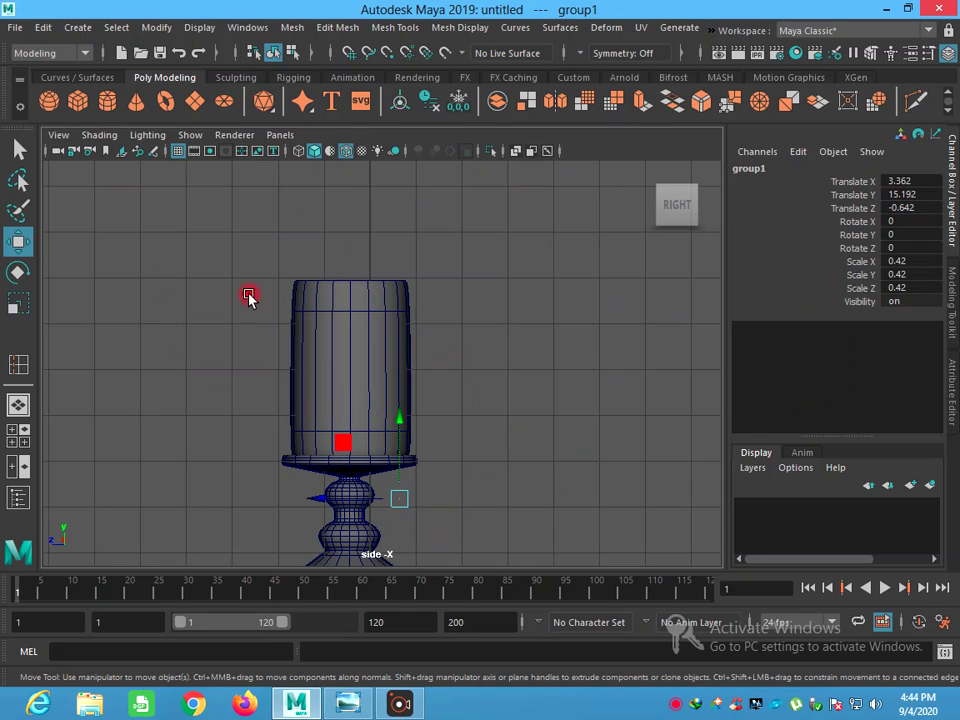
pyautogui.click(103, 136)
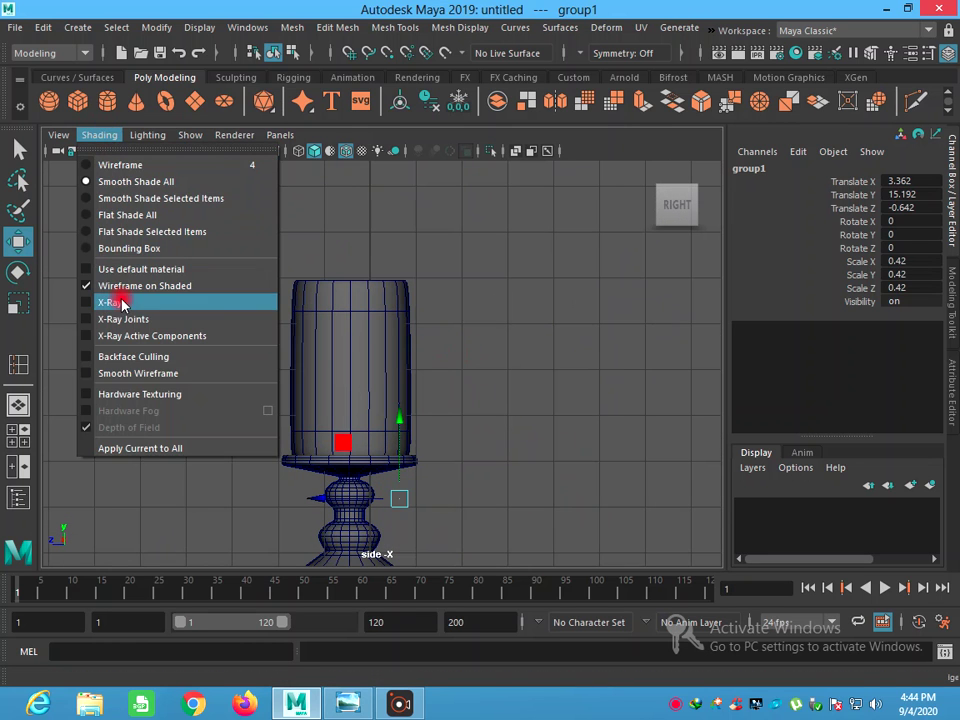
# Turn on X-Ray shading and lower group1 to Y 14.266 inside the chimney base
pyautogui.click(122, 302)
pyautogui.moveTo(398, 437); pyautogui.dragTo(403, 482)
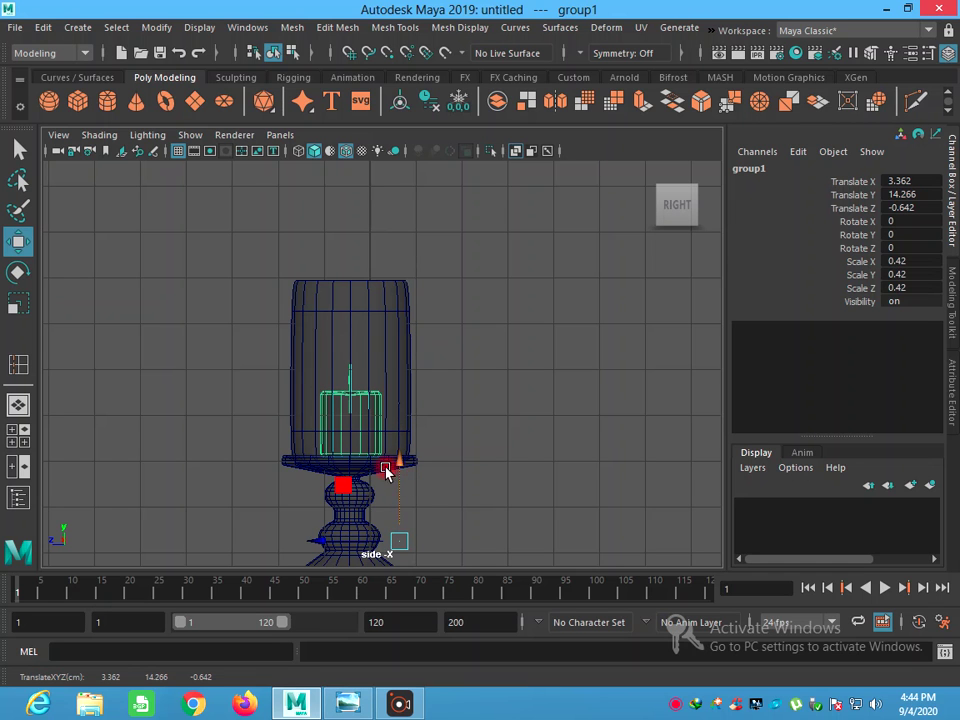
pyautogui.scroll(3, 349, 355)
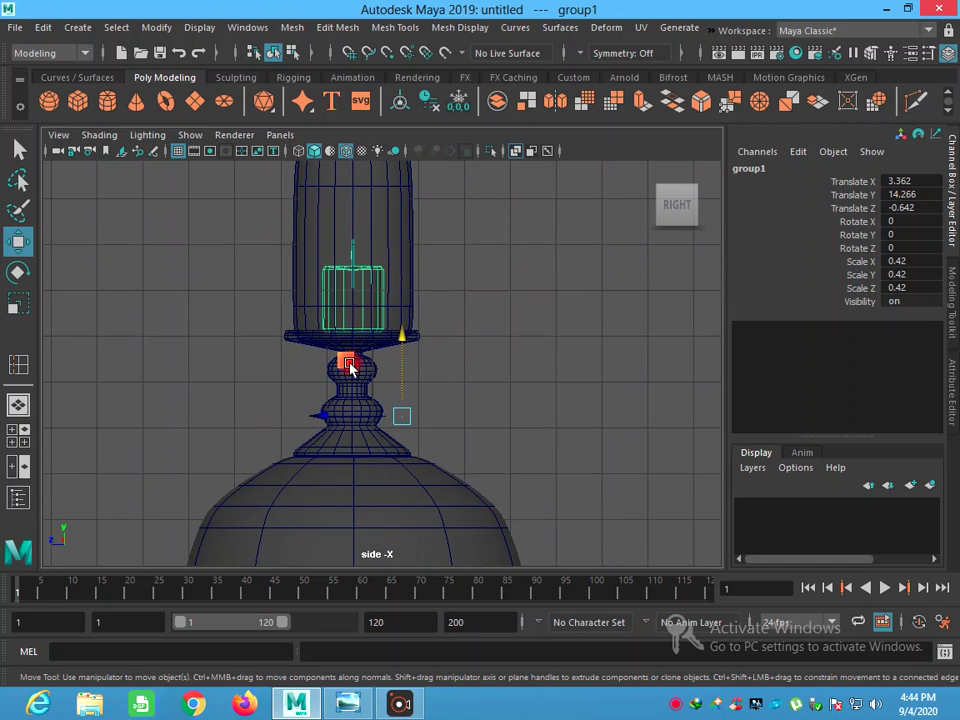
pyautogui.scroll(1, 349, 360)
pyautogui.moveTo(344, 308); pyautogui.dragTo(284, 250, button='right')
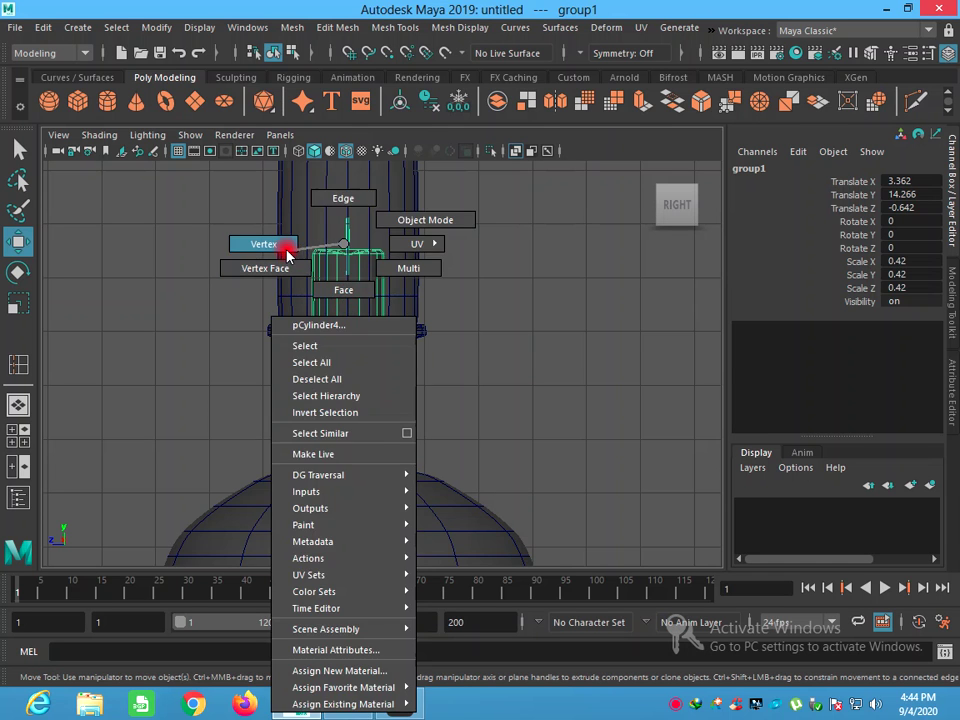
pyautogui.click(533, 403)
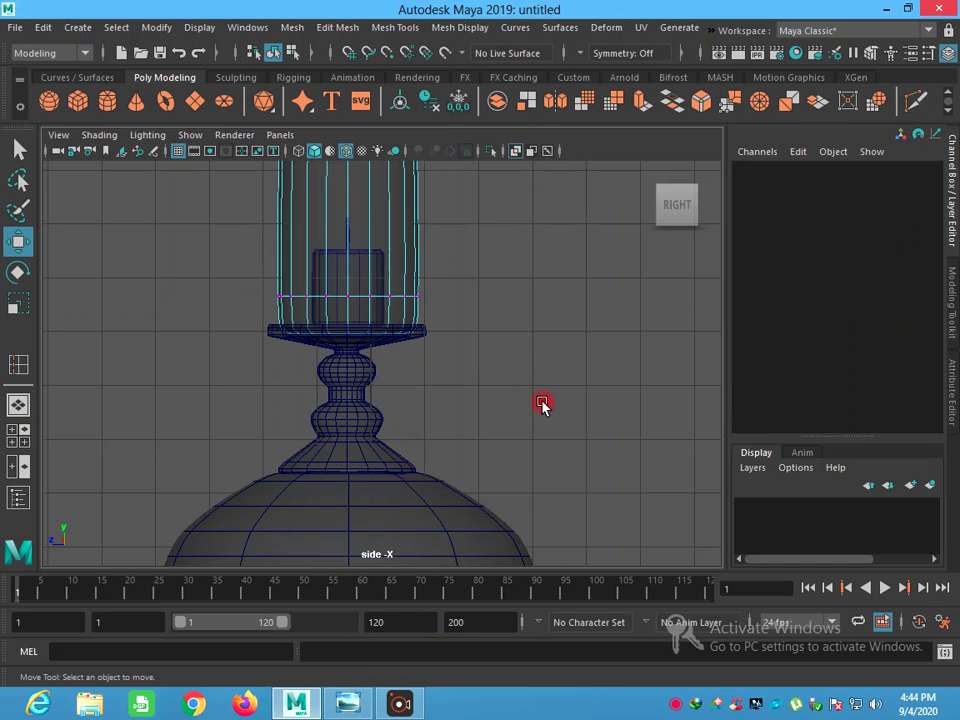
# Insert two horizontal edge loops around the glass chimney pCylinder4
pyautogui.scroll(-3, 540, 403)
pyautogui.scroll(1, 480, 364)
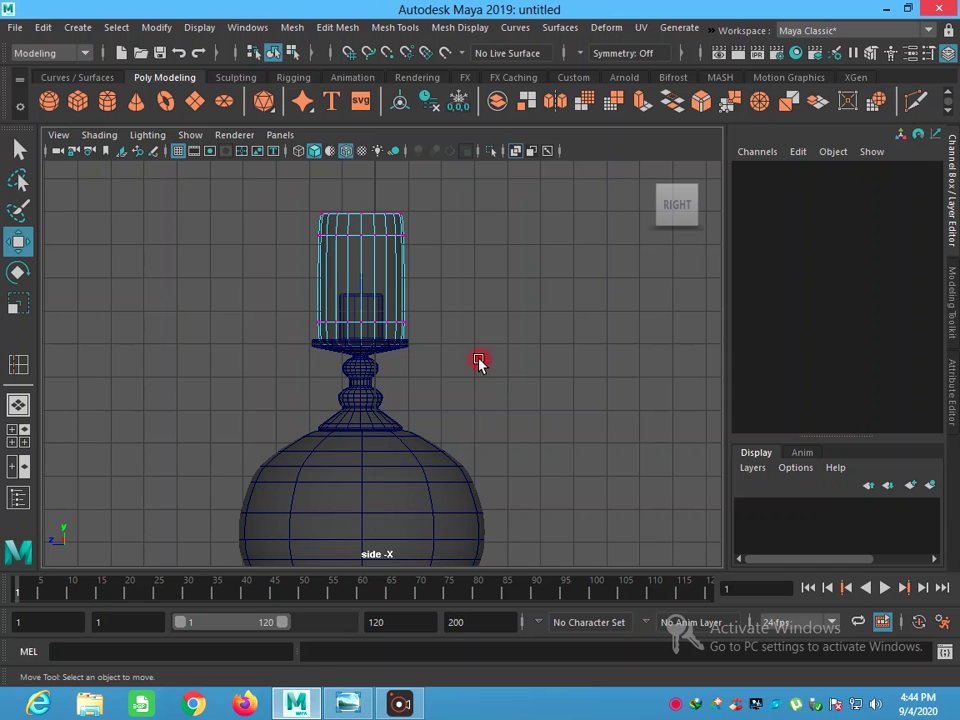
pyautogui.moveTo(361, 290); pyautogui.dragTo(440, 218, button='right')
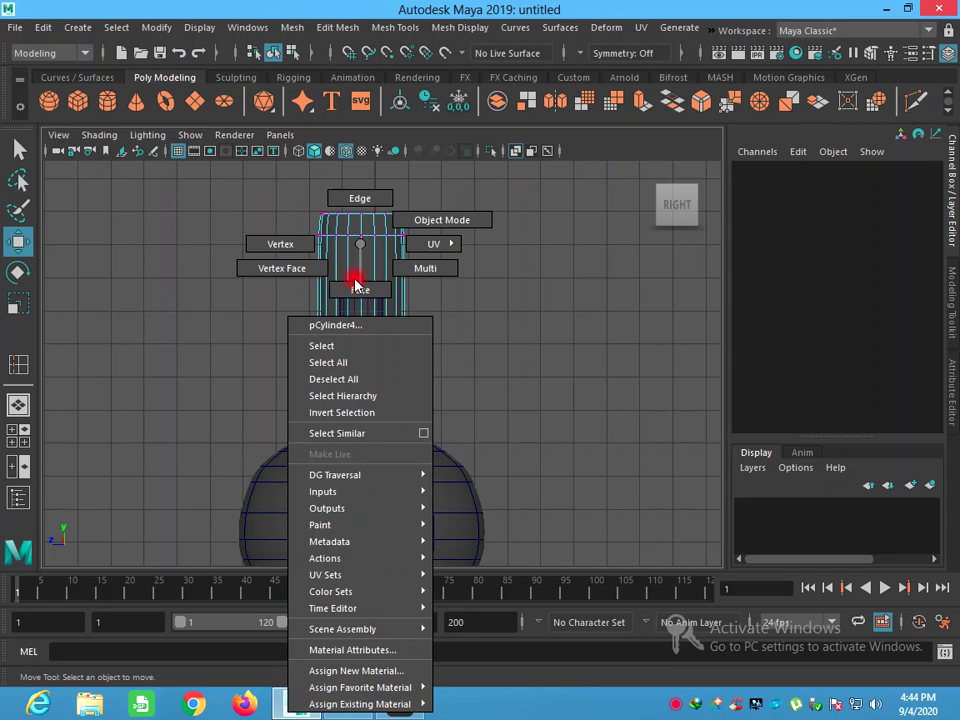
pyautogui.click(459, 27)
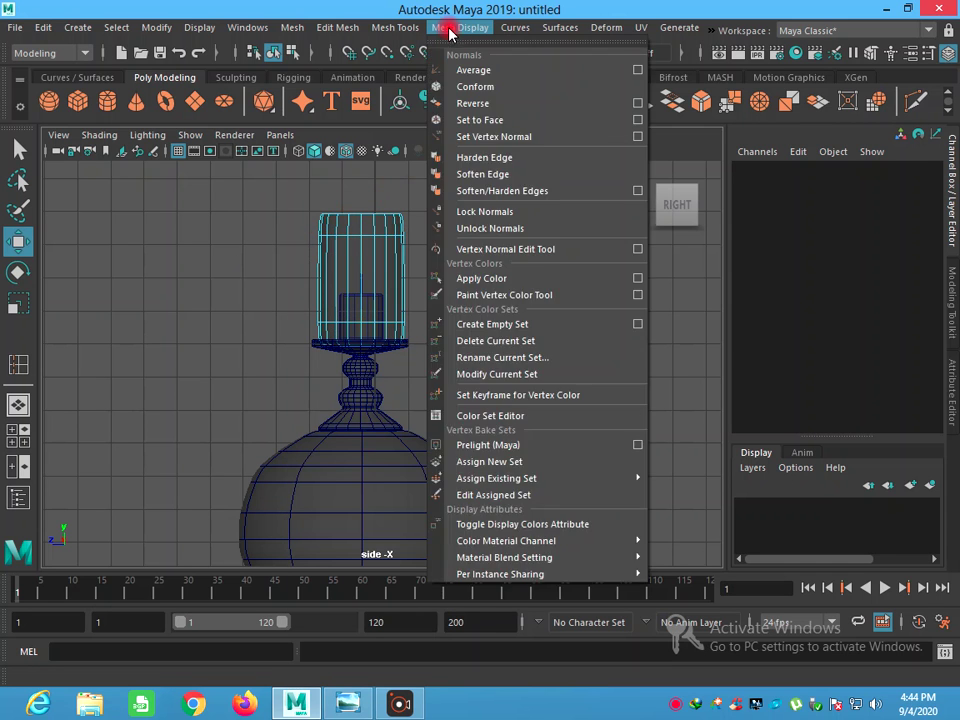
pyautogui.click(427, 156)
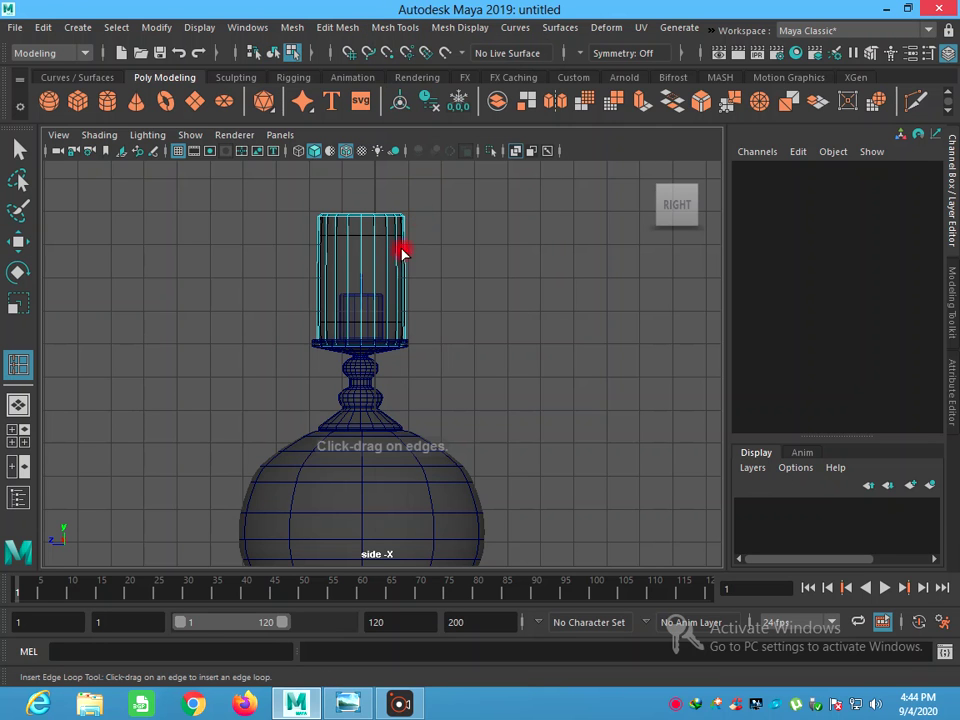
pyautogui.click(362, 281)
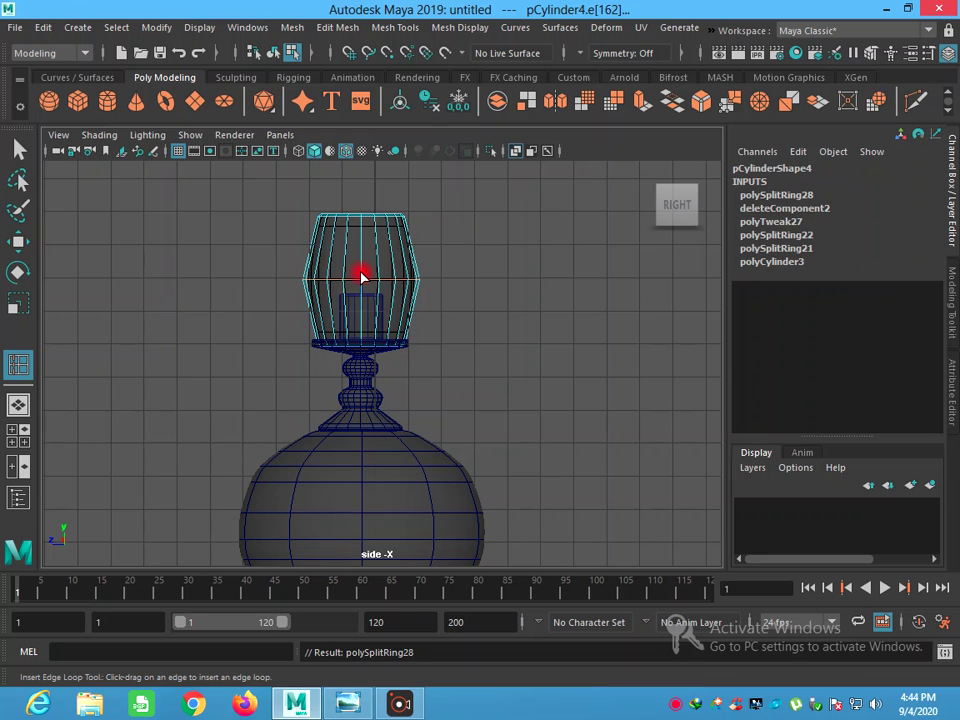
pyautogui.click(362, 296)
pyautogui.click(20, 150)
pyautogui.click(570, 435)
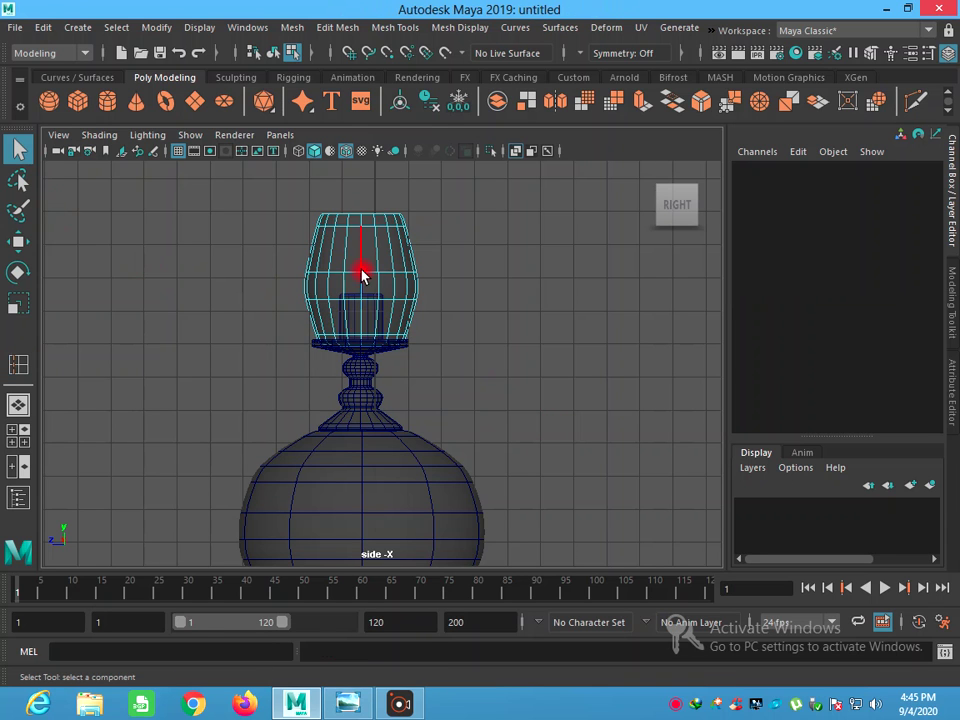
# Scale the chimney's middle vertex ring outward so the glass bulges
pyautogui.moveTo(362, 276); pyautogui.dragTo(304, 251, button='right')
pyautogui.moveTo(258, 250); pyautogui.dragTo(447, 280)
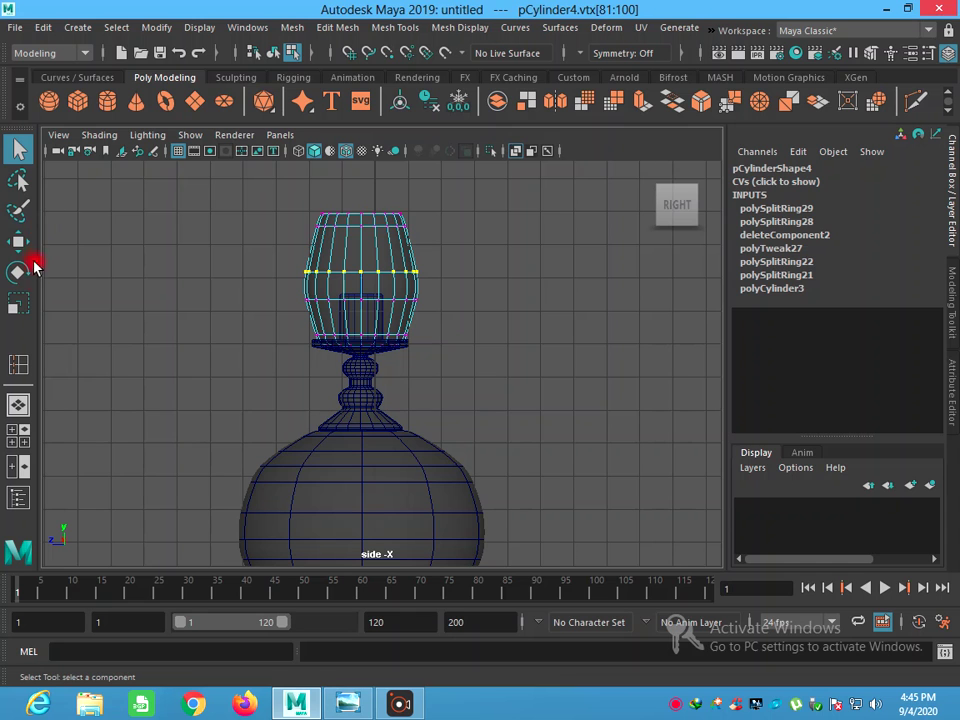
pyautogui.doubleClick(33, 299)
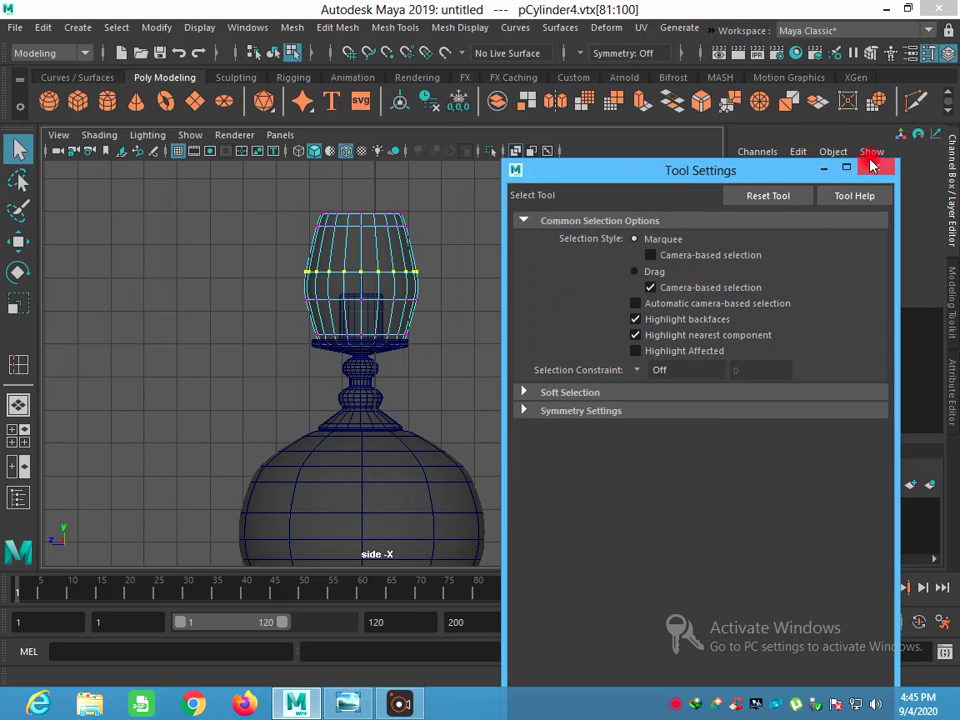
pyautogui.click(18, 303)
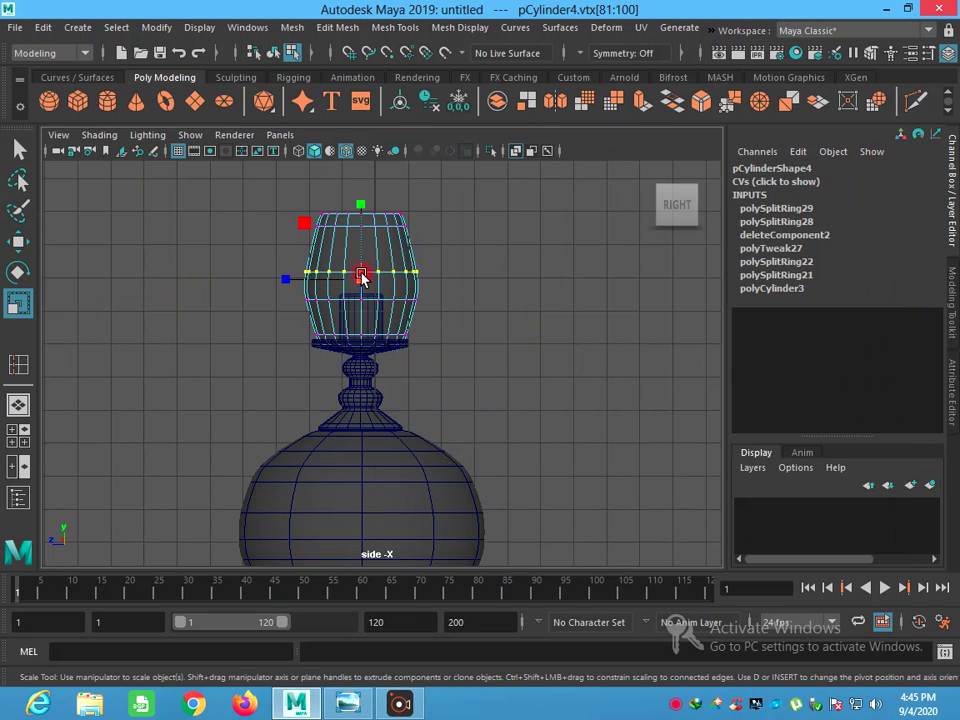
pyautogui.moveTo(336, 279); pyautogui.dragTo(366, 279)
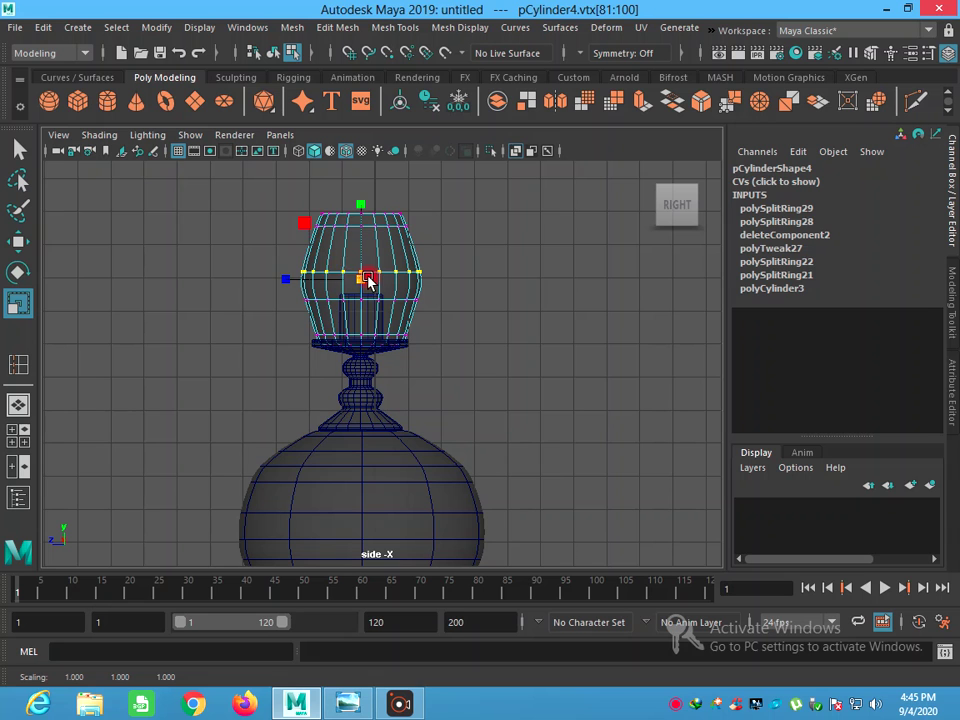
pyautogui.click(534, 336)
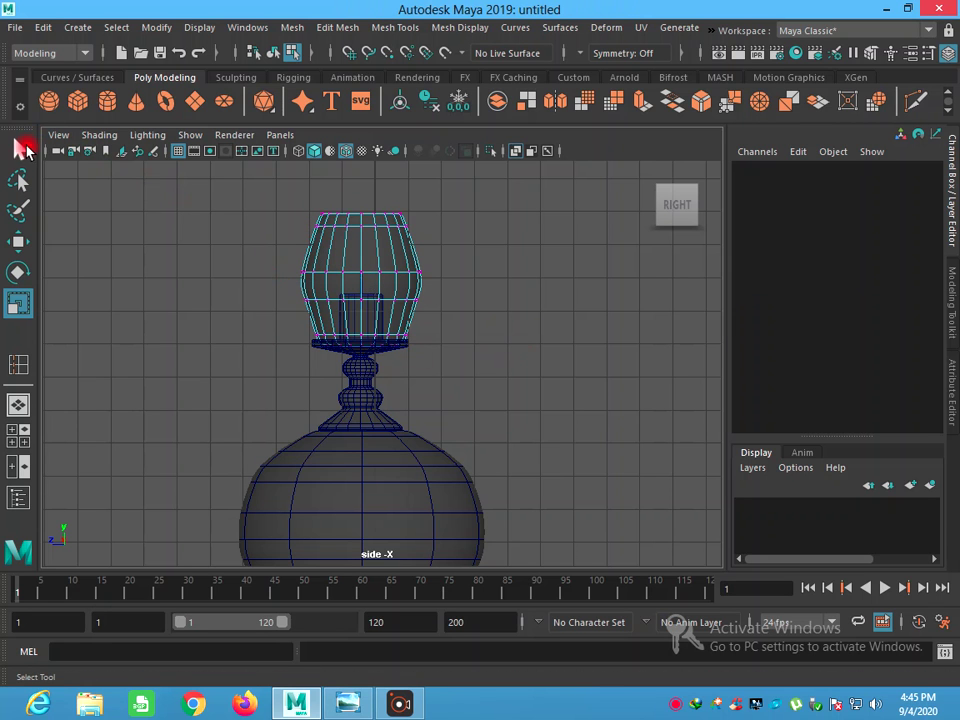
# Select the chimney and marquee its two middle vertex rings
pyautogui.click(20, 148)
pyautogui.moveTo(472, 322); pyautogui.dragTo(545, 225, button='right')
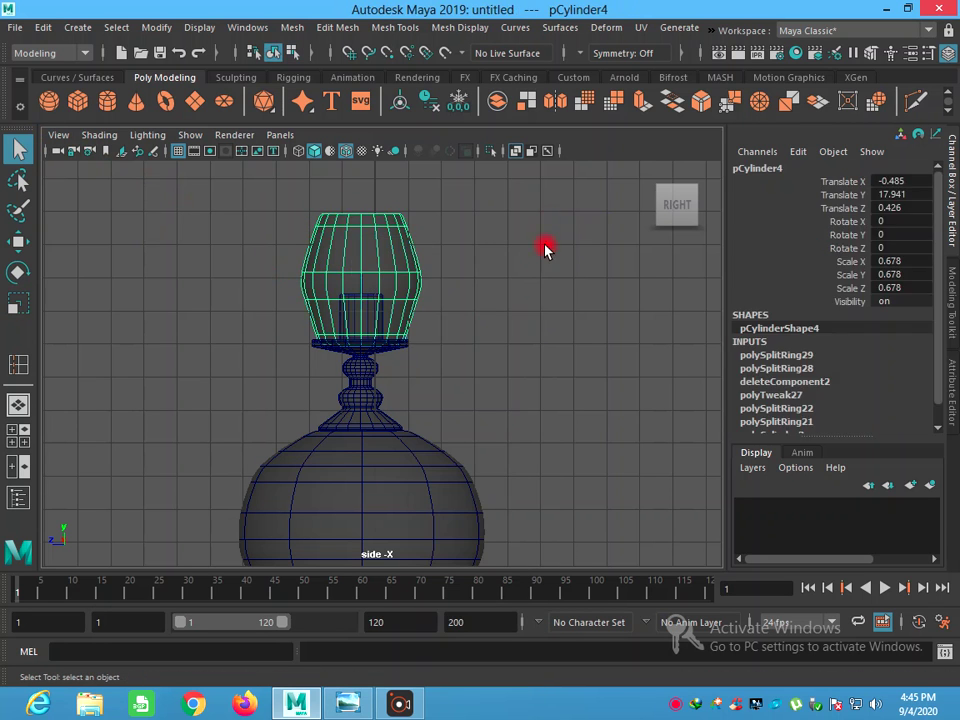
pyautogui.scroll(-4, 537, 268)
pyautogui.scroll(-2, 530, 278)
pyautogui.scroll(-3, 450, 300)
pyautogui.scroll(2, 345, 350)
pyautogui.scroll(3, 344, 358)
pyautogui.scroll(2, 353, 334)
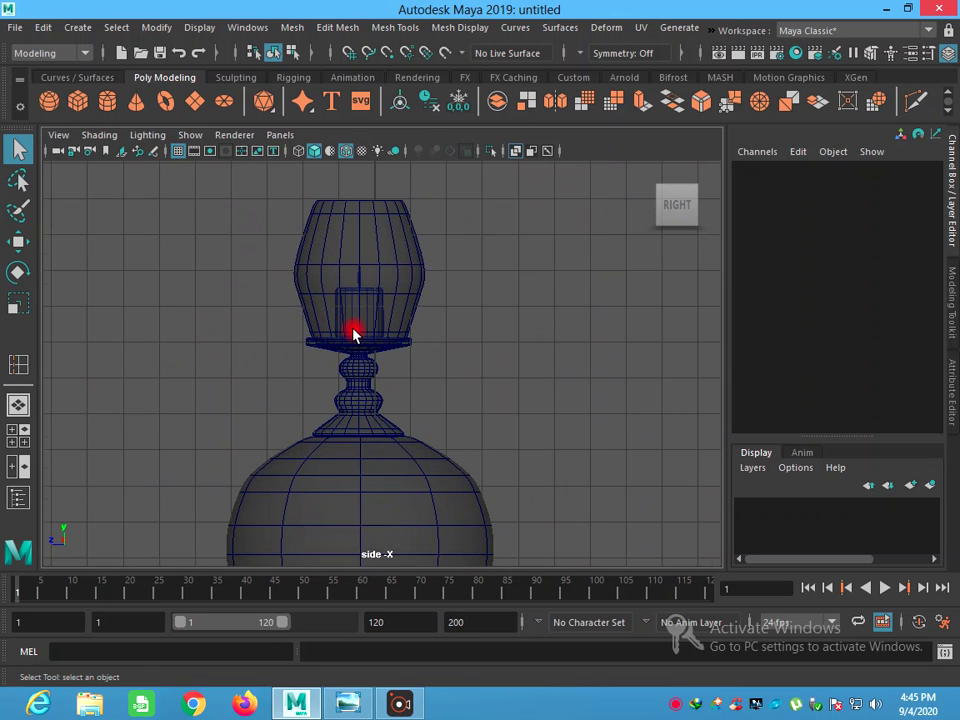
pyautogui.scroll(-1, 352, 310)
pyautogui.click(355, 280)
pyautogui.moveTo(357, 277); pyautogui.dragTo(303, 250, button='right')
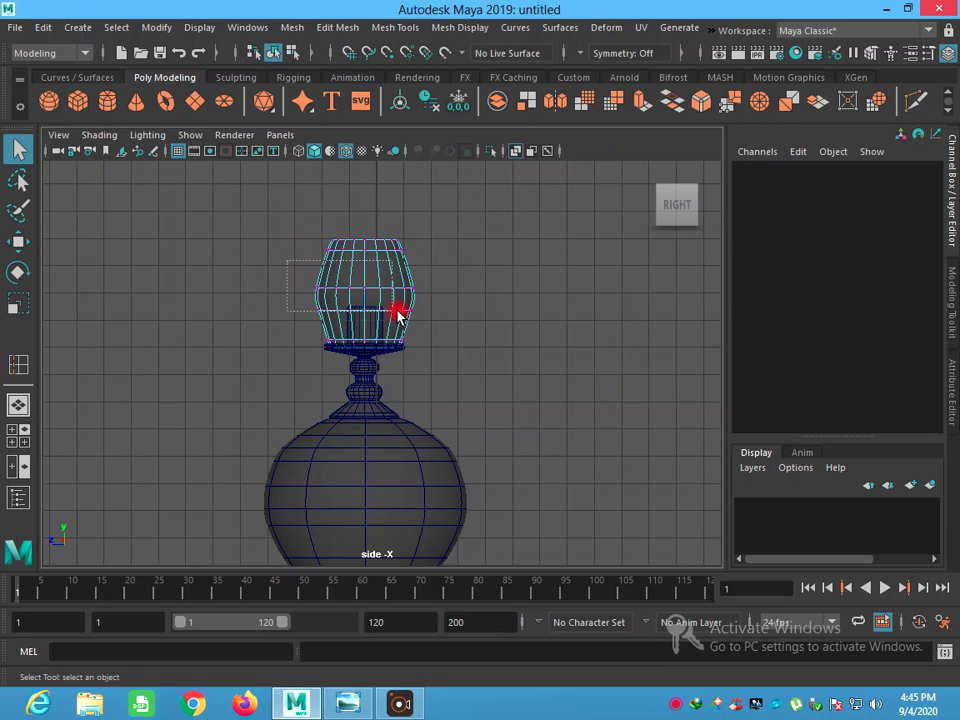
pyautogui.moveTo(433, 320); pyautogui.dragTo(433, 320)
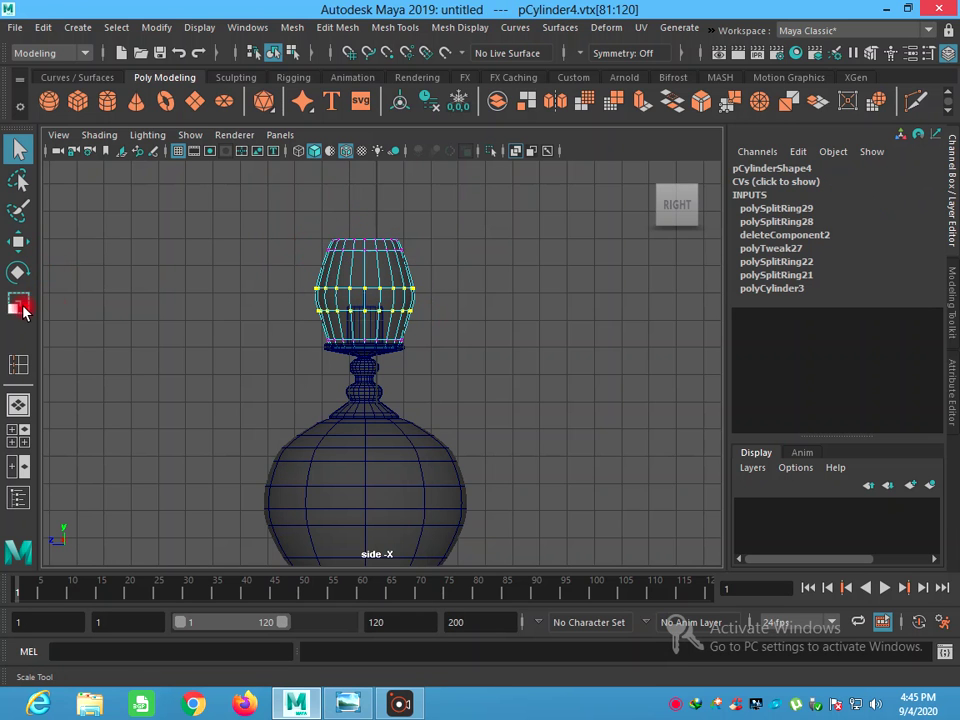
# Scale those two rings inward to 0.845 and return the chimney to Object Mode
pyautogui.click(18, 302)
pyautogui.moveTo(293, 300)
pyautogui.mouseDown()
pyautogui.moveTo(361, 310)
pyautogui.moveTo(352, 312)
pyautogui.mouseUp()
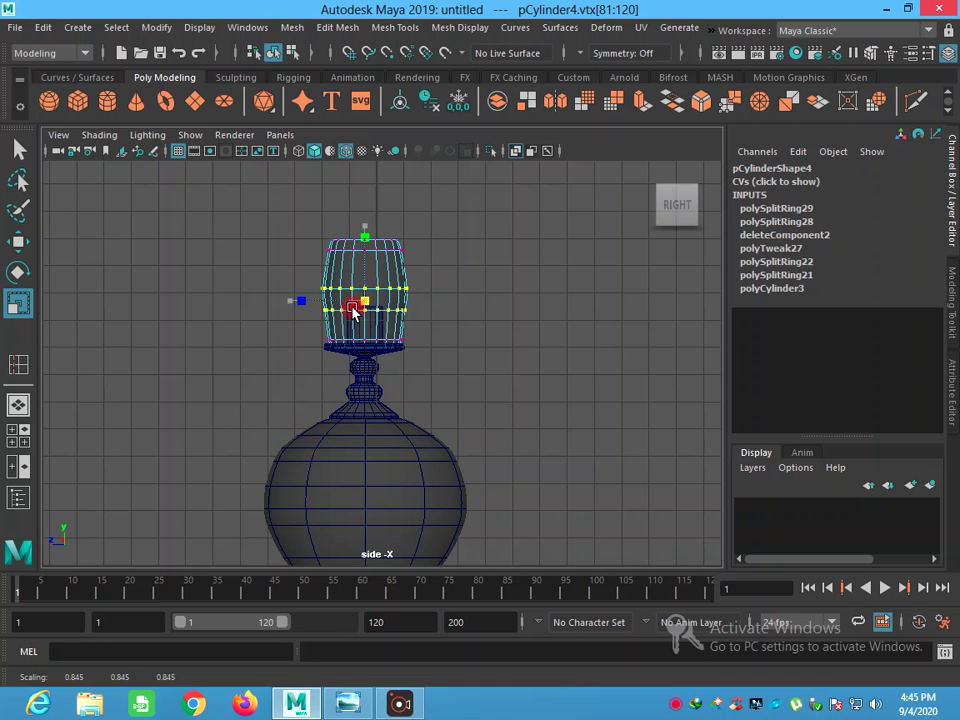
pyautogui.click(15, 150)
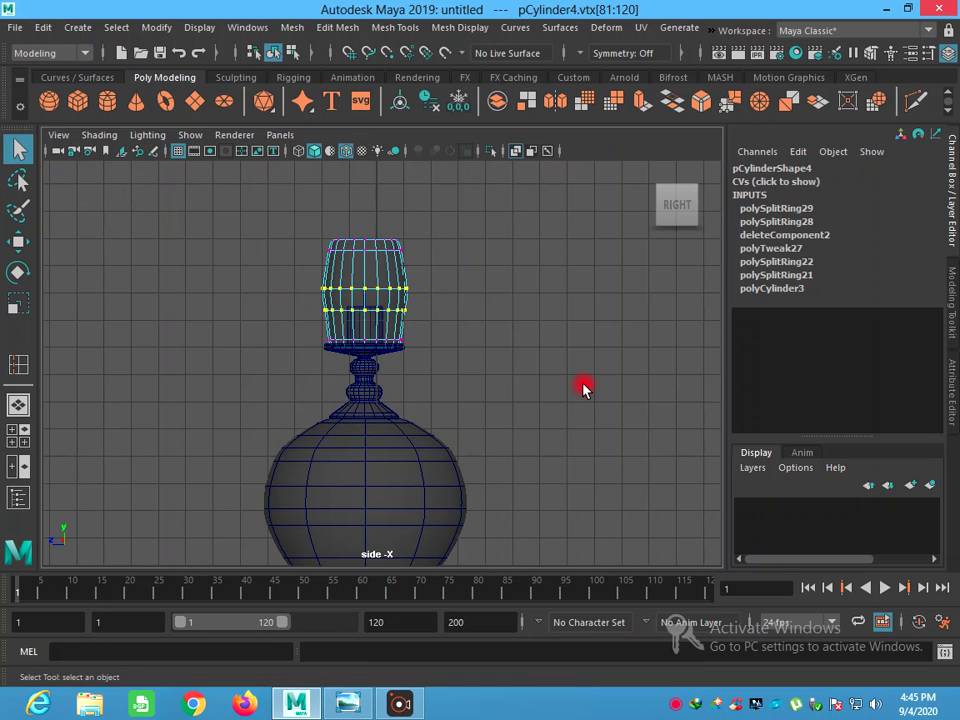
pyautogui.click(566, 381)
pyautogui.press('a')
pyautogui.moveTo(400, 243); pyautogui.dragTo(478, 226, button='right')
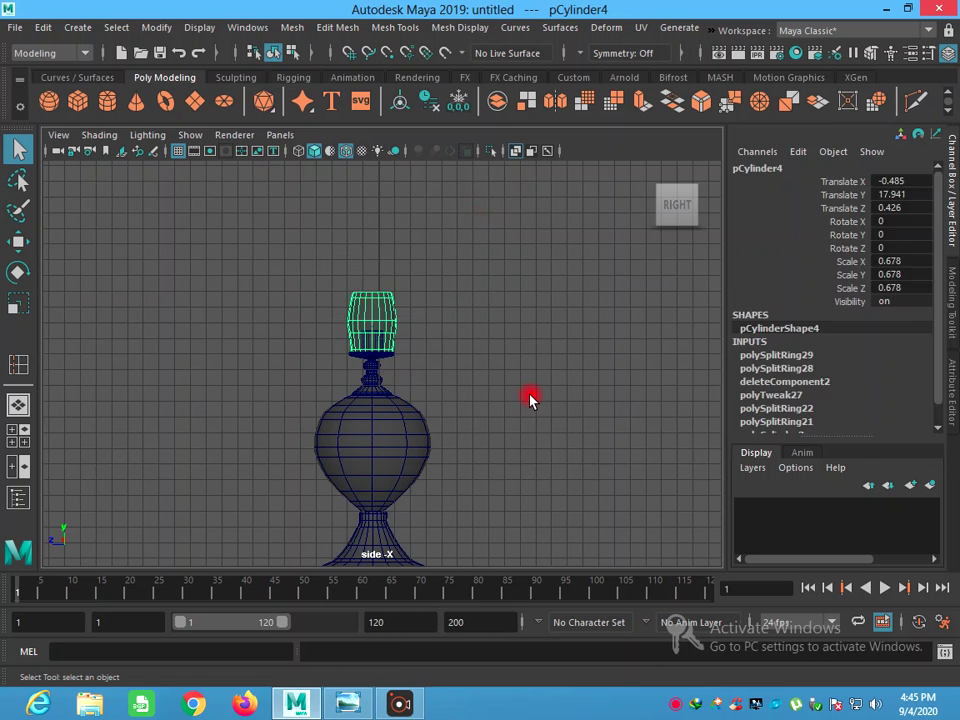
pyautogui.click(531, 396)
pyautogui.scroll(-2, 531, 396)
pyautogui.scroll(-2, 514, 414)
pyautogui.scroll(-2, 512, 415)
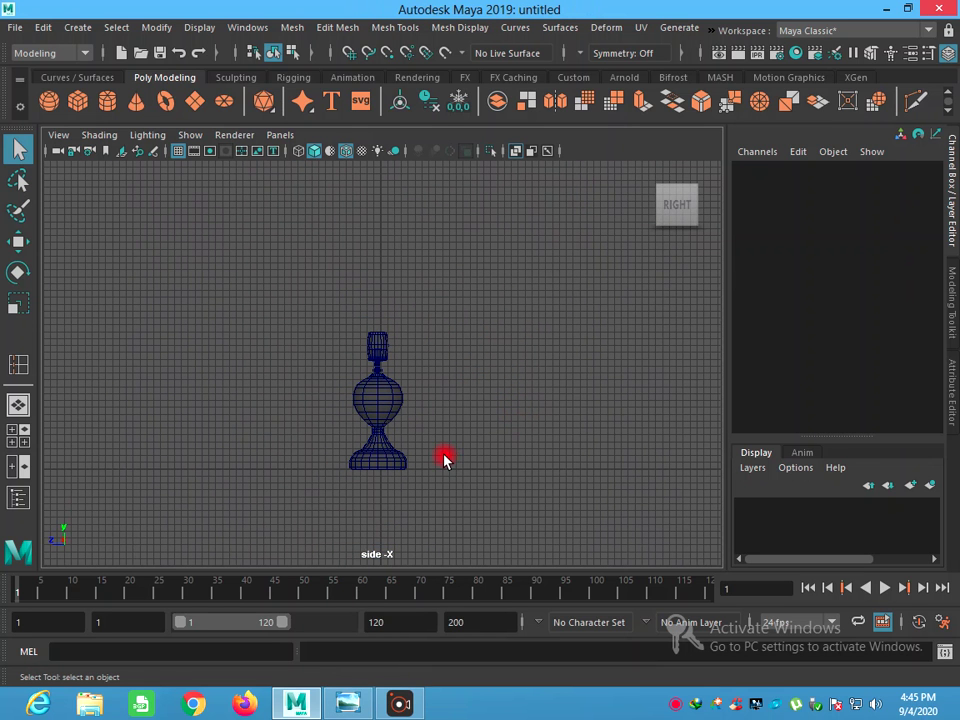
# Show all hidden objects and maximize the front view
pyautogui.click(112, 30)
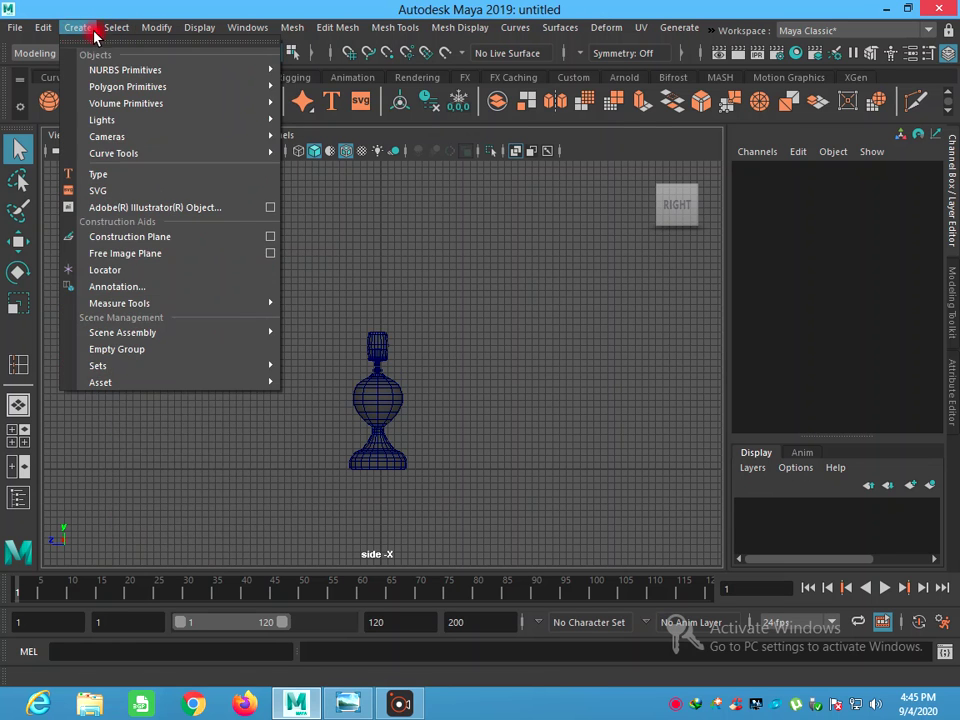
pyautogui.moveTo(221, 132)
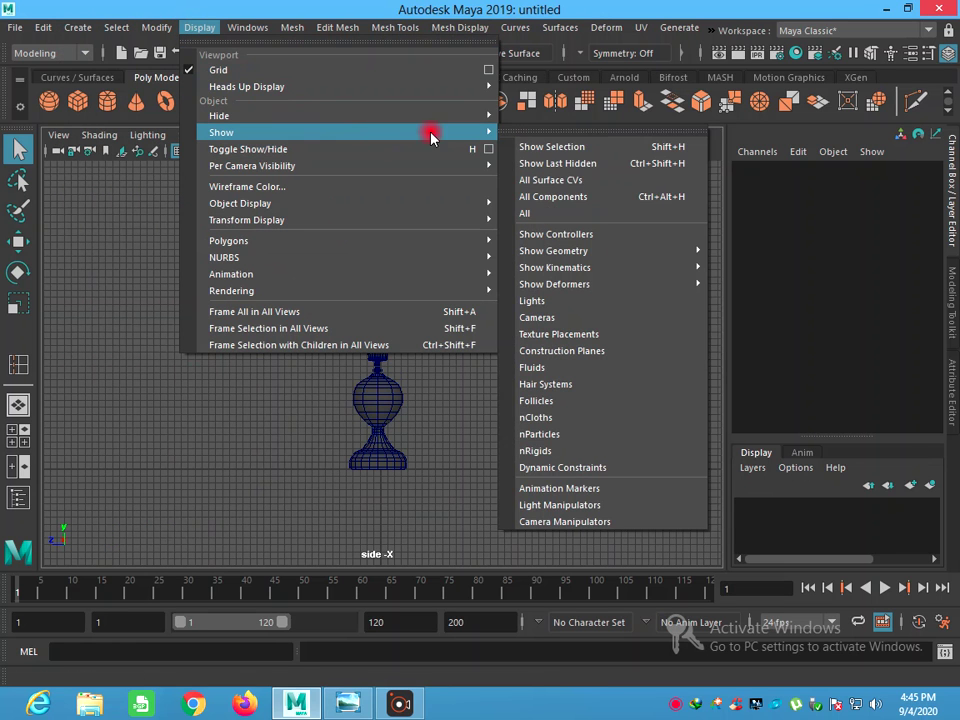
pyautogui.click(548, 211)
pyautogui.scroll(-2, 492, 327)
pyautogui.scroll(-2, 488, 328)
pyautogui.press('space')
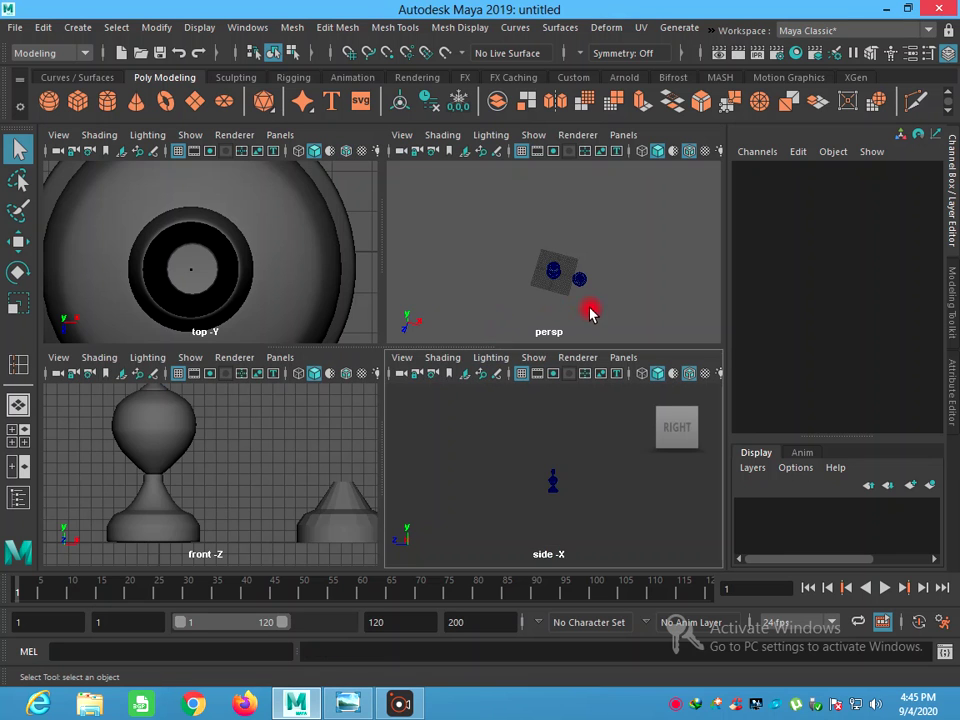
pyautogui.click(641, 298)
pyautogui.press('space')
# Slide the cone-topped pCylinder2 left along X to sit beside the lamp base
pyautogui.click(642, 455)
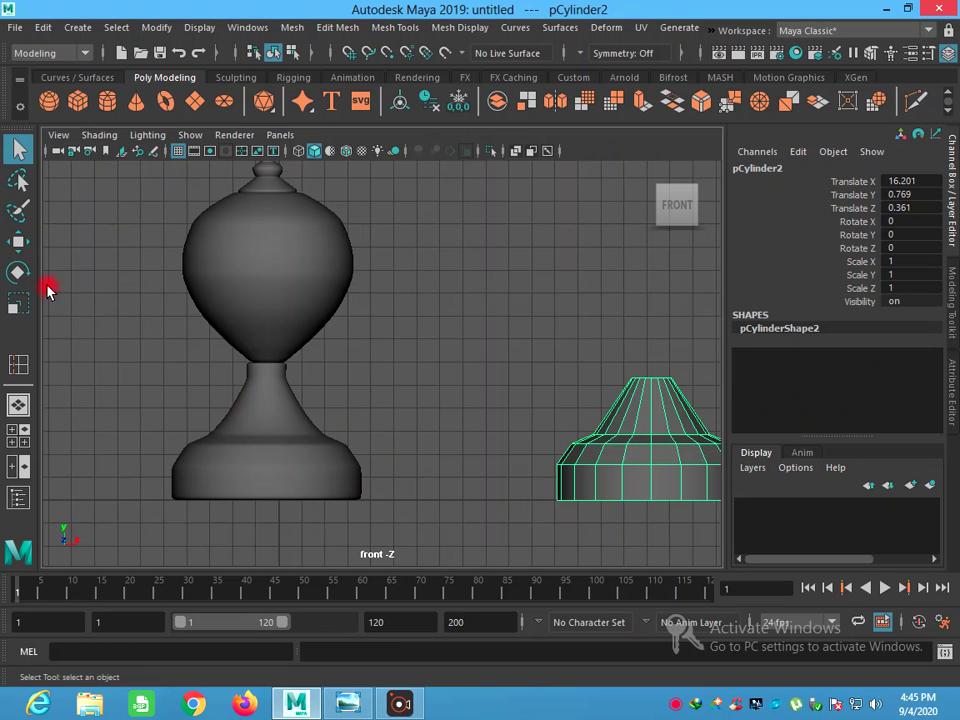
pyautogui.press('w')
pyautogui.moveTo(679, 482); pyautogui.dragTo(560, 546)
pyautogui.click(560, 546)
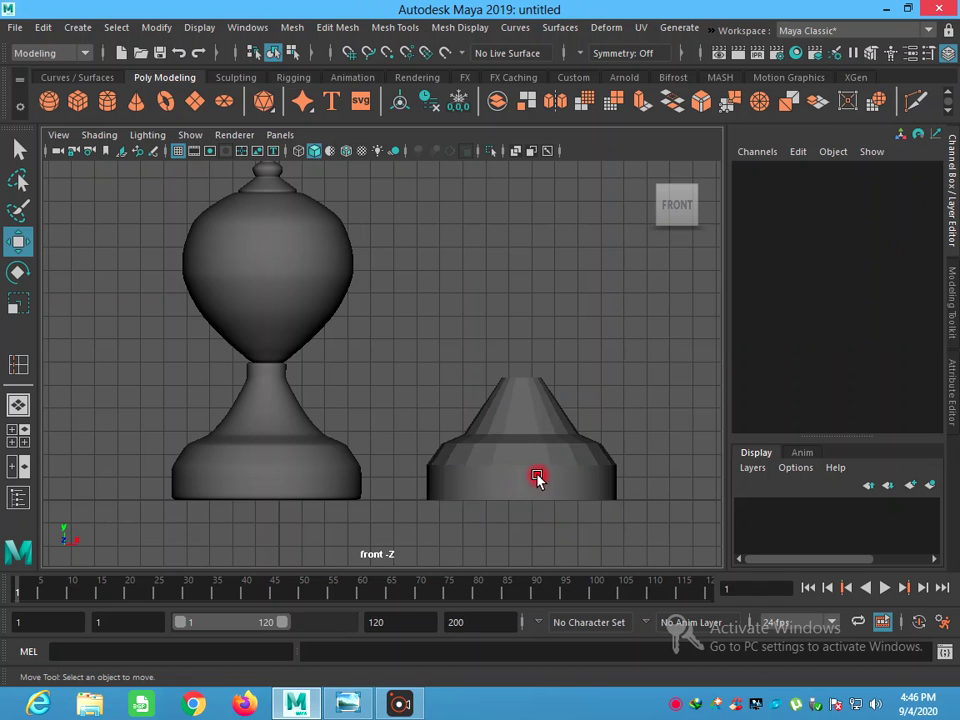
pyautogui.scroll(-2, 535, 468)
pyautogui.scroll(-1, 500, 430)
pyautogui.scroll(-1, 460, 380)
pyautogui.scroll(1, 316, 300)
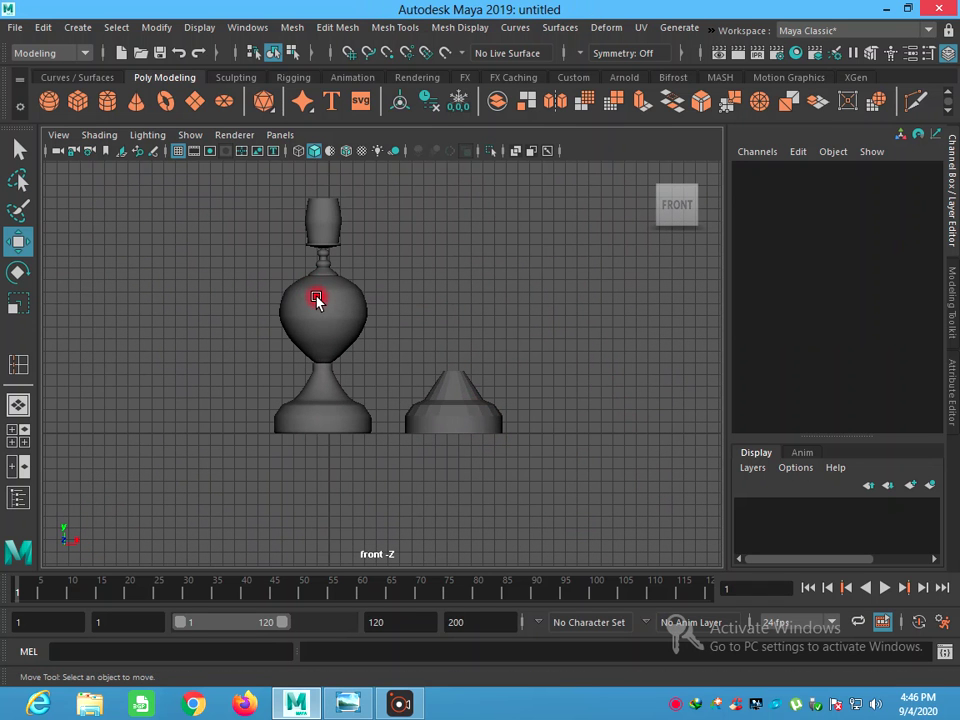